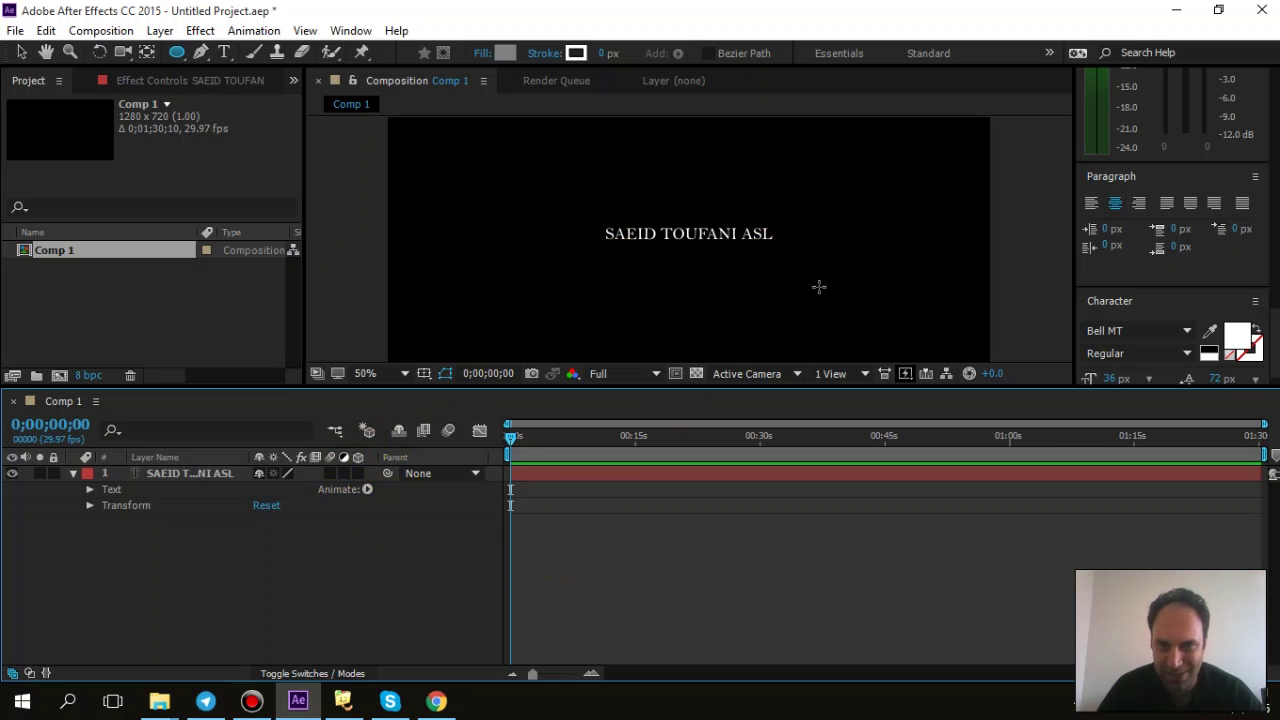
Enlarge the composition viewer and scale the name text layer up to about 210%
drag(596, 389, 595, 406)
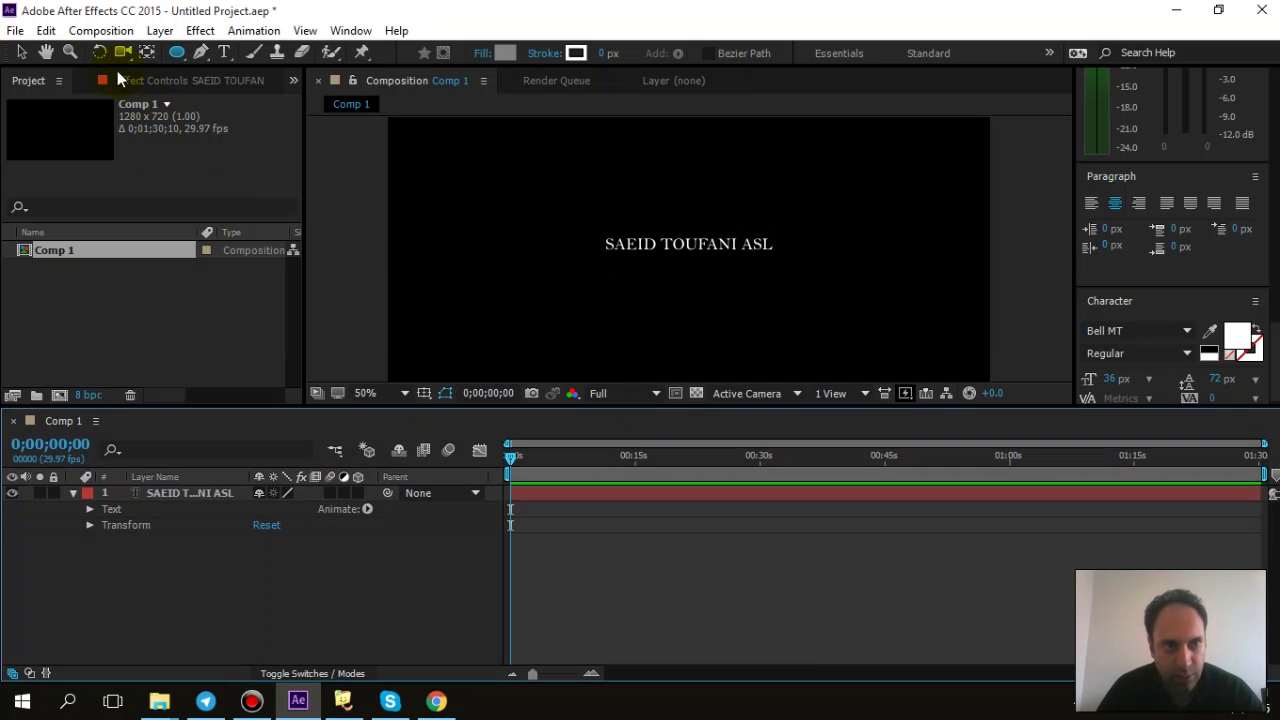
click(21, 52)
click(615, 245)
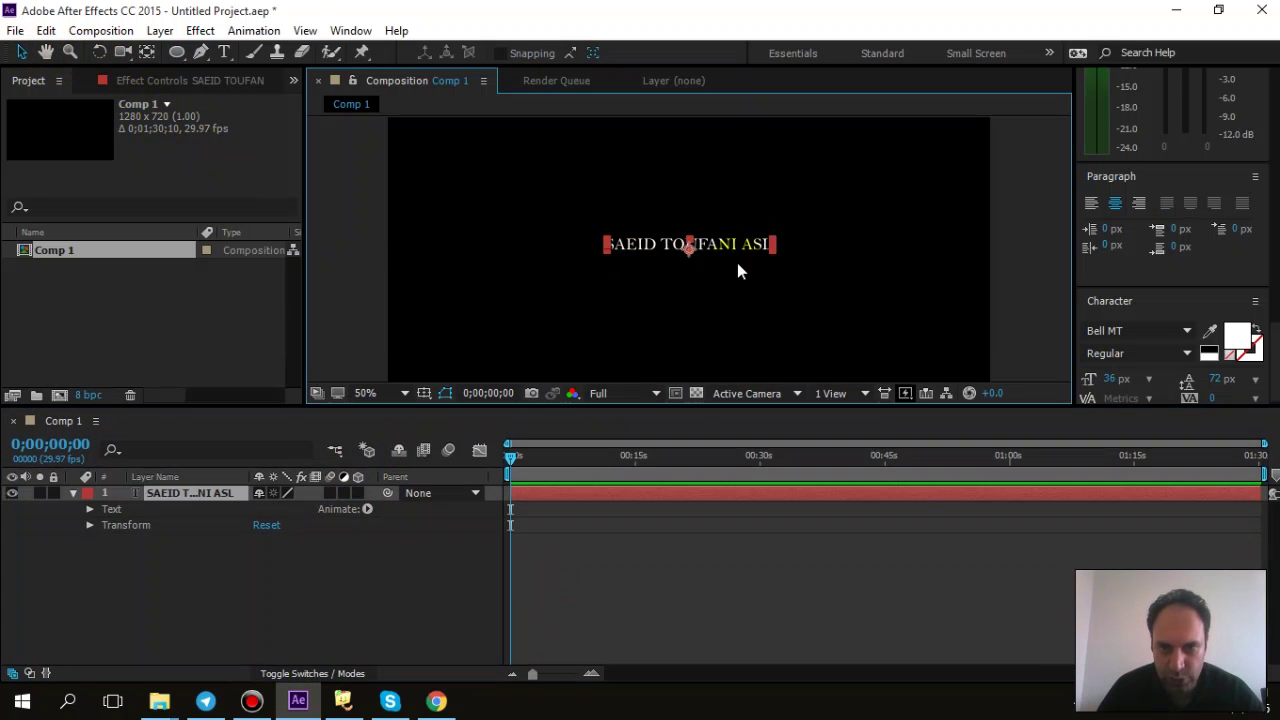
drag(783, 256, 860, 296)
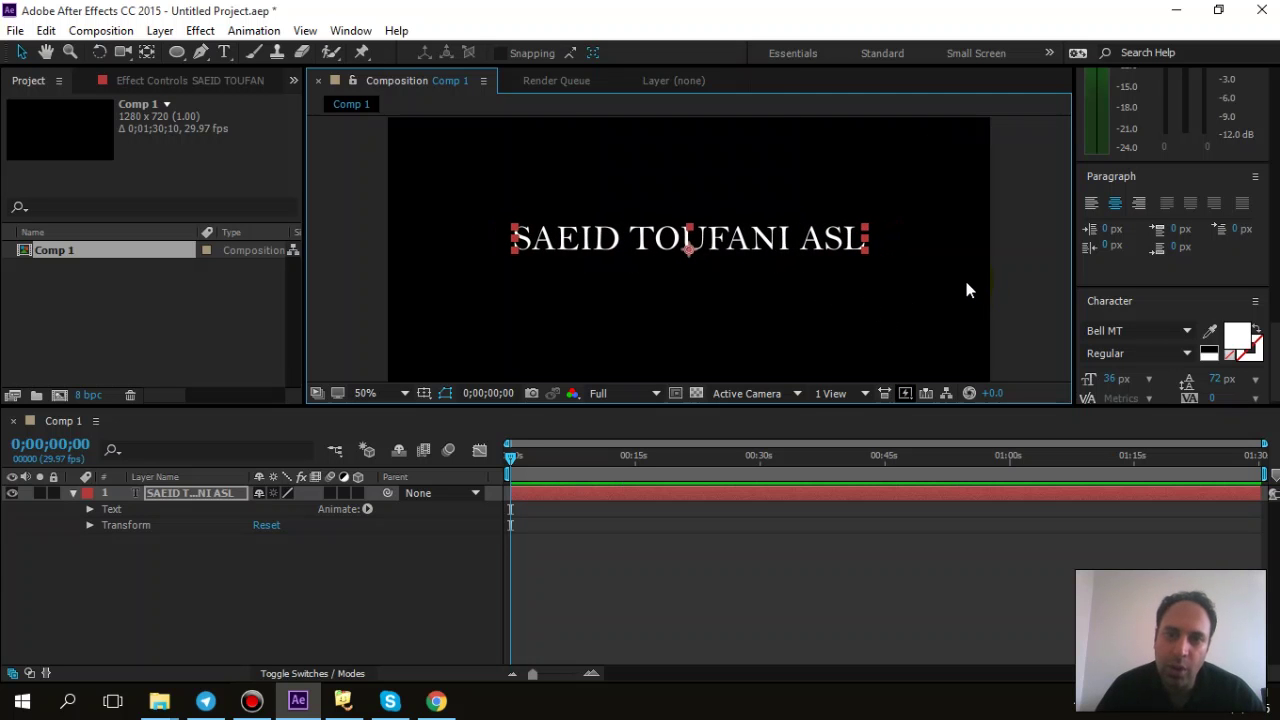
Draw a circular mask over the middle of the text layer with the Ellipse tool
click(254, 540)
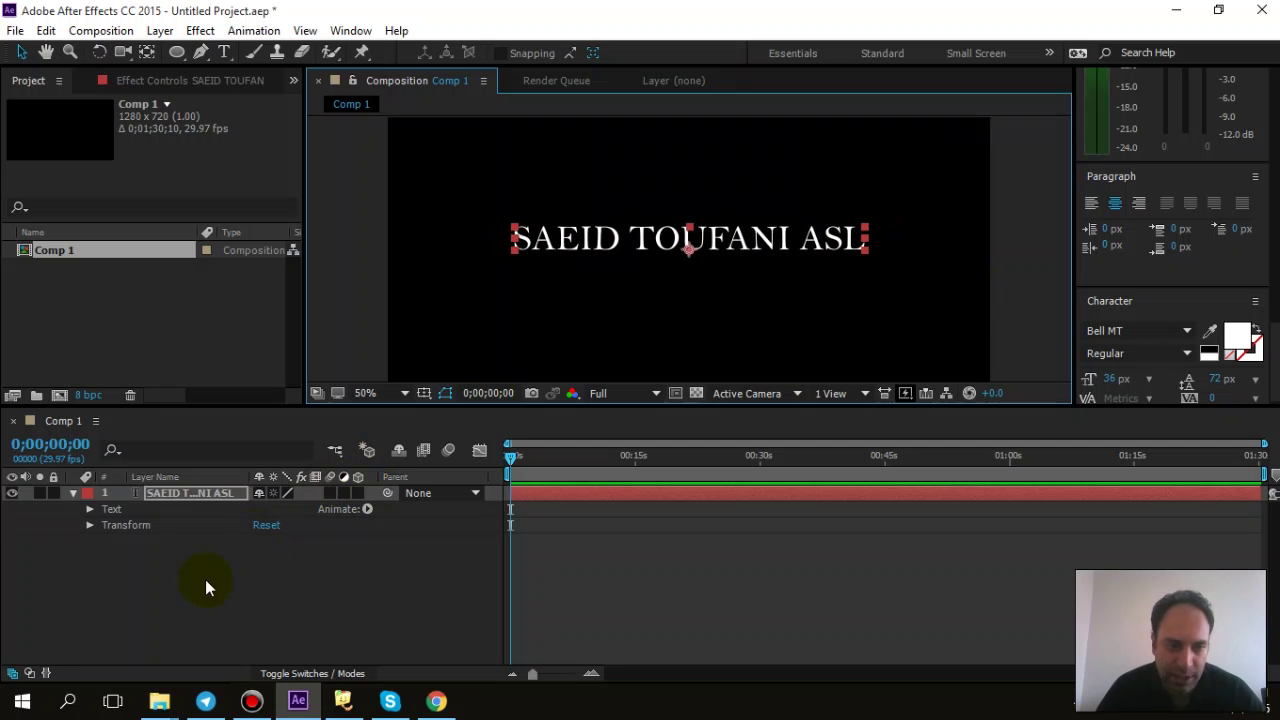
click(150, 492)
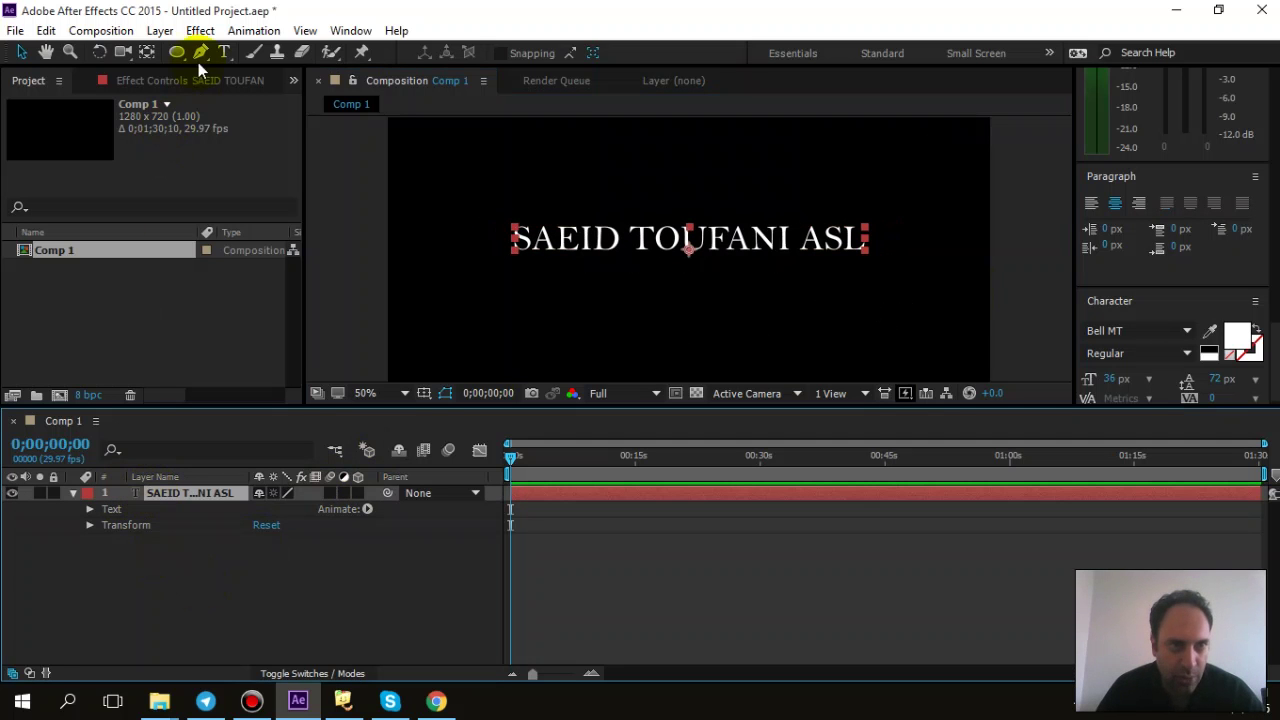
drag(182, 51, 247, 92)
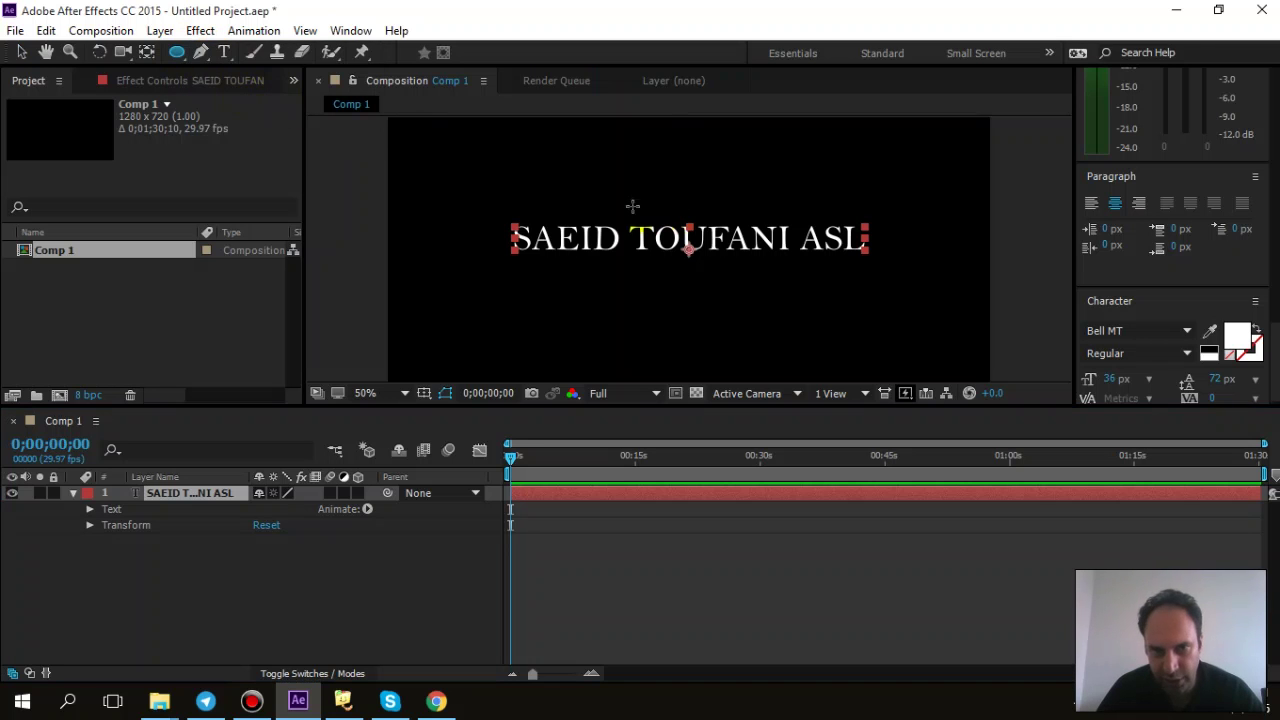
drag(576, 186, 734, 310)
click(21, 52)
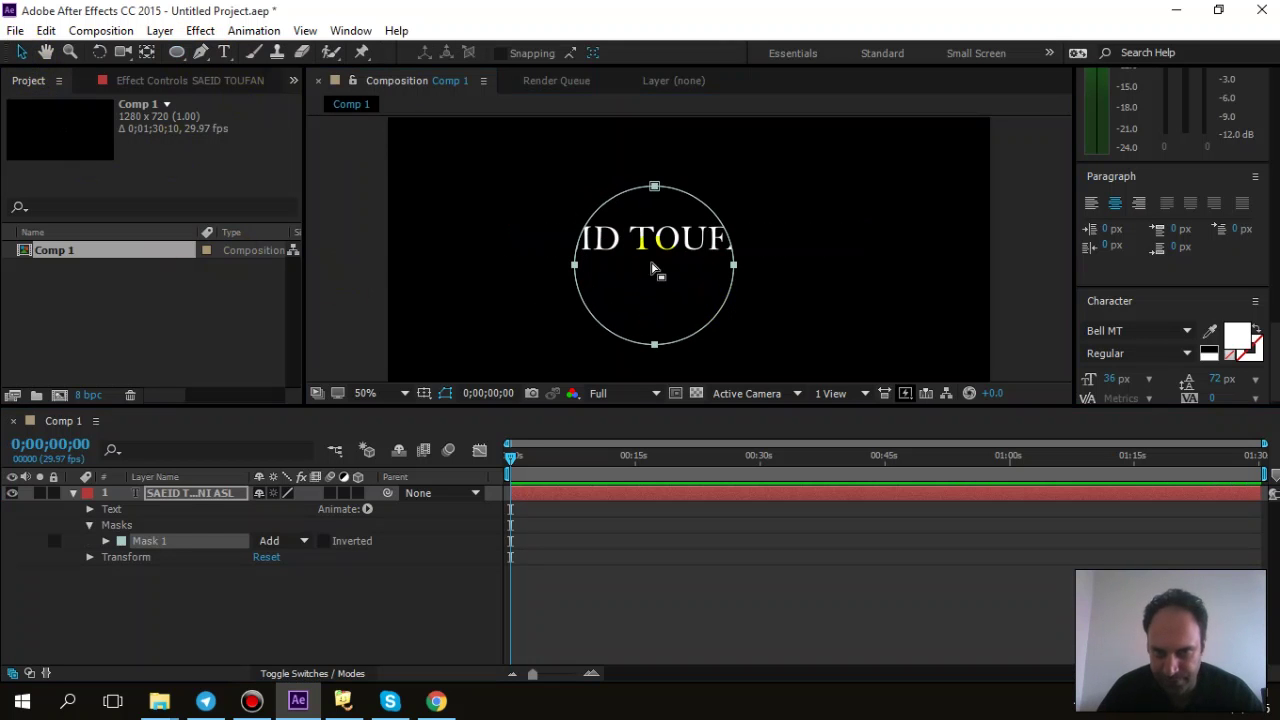
Try to reshape the circular mask by moving its points in the viewer, and undo the change
click(668, 292)
click(715, 318)
drag(718, 318, 850, 240)
key(ctrl+z)
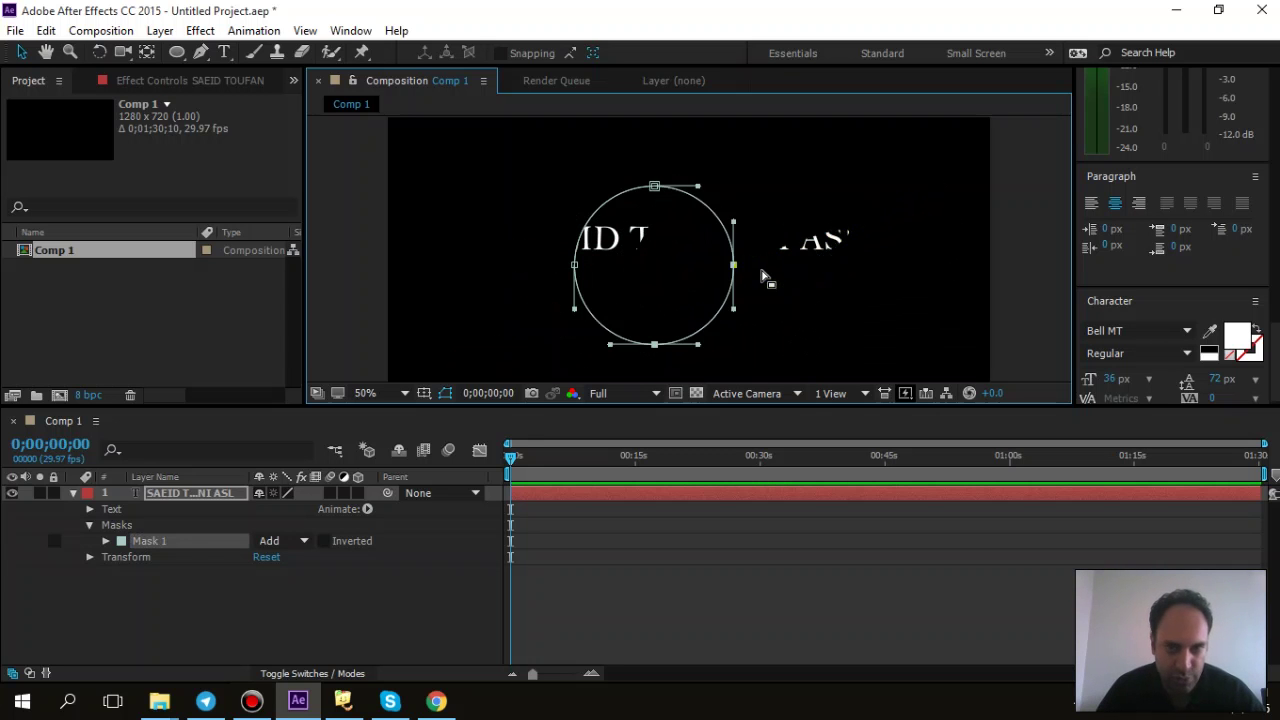
Select Mask 1 on the text layer, reveal its properties and try adjusting Mask Opacity
click(22, 52)
click(147, 589)
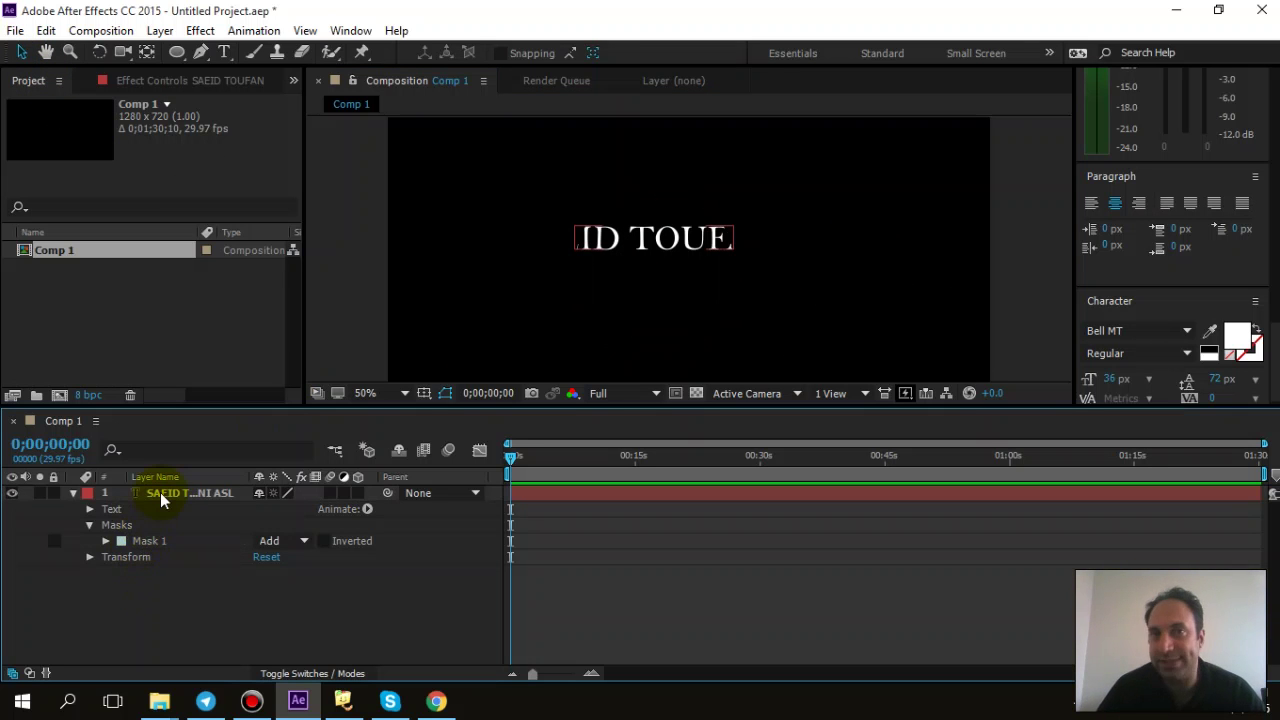
click(145, 541)
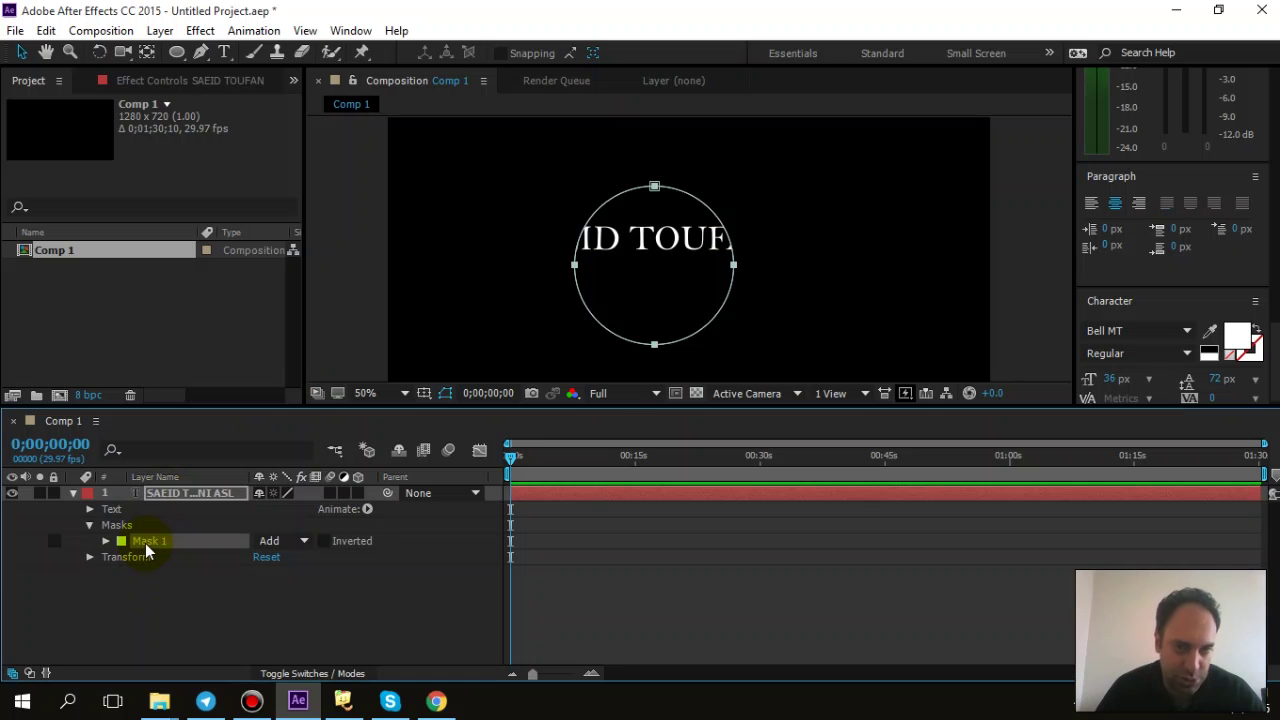
click(105, 541)
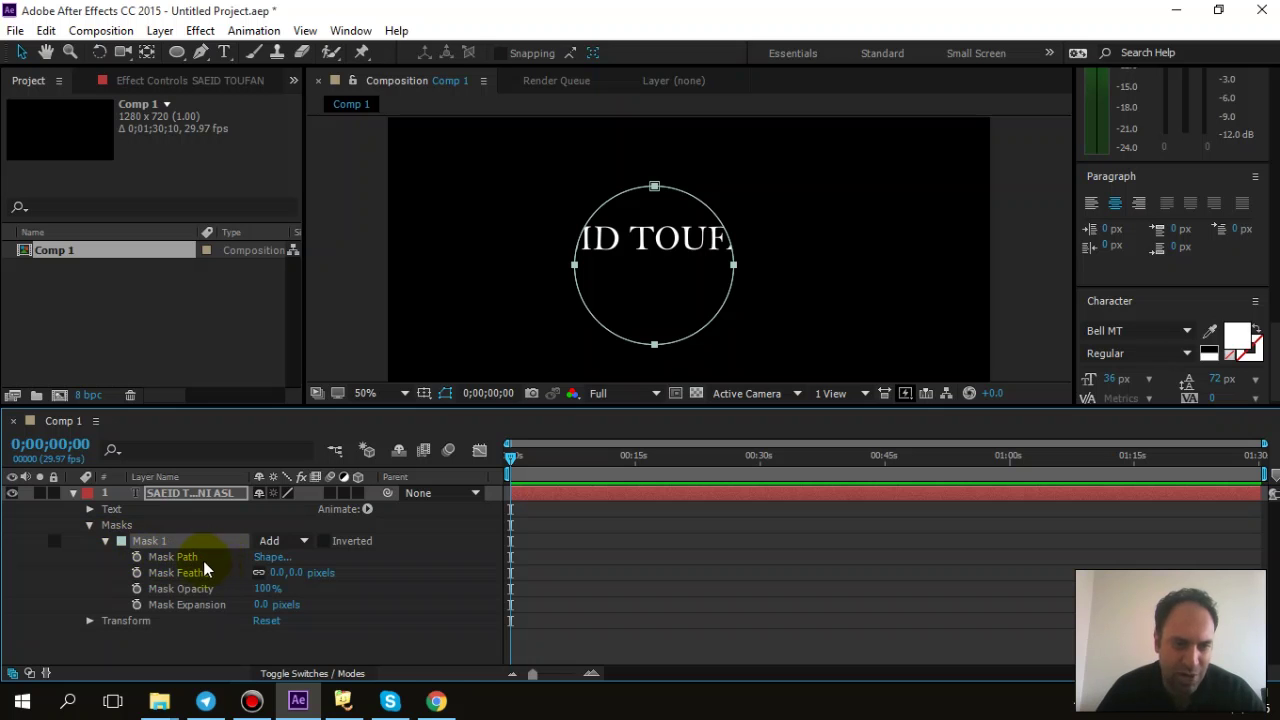
drag(263, 588, 383, 585)
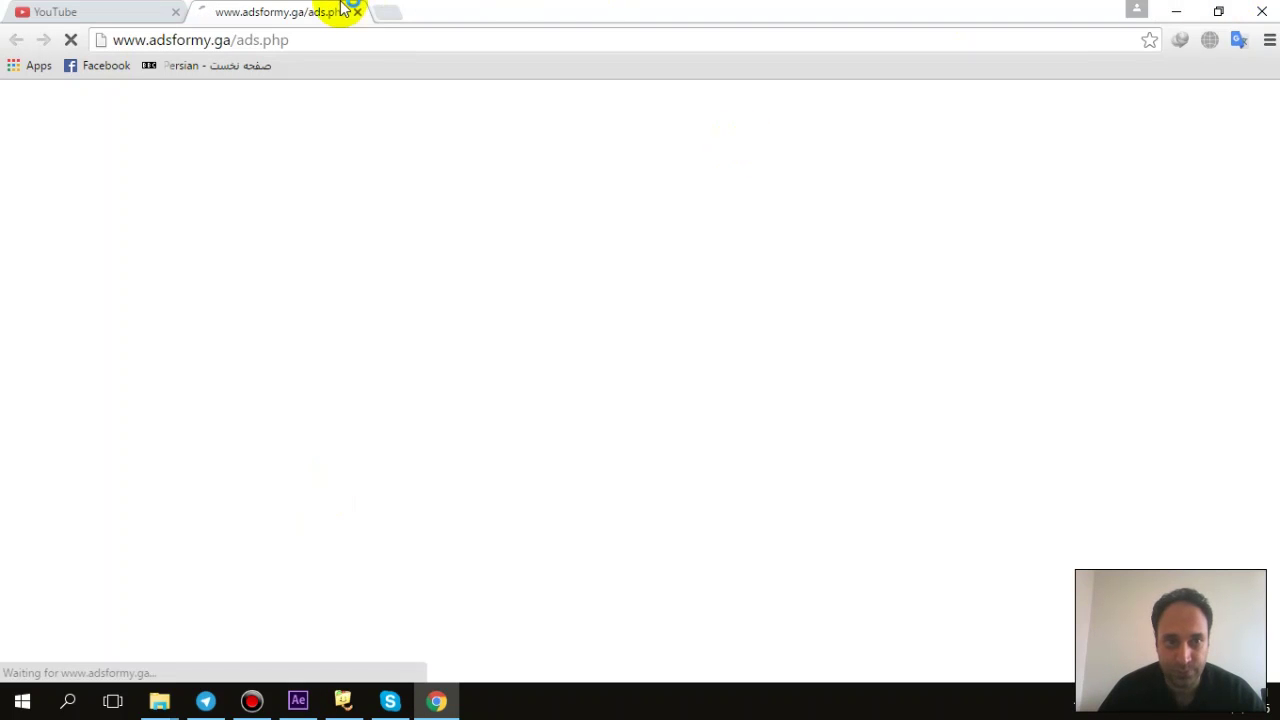
Close the pop-up ad page in the browser and return to After Effects
click(356, 12)
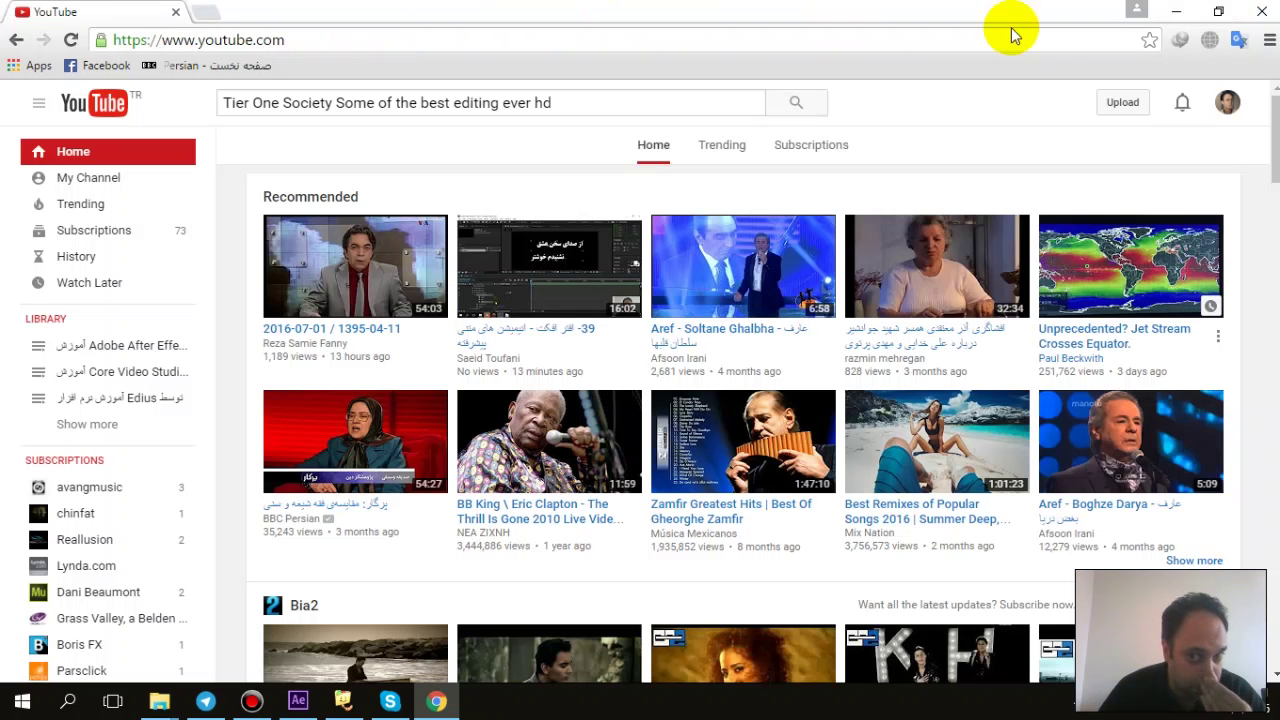
click(1176, 12)
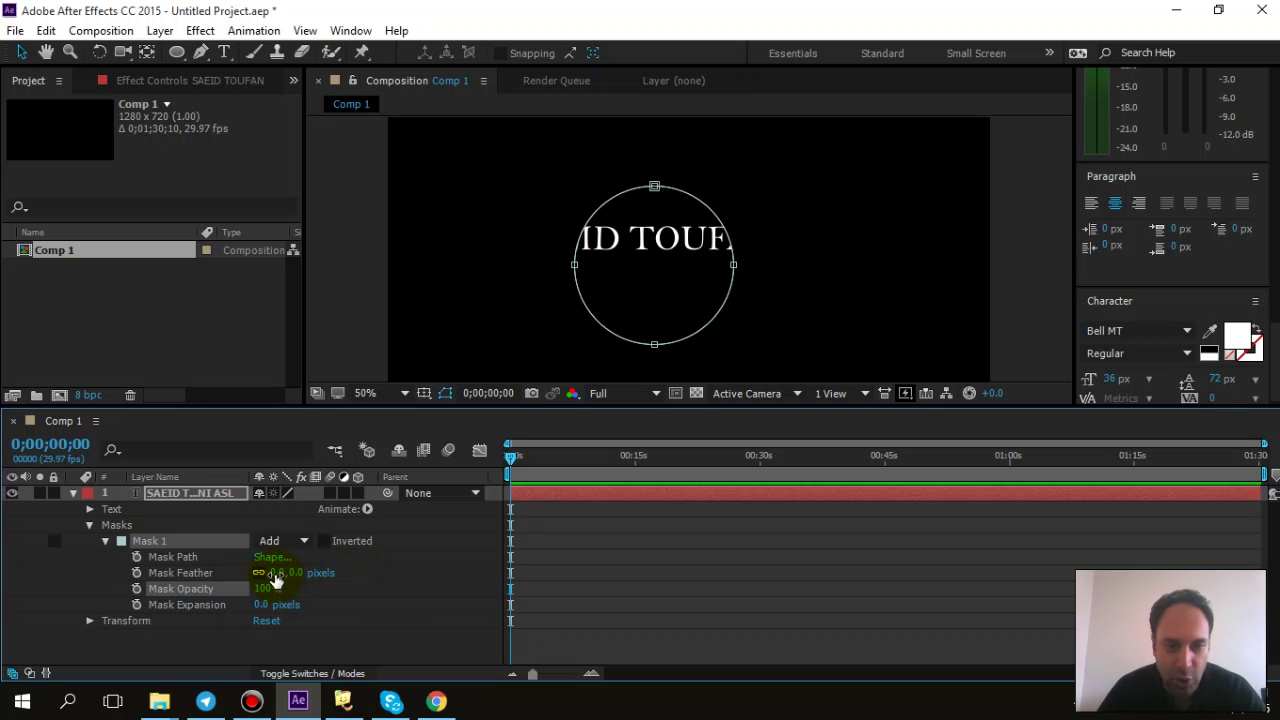
Try a Mask Feather of 64 pixels, set it back to 0, and check the Mask Shape settings without changing them
drag(276, 580, 310, 576)
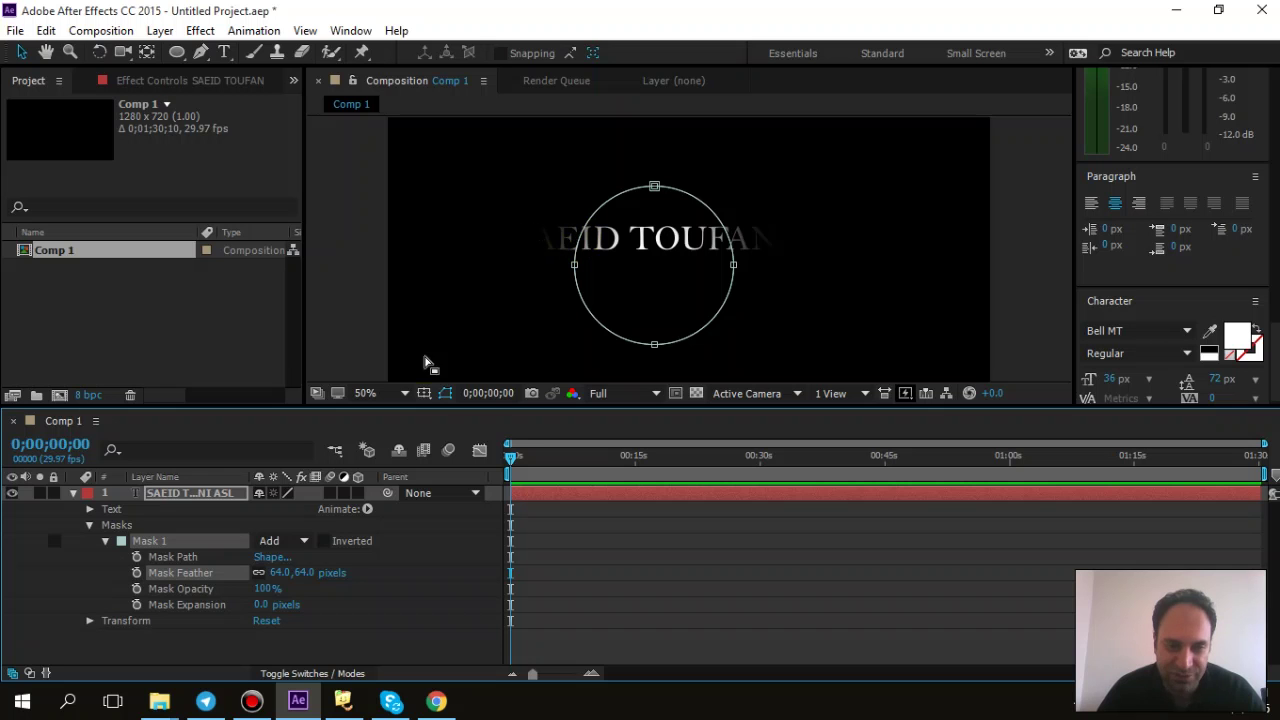
drag(307, 575, 145, 572)
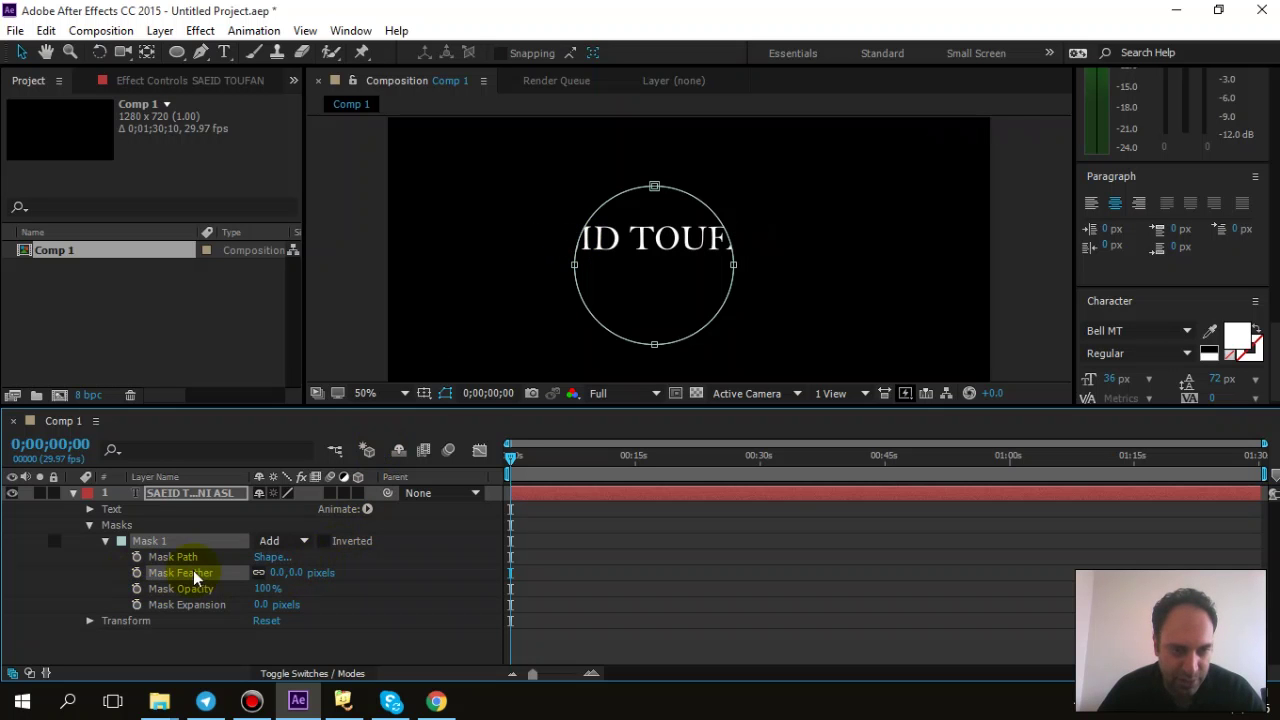
click(272, 557)
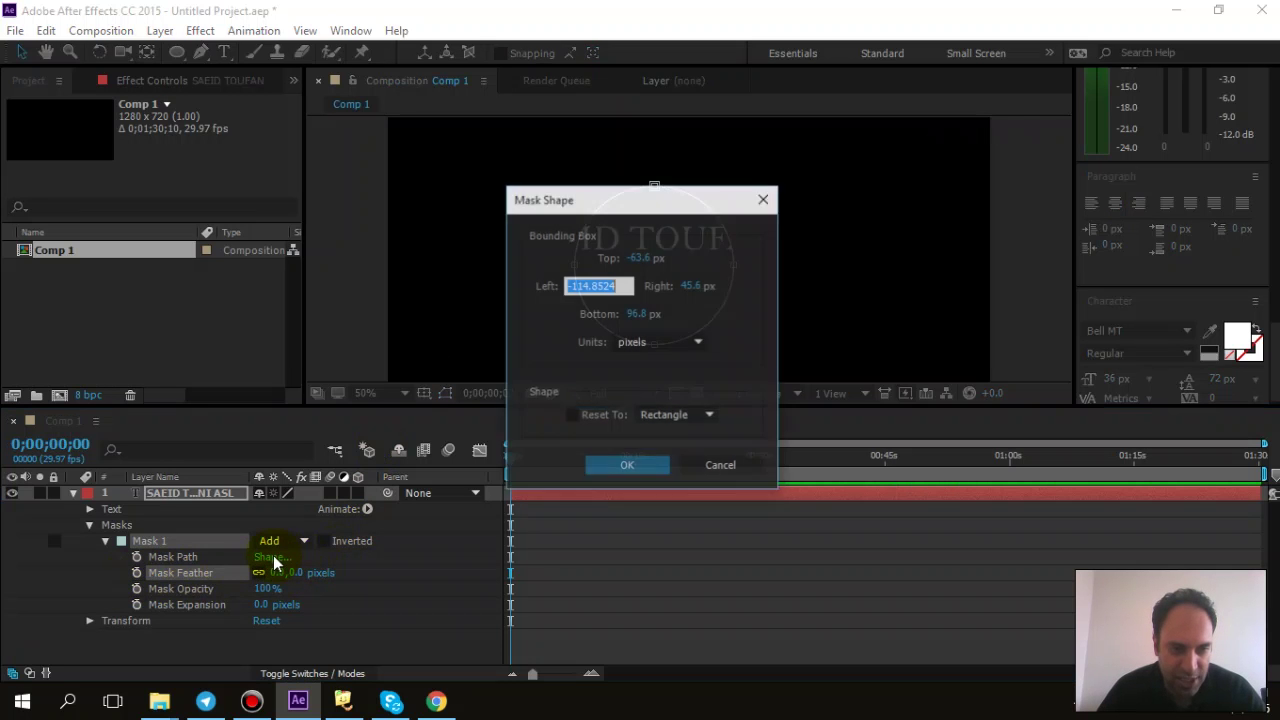
click(720, 466)
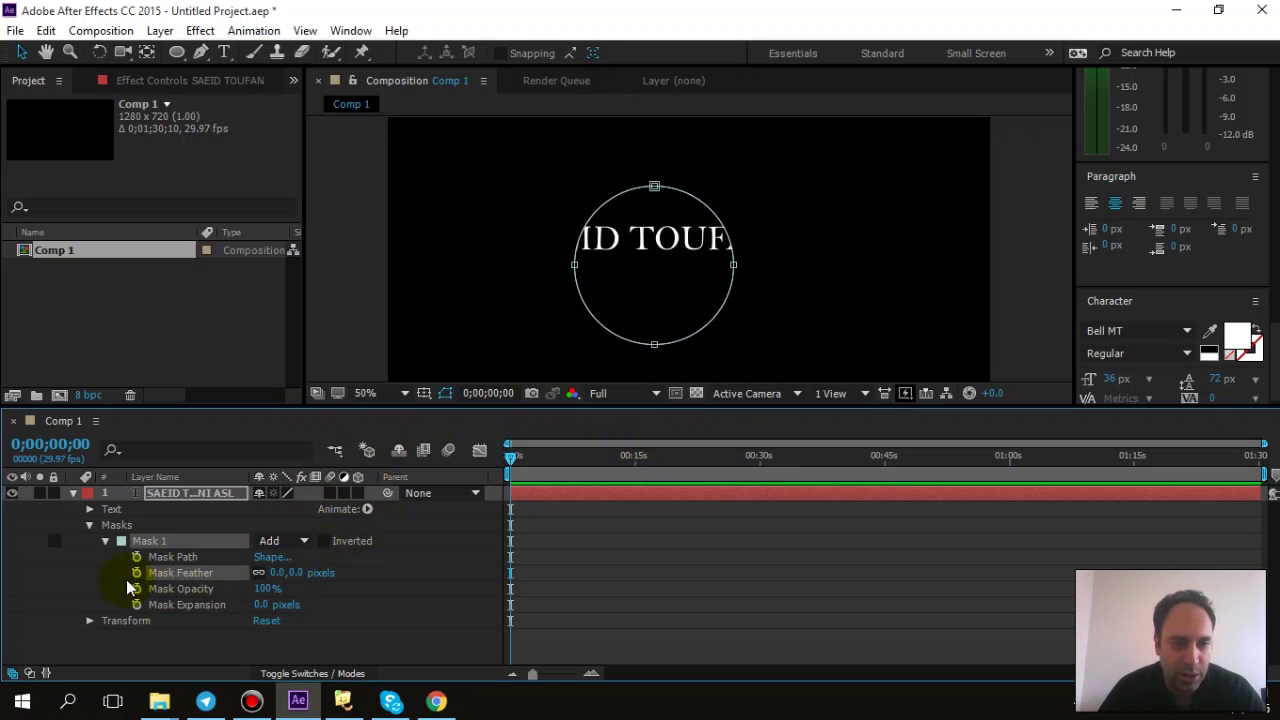
Try to start a free transform on Mask 1, first on the mask and again with the Masks group selected
click(89, 621)
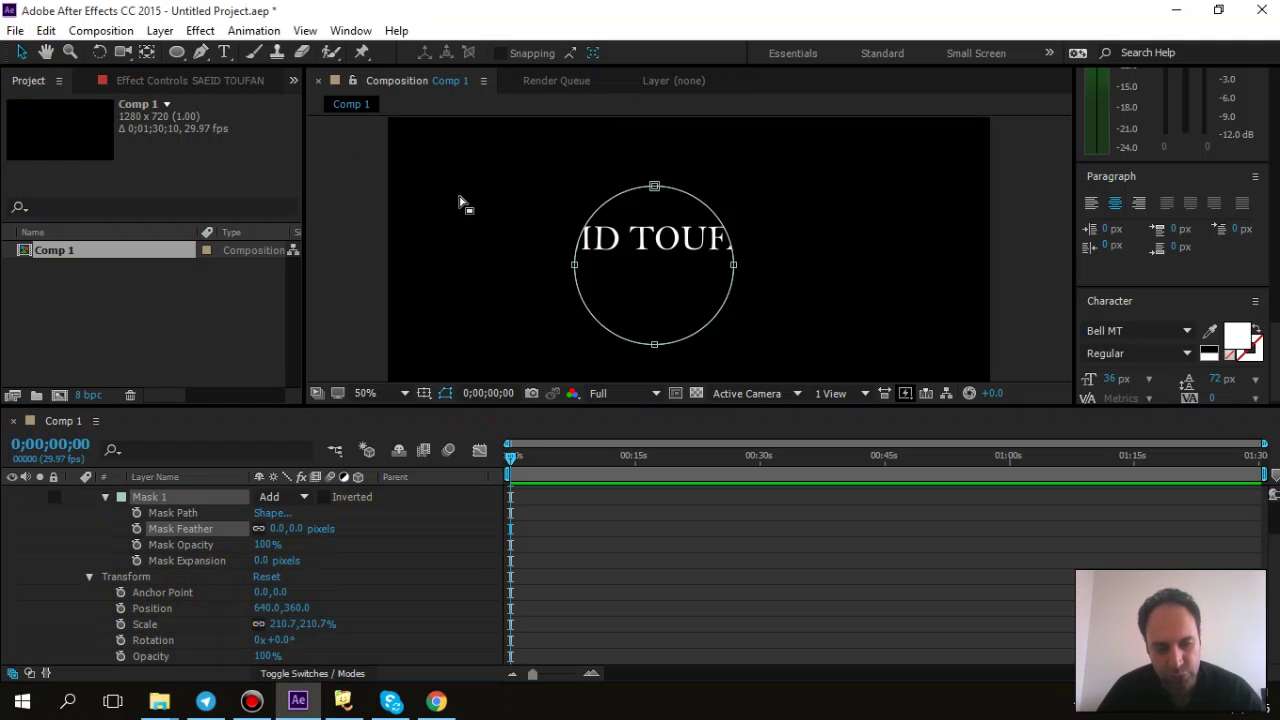
key(ctrl+t)
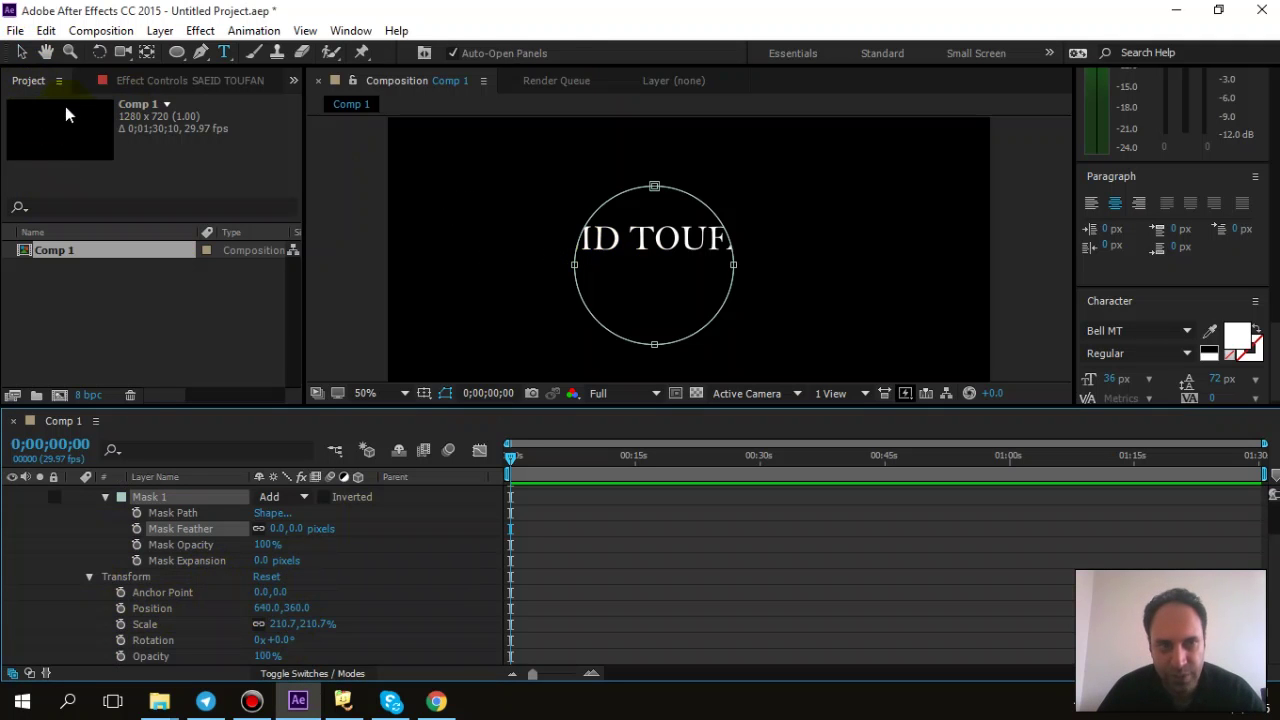
click(22, 52)
scroll(170, 525, up, 2)
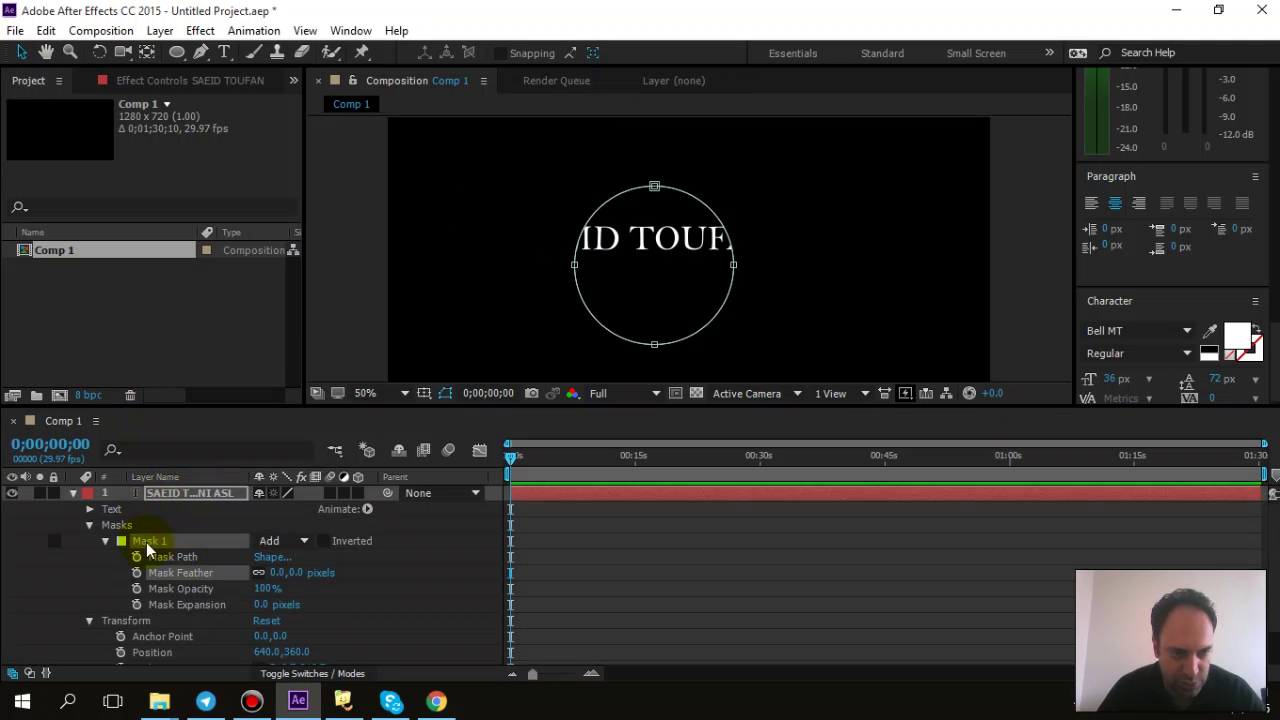
click(106, 540)
click(114, 525)
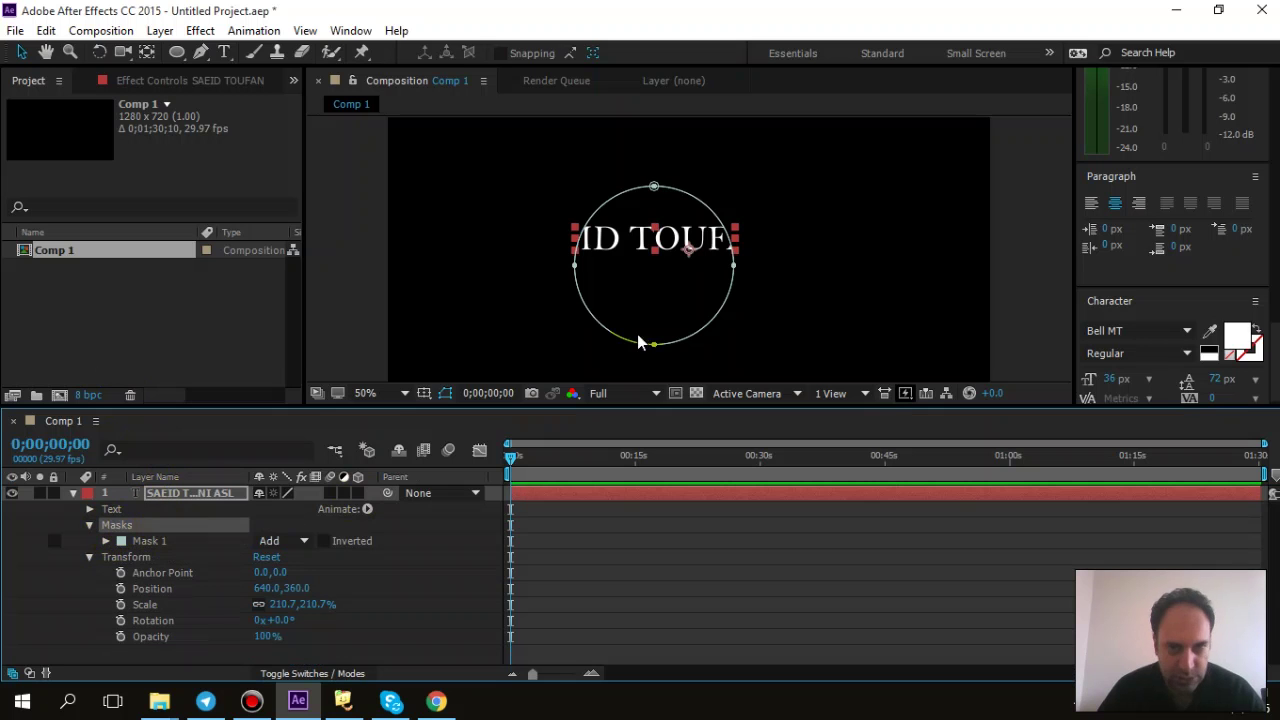
key(ctrl+t)
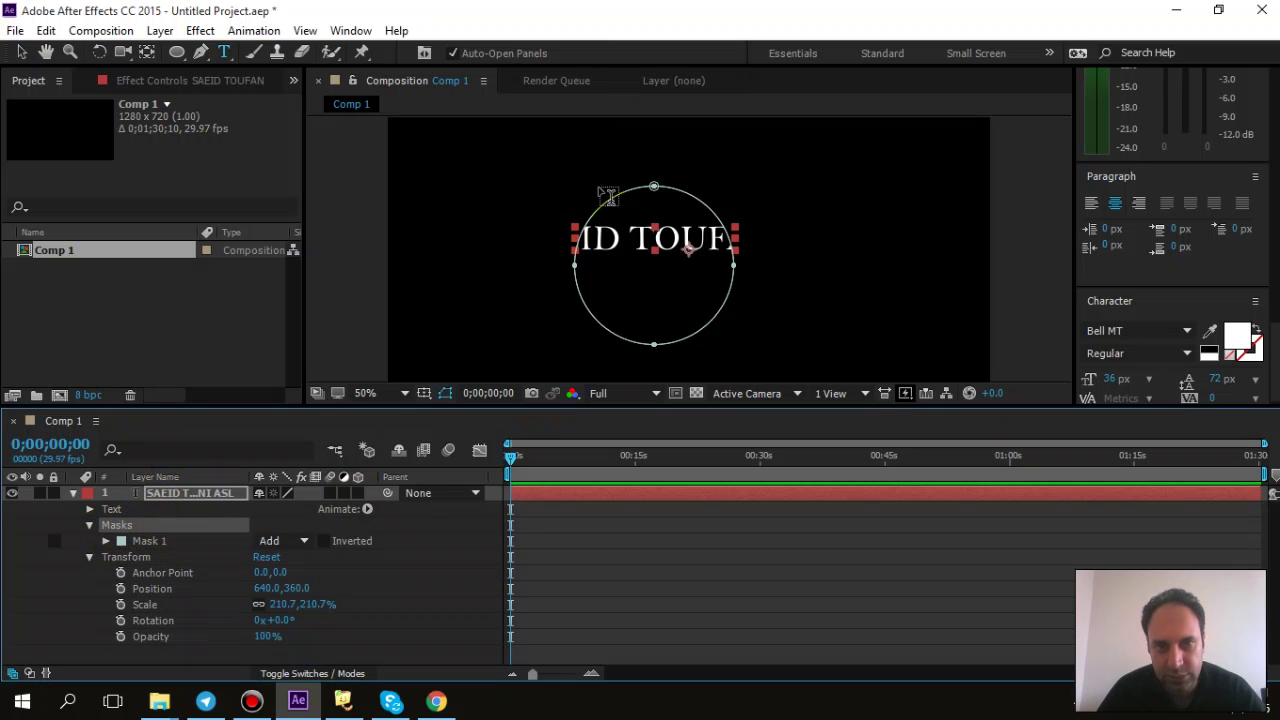
click(22, 53)
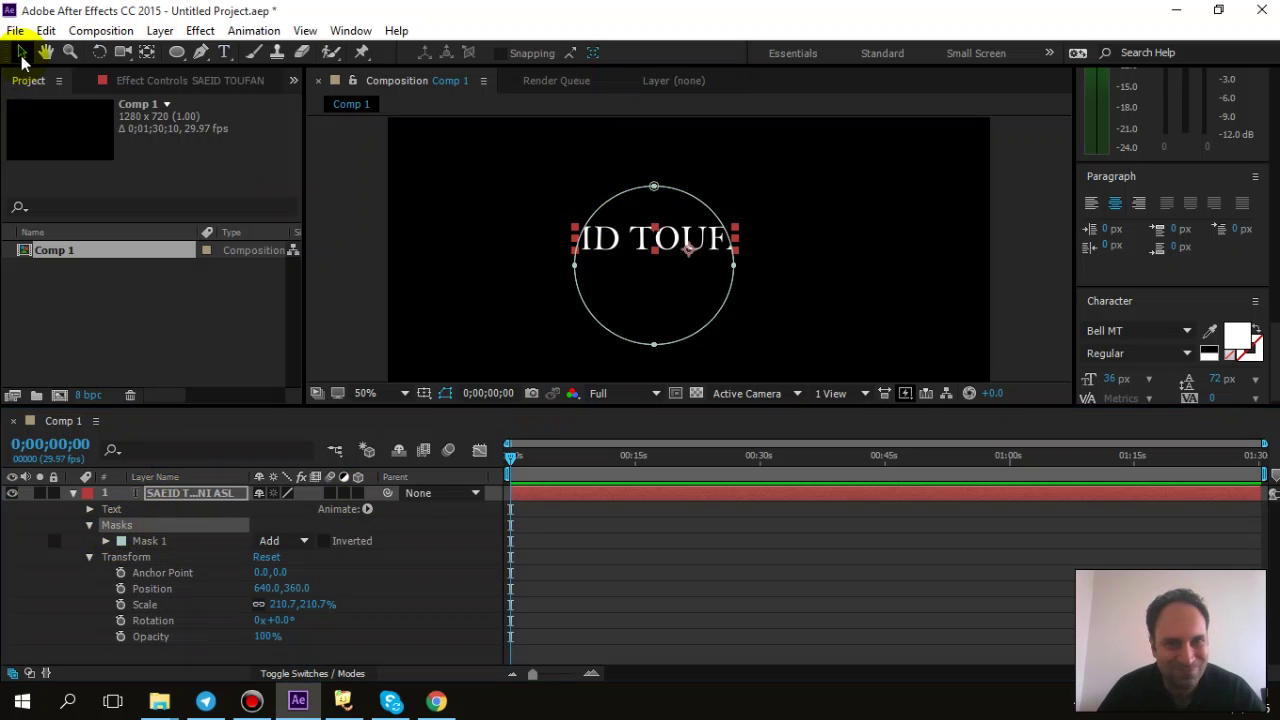
Collapse the layer's Transform group, reveal its Text options, and retry the free transform on the Masks group
click(362, 261)
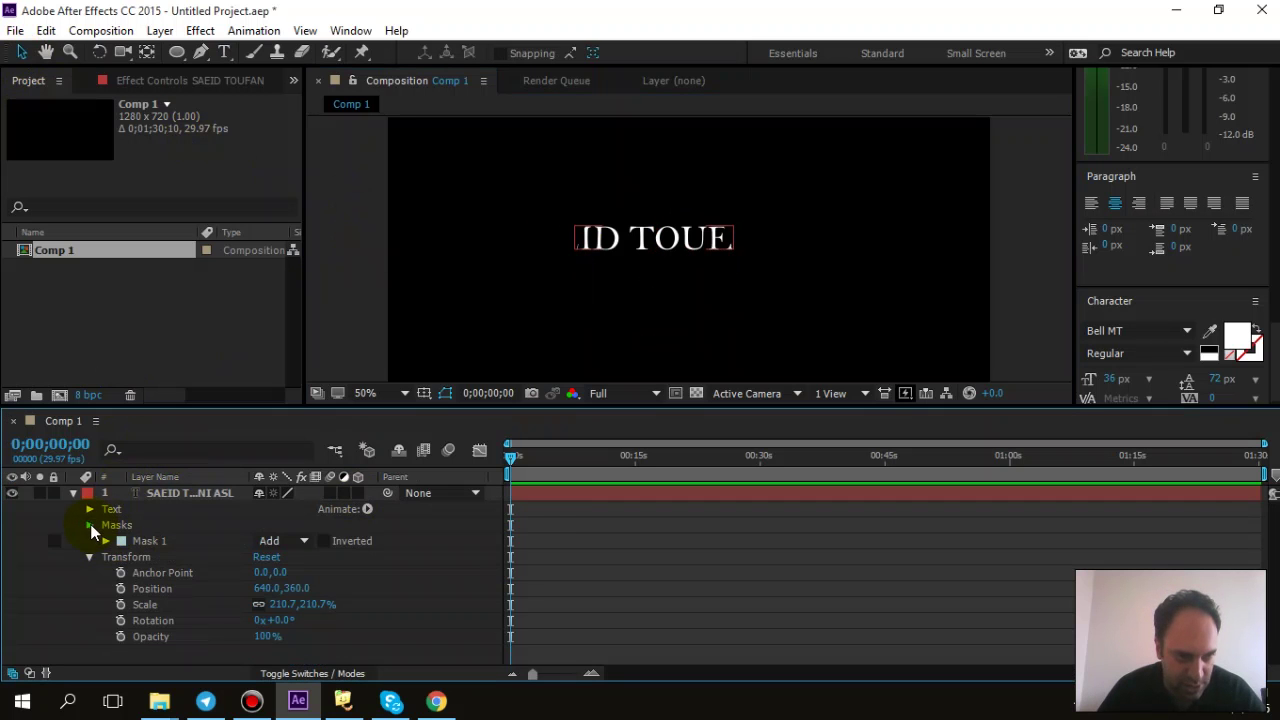
click(90, 524)
click(90, 541)
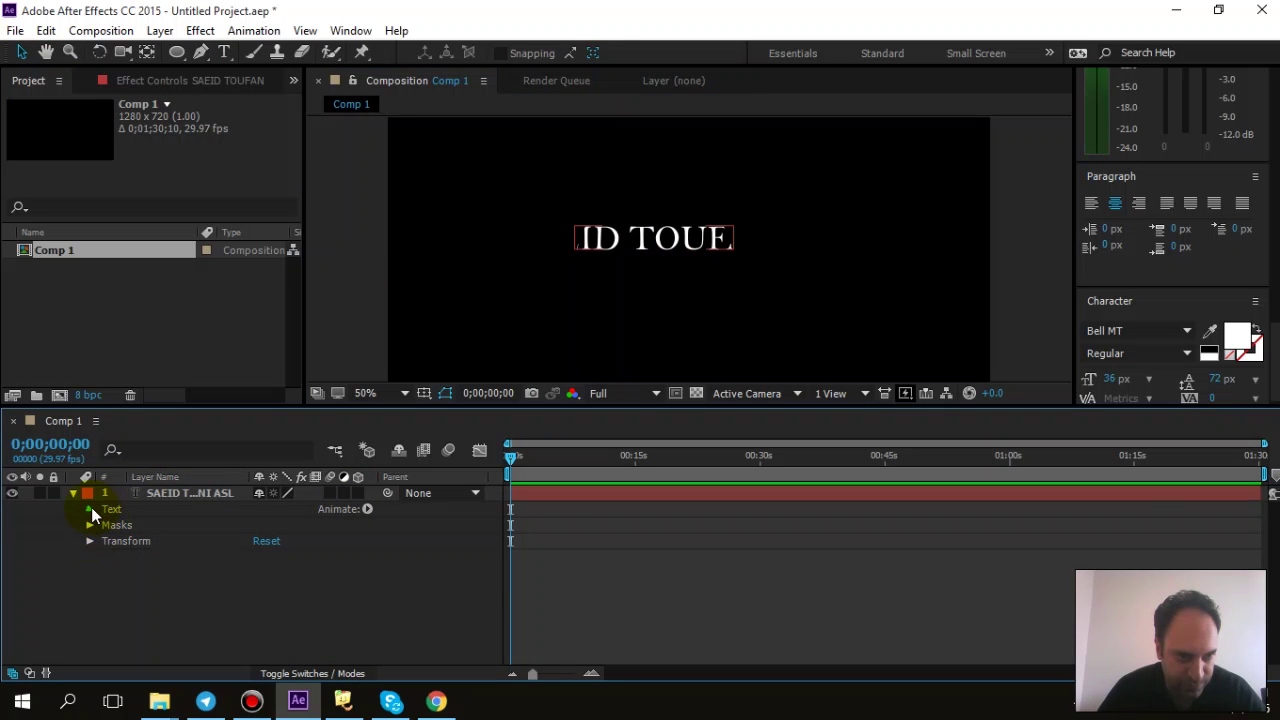
click(90, 509)
click(90, 573)
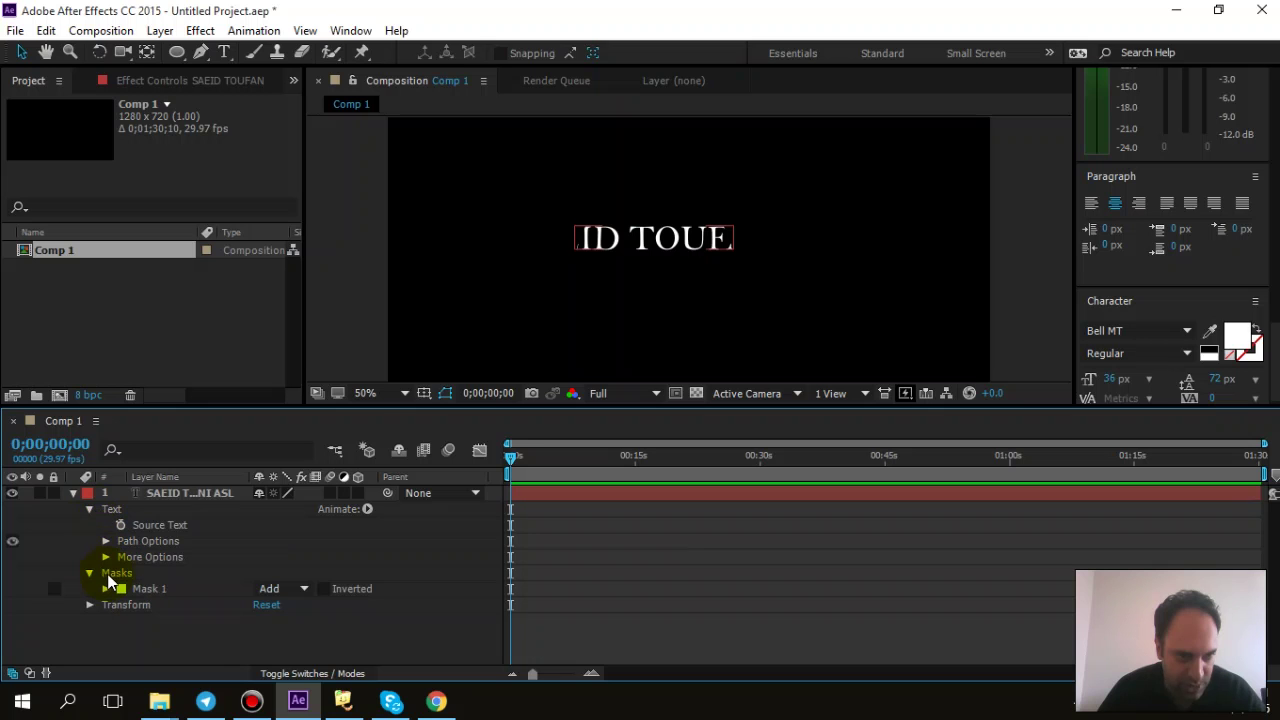
click(110, 576)
key(ctrl+t)
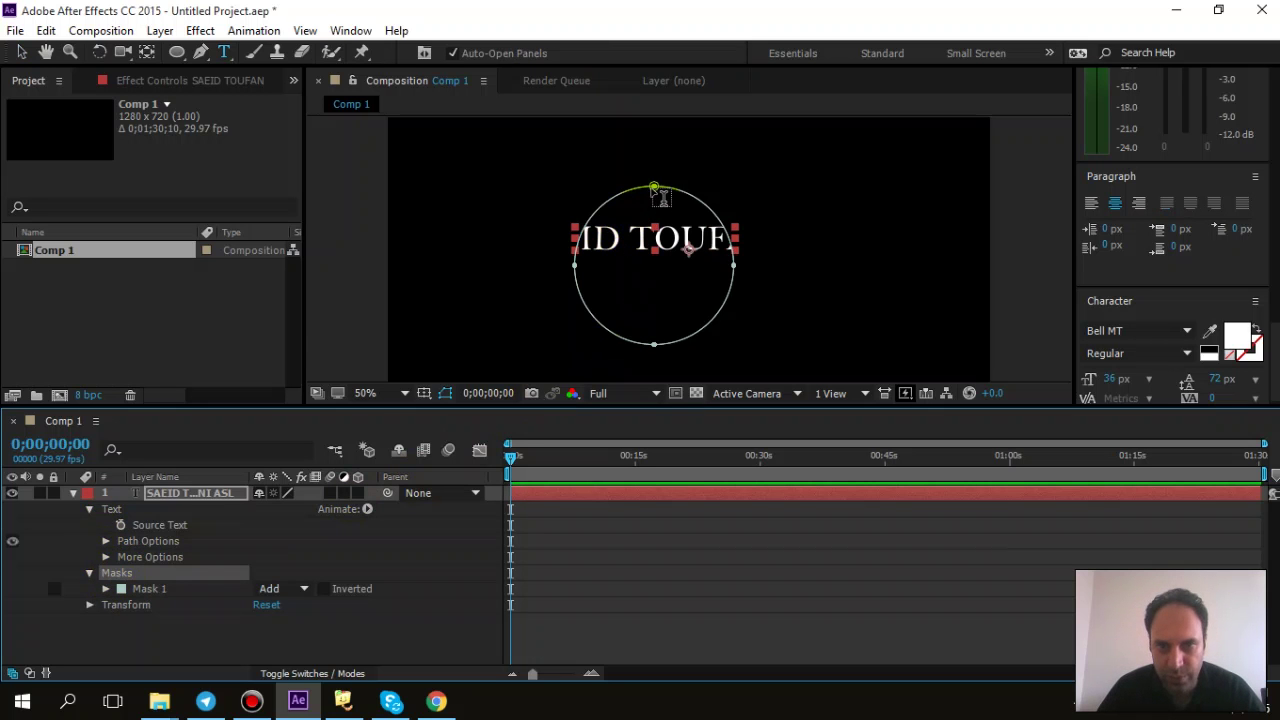
click(21, 52)
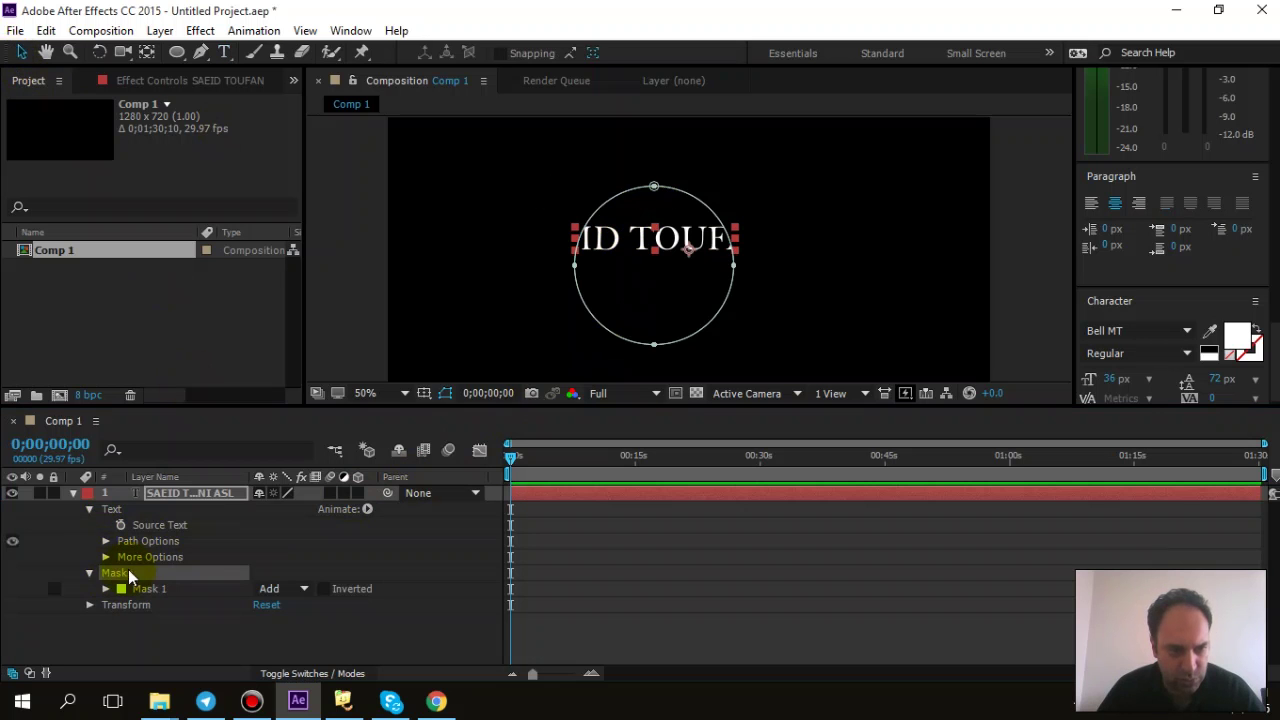
Toggle Mask 1's lock on and off and look for a free transform option for the mask in the context menus
click(54, 590)
click(54, 590)
click(130, 588)
right_click(654, 201)
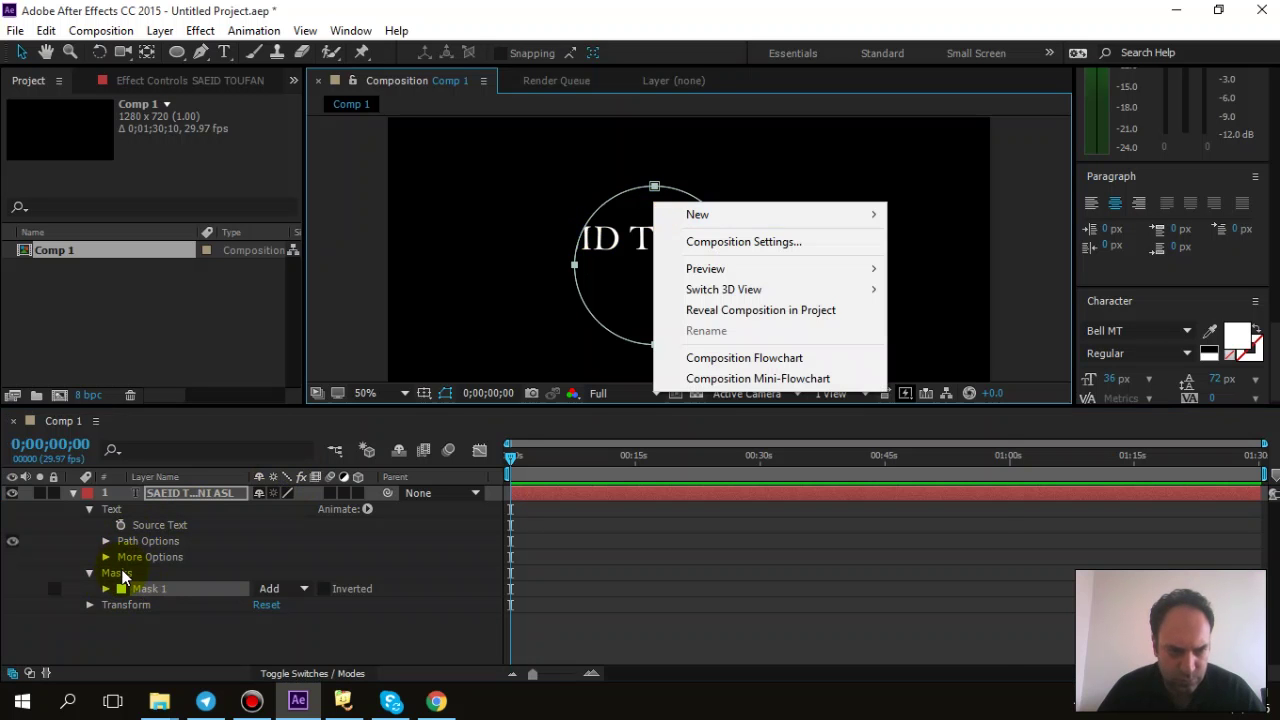
click(118, 573)
right_click(676, 234)
click(648, 222)
click(645, 224)
right_click(633, 204)
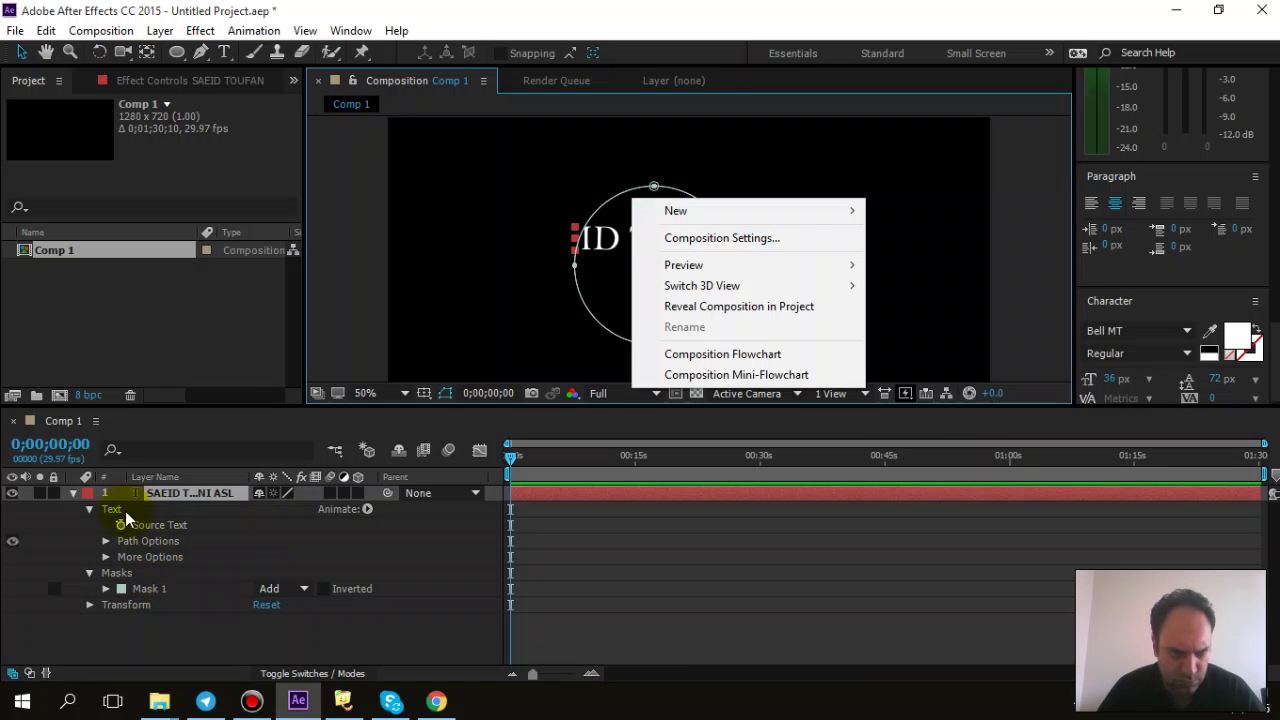
click(120, 573)
right_click(121, 576)
click(113, 580)
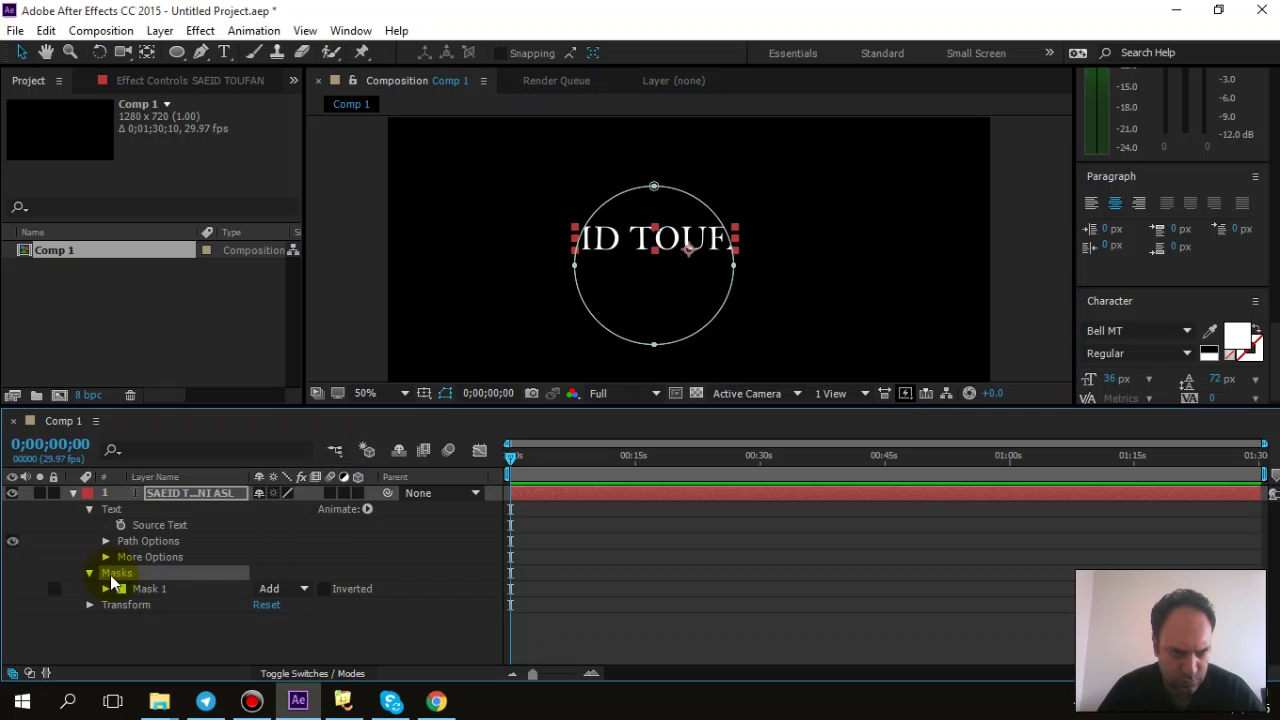
Activate free transform on Mask 1 and resize the circle by its corner, shrinking and enlarging it
click(137, 590)
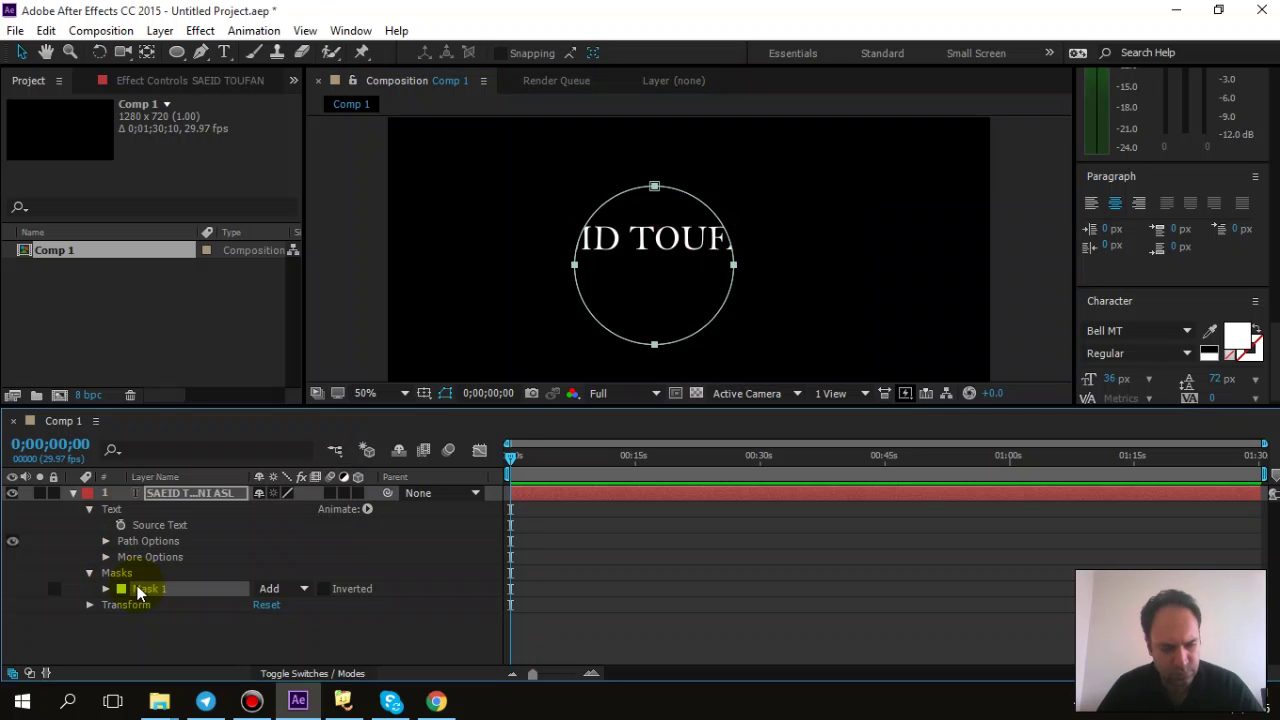
double_click(137, 590)
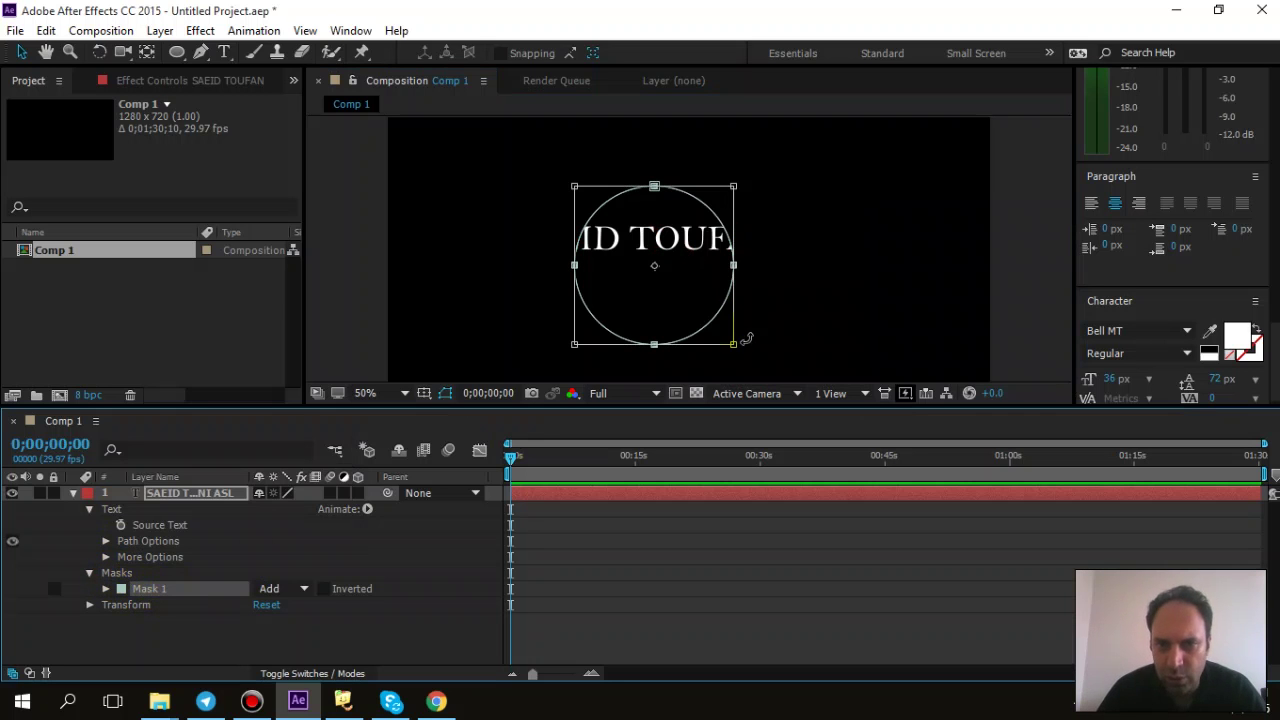
drag(733, 344, 632, 243)
drag(696, 314, 760, 351)
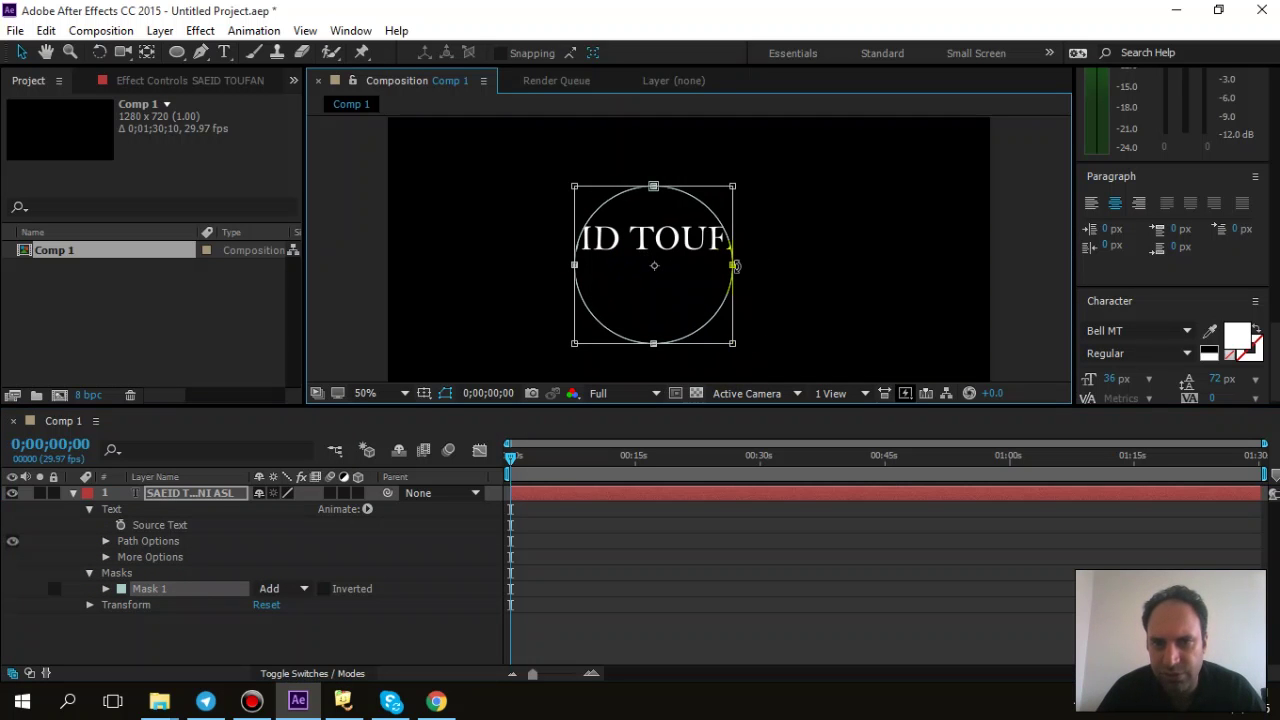
Widen, rotate and reposition Mask 1 as a large tilted ellipse that surrounds the whole text
drag(734, 266, 808, 120)
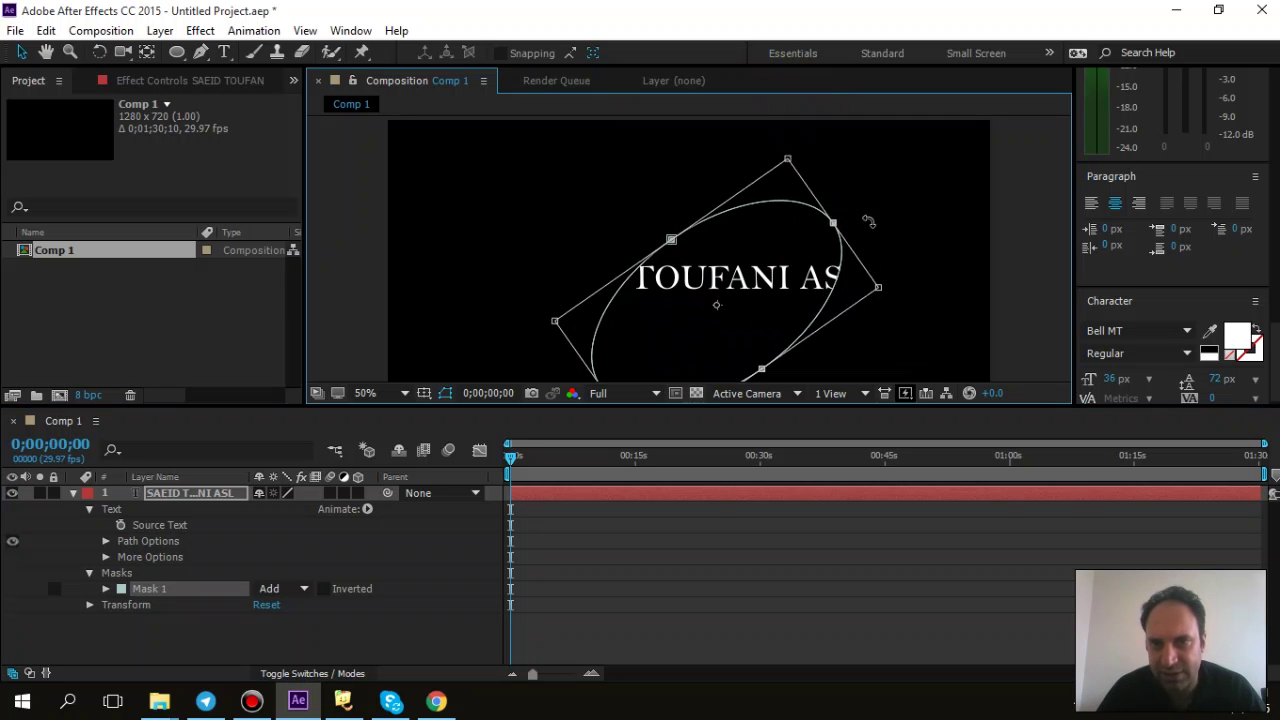
scroll(866, 230, down, 2)
mouse_move(735, 268)
mouse_down()
mouse_move(690, 266)
mouse_move(712, 260)
mouse_up()
drag(718, 188, 768, 218)
drag(646, 336, 449, 500)
drag(736, 129, 760, 106)
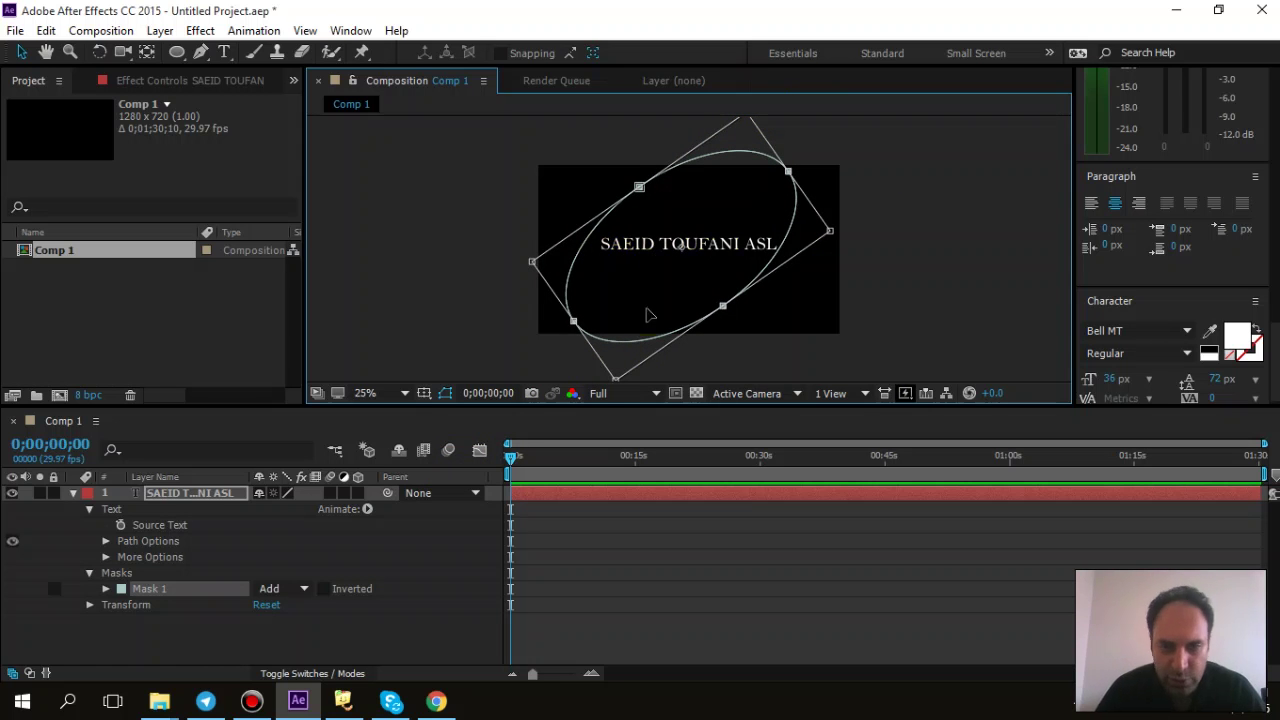
Set Mask 1's mode to None in the layer's Masks group
click(88, 574)
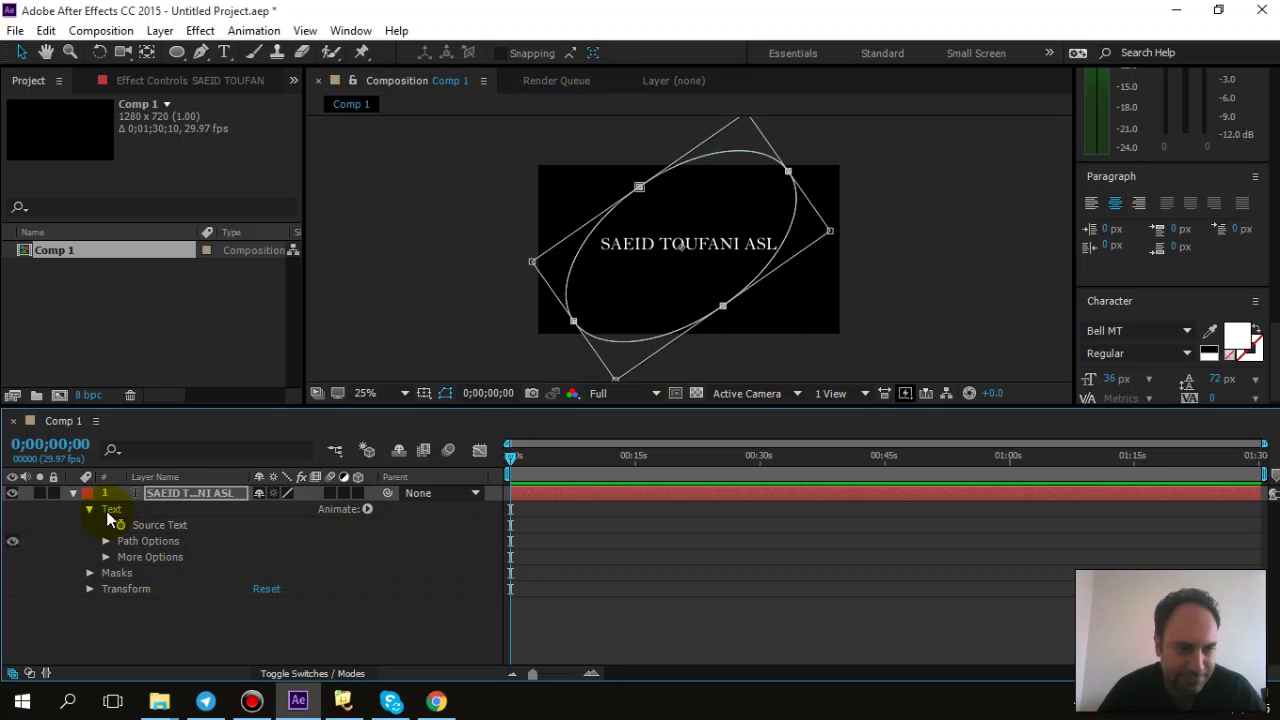
click(110, 512)
click(153, 500)
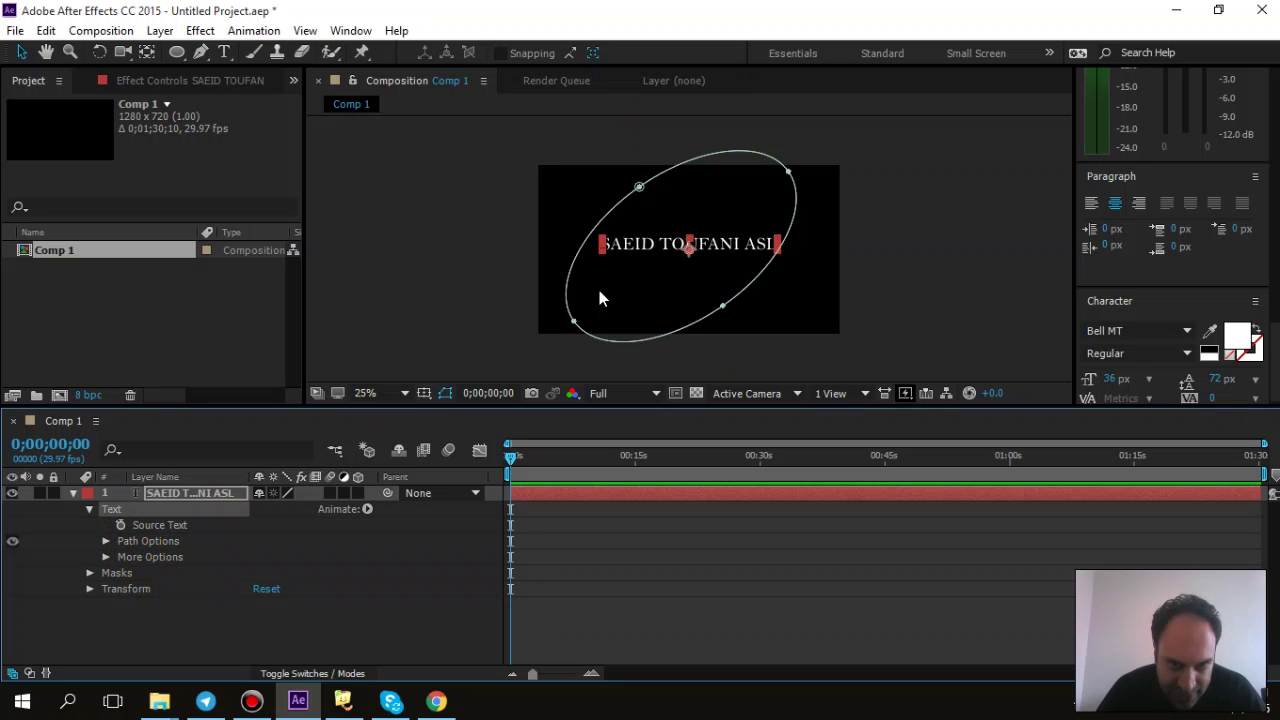
click(90, 573)
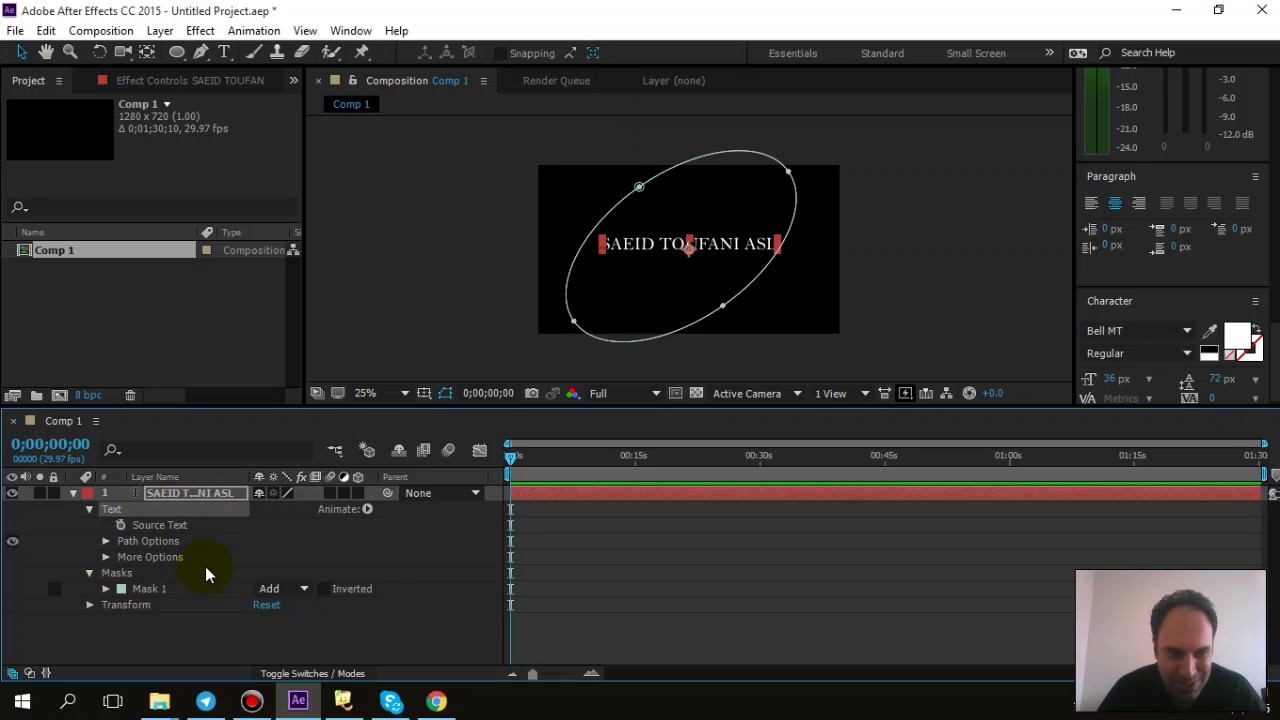
click(260, 589)
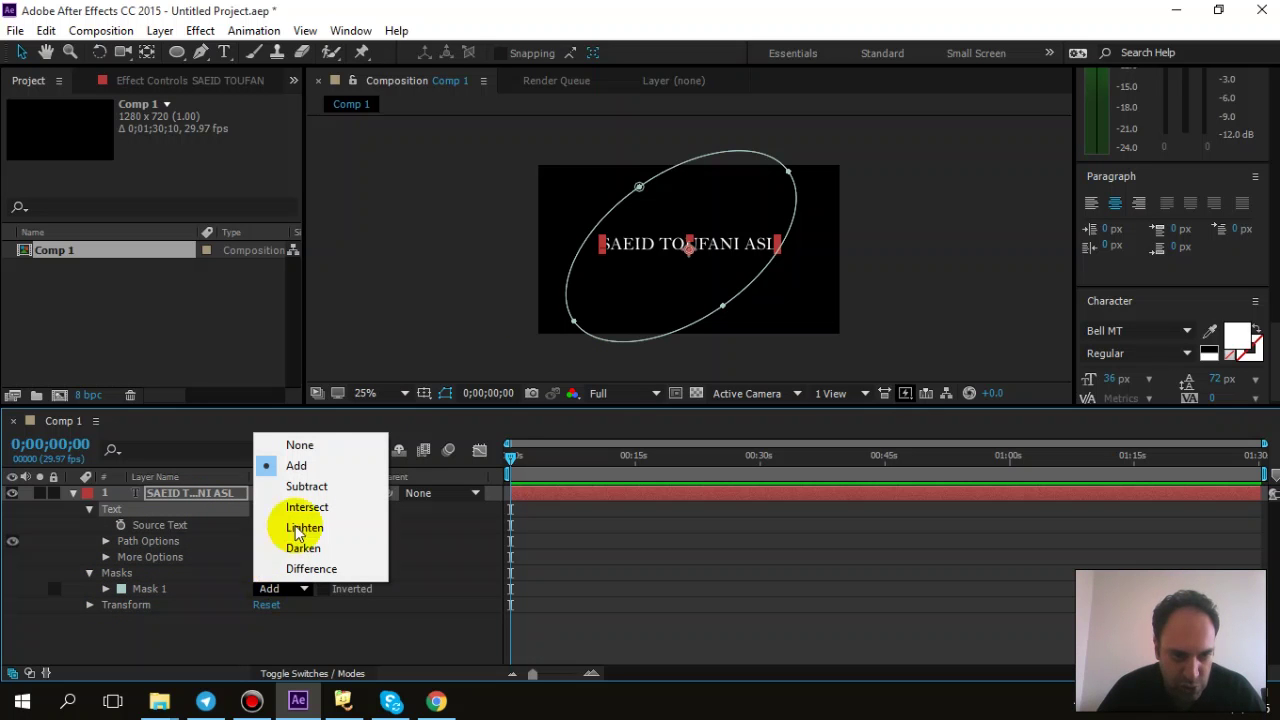
click(300, 444)
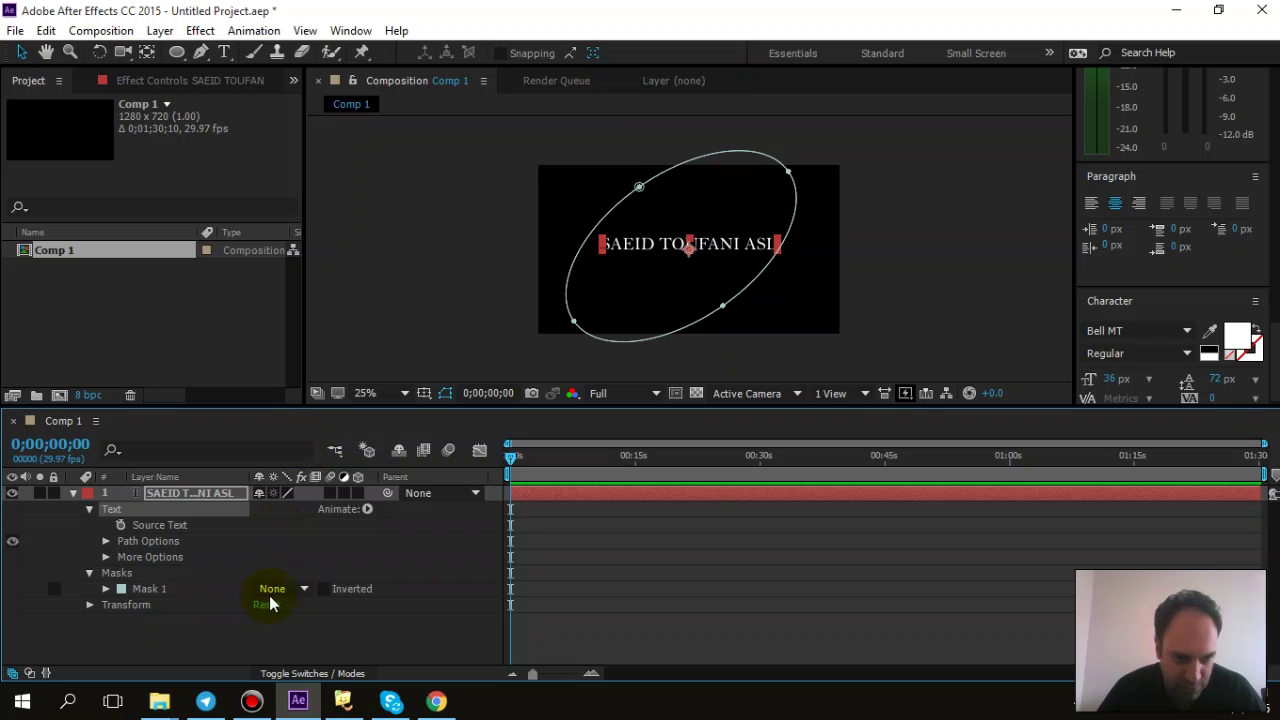
Collapse the Masks group and set the text's Path option to Mask 1 so the text follows the ellipse
click(89, 574)
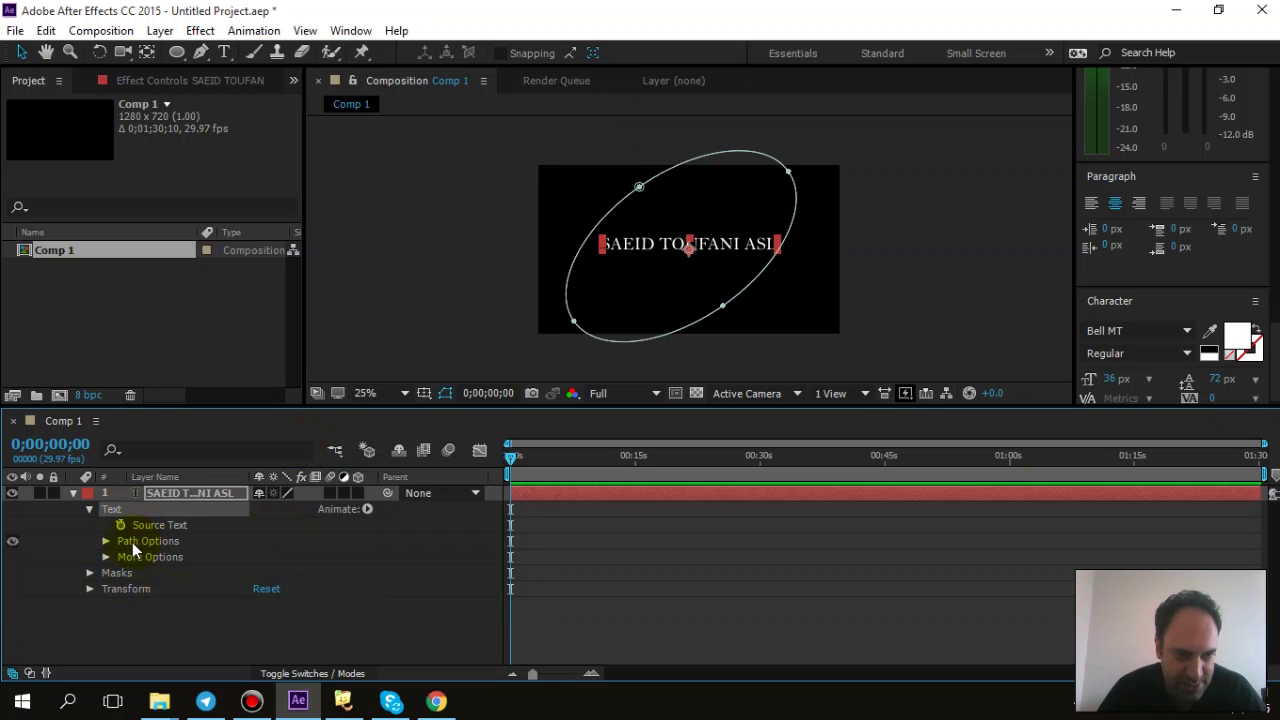
click(105, 542)
click(138, 556)
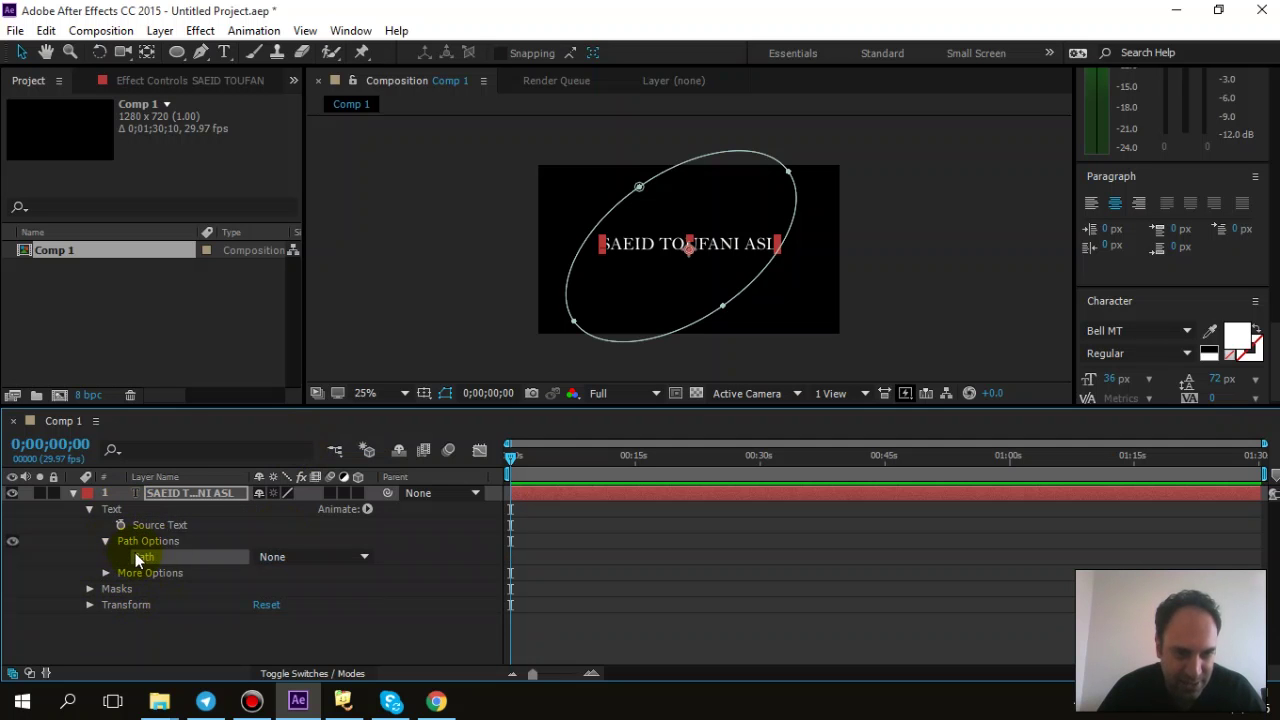
click(266, 560)
click(291, 604)
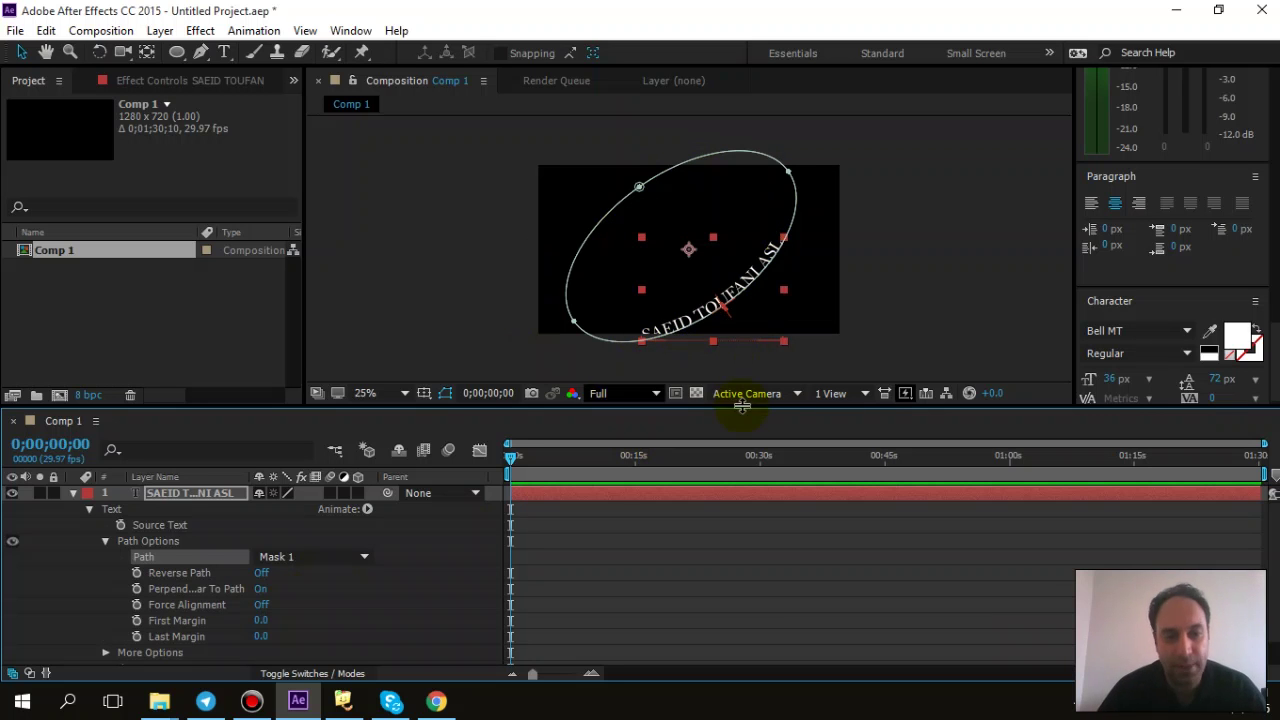
Review the text's Path Options and Mask 1's available modes, and collapse the text layer
click(104, 512)
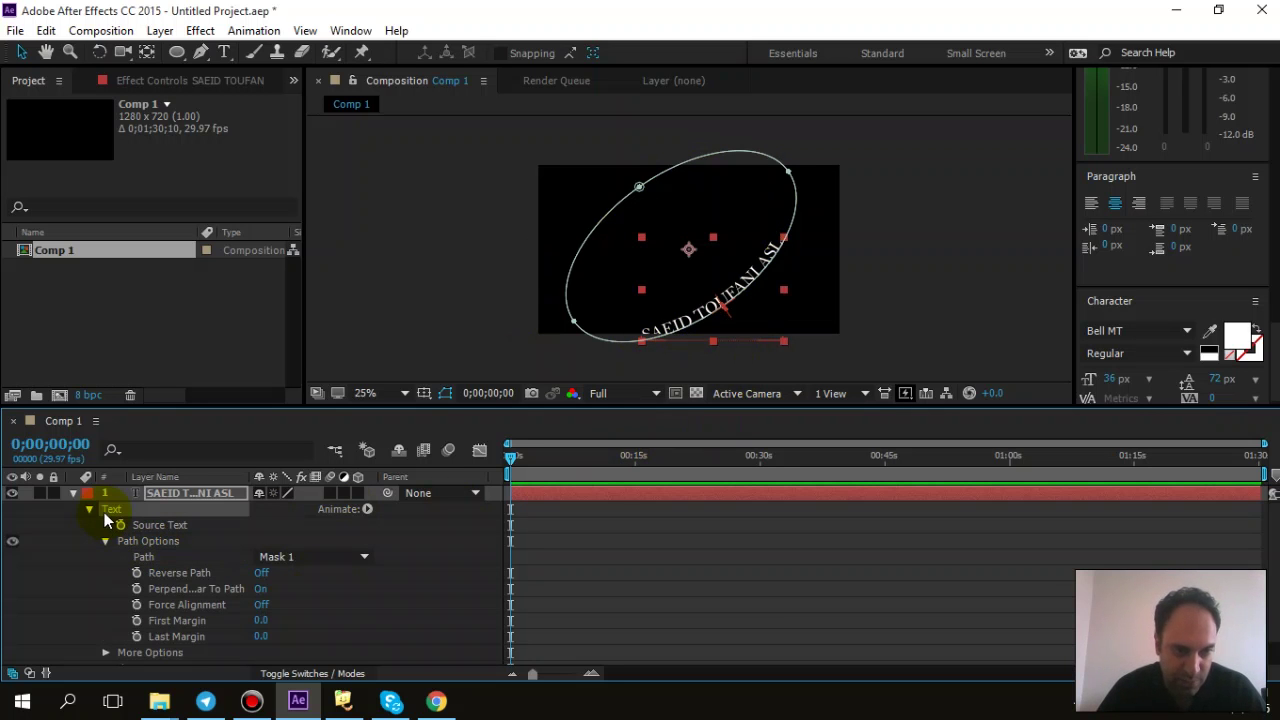
click(140, 540)
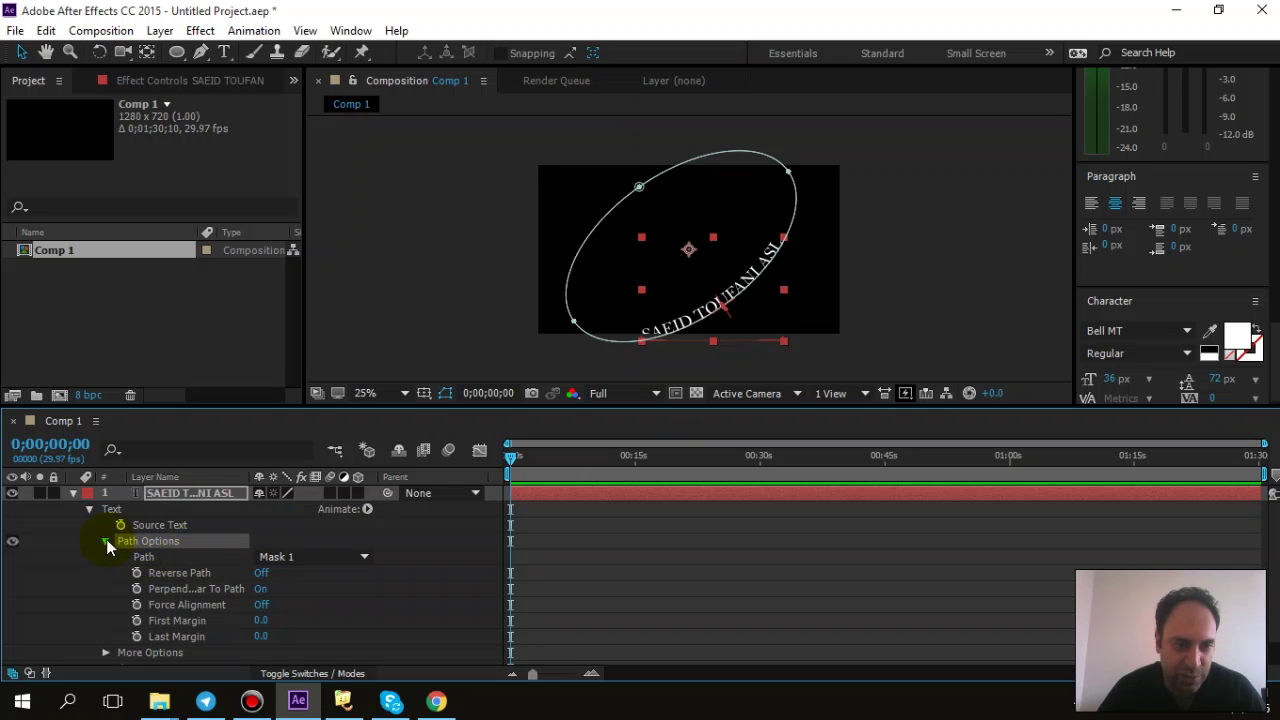
click(106, 541)
click(89, 573)
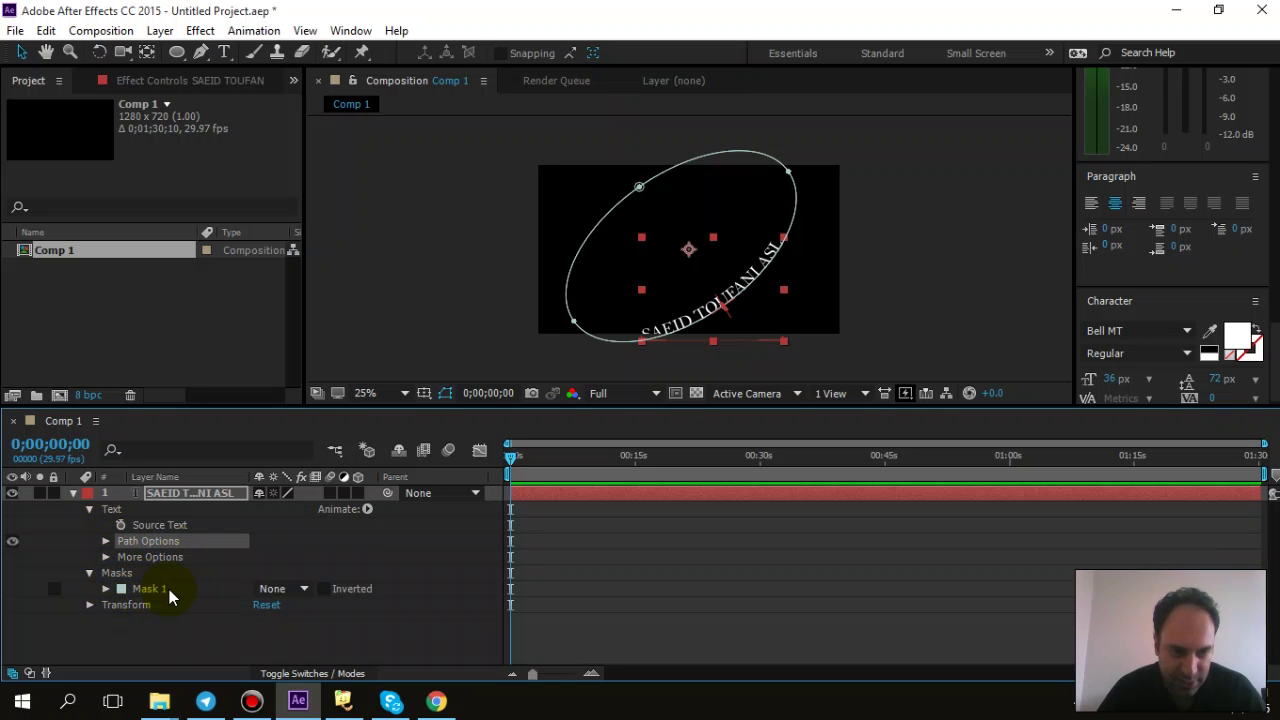
click(268, 590)
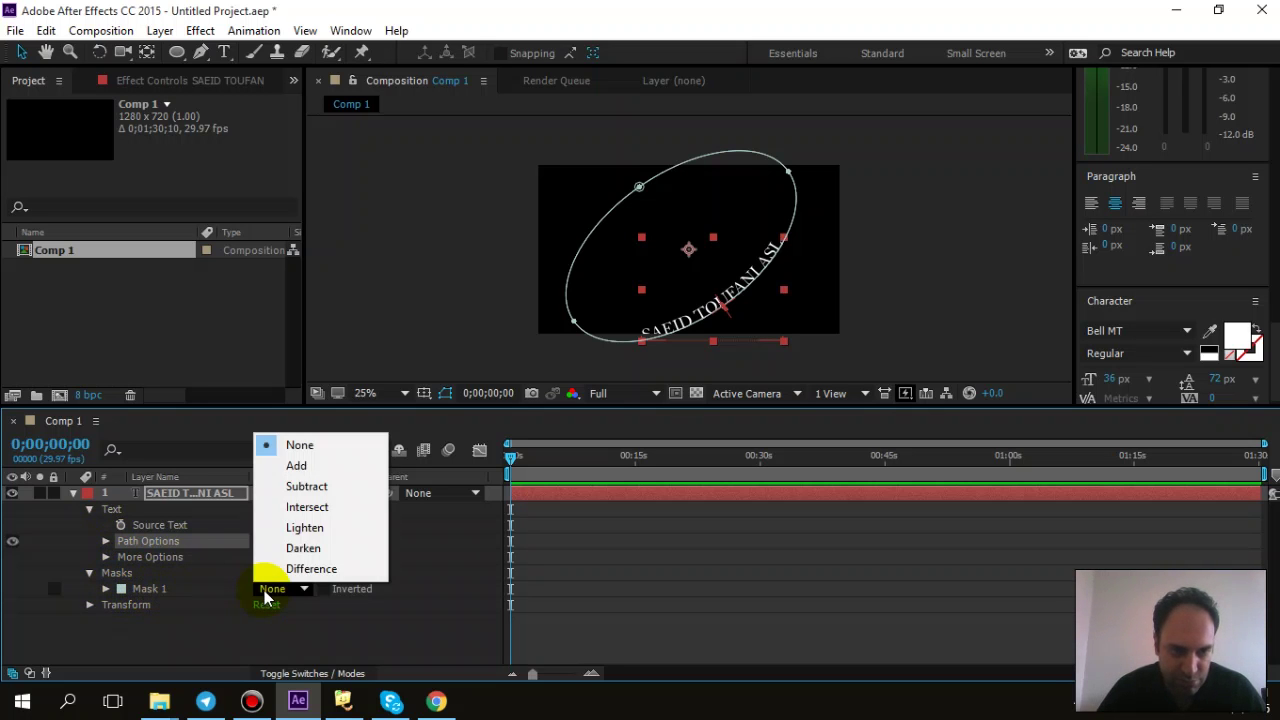
click(476, 571)
click(72, 493)
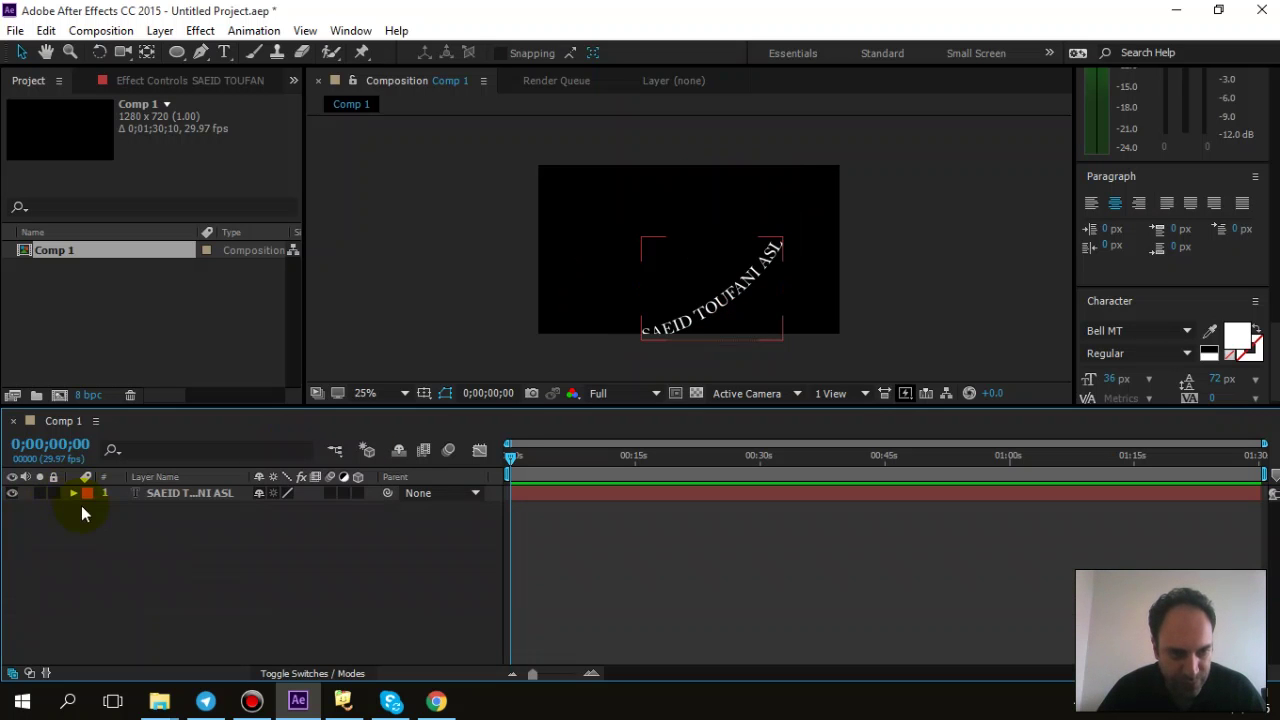
Reopen the text layer, examine Mask 1's properties, and show the text's Path Options again
click(73, 492)
click(89, 511)
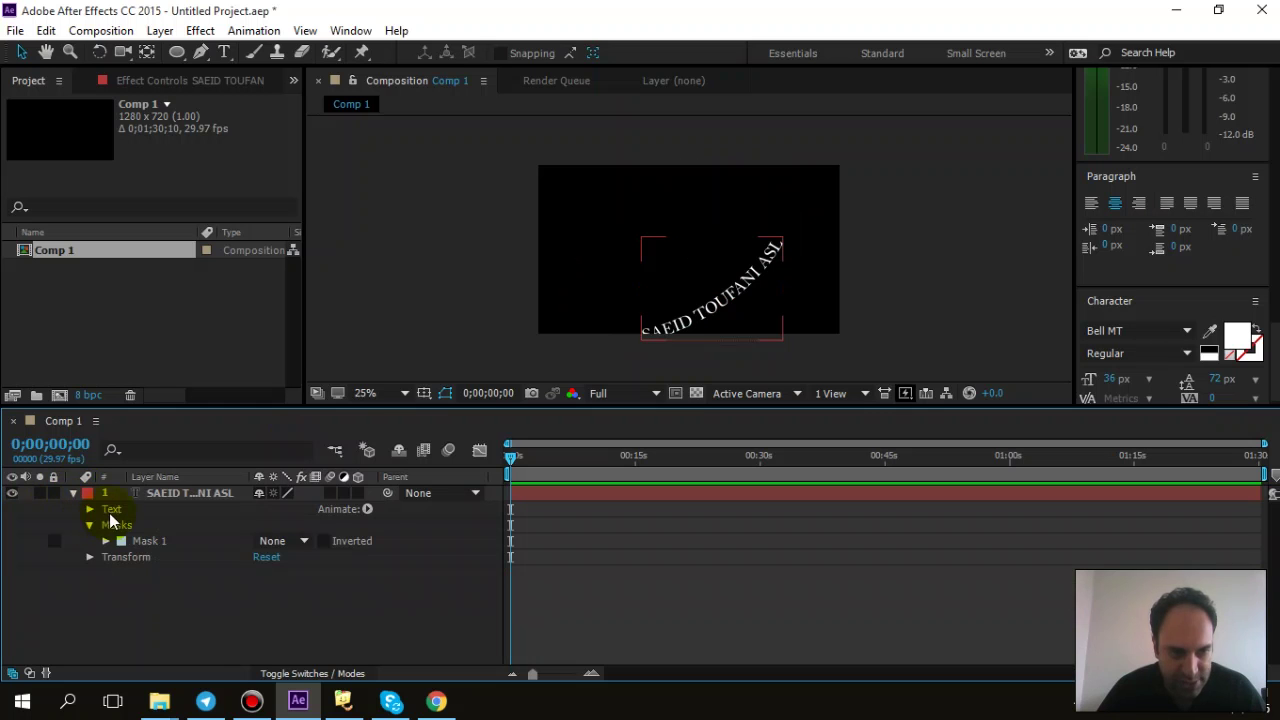
click(89, 525)
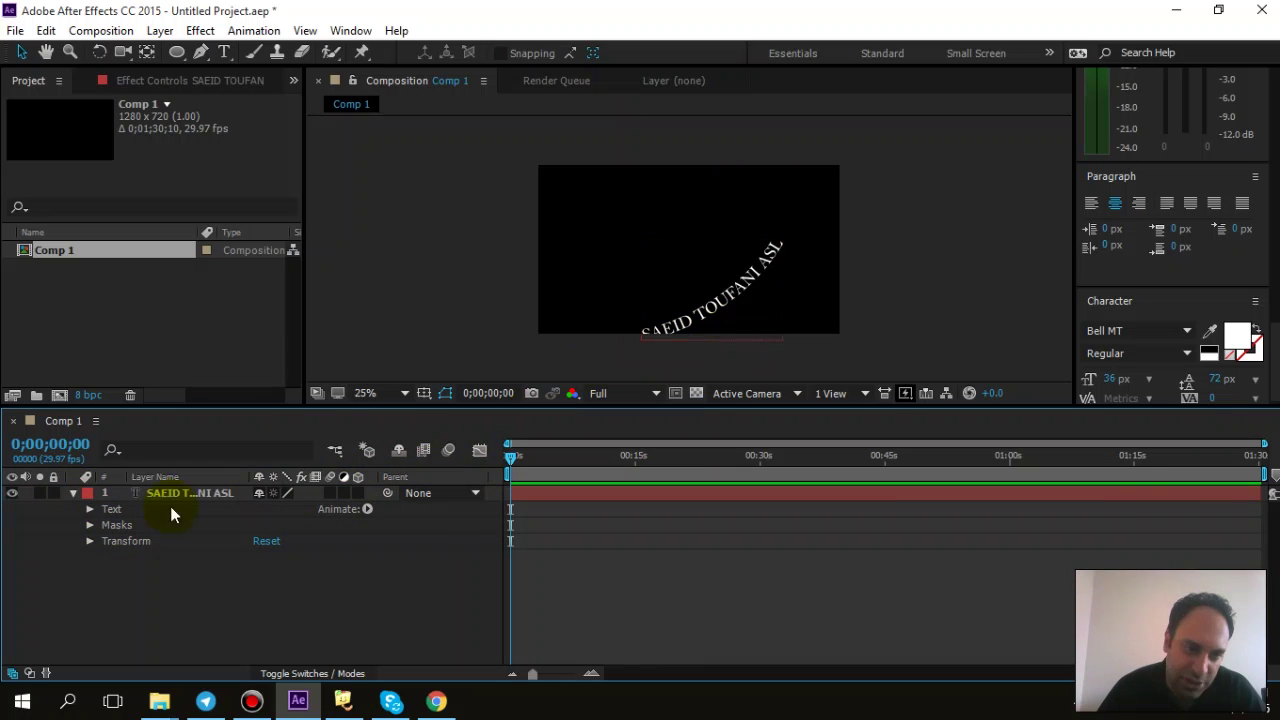
click(89, 525)
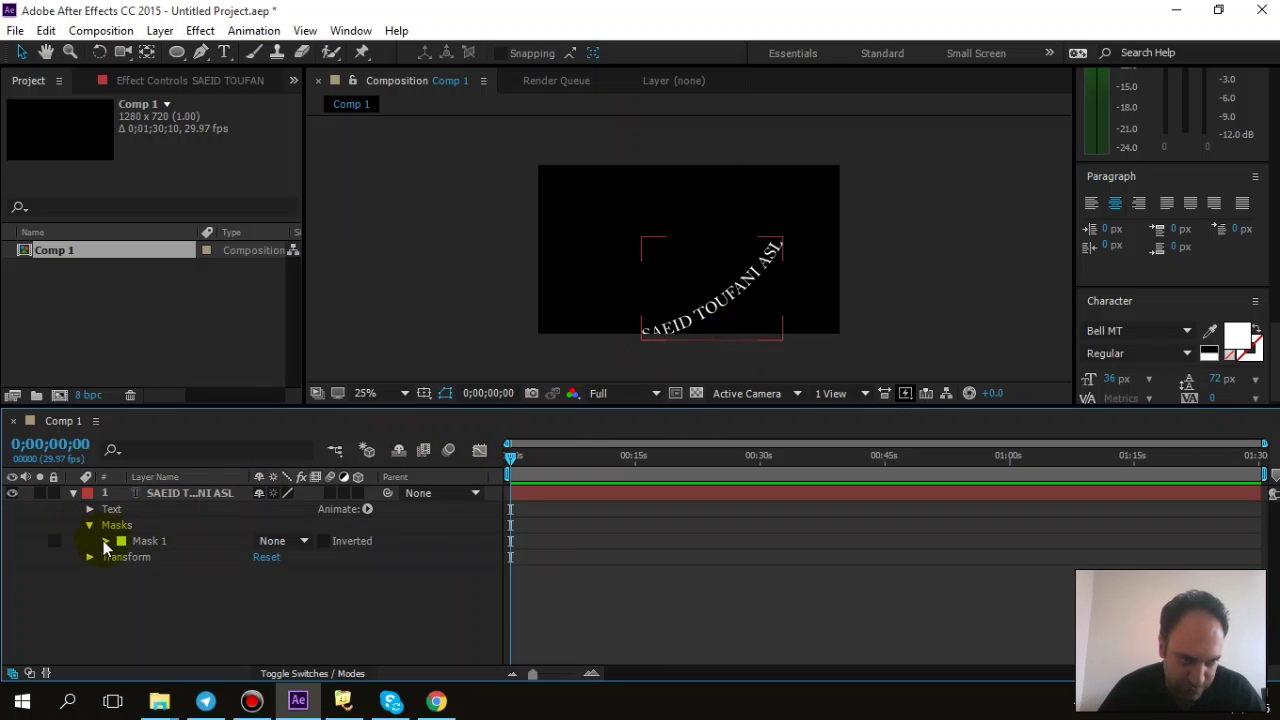
click(105, 541)
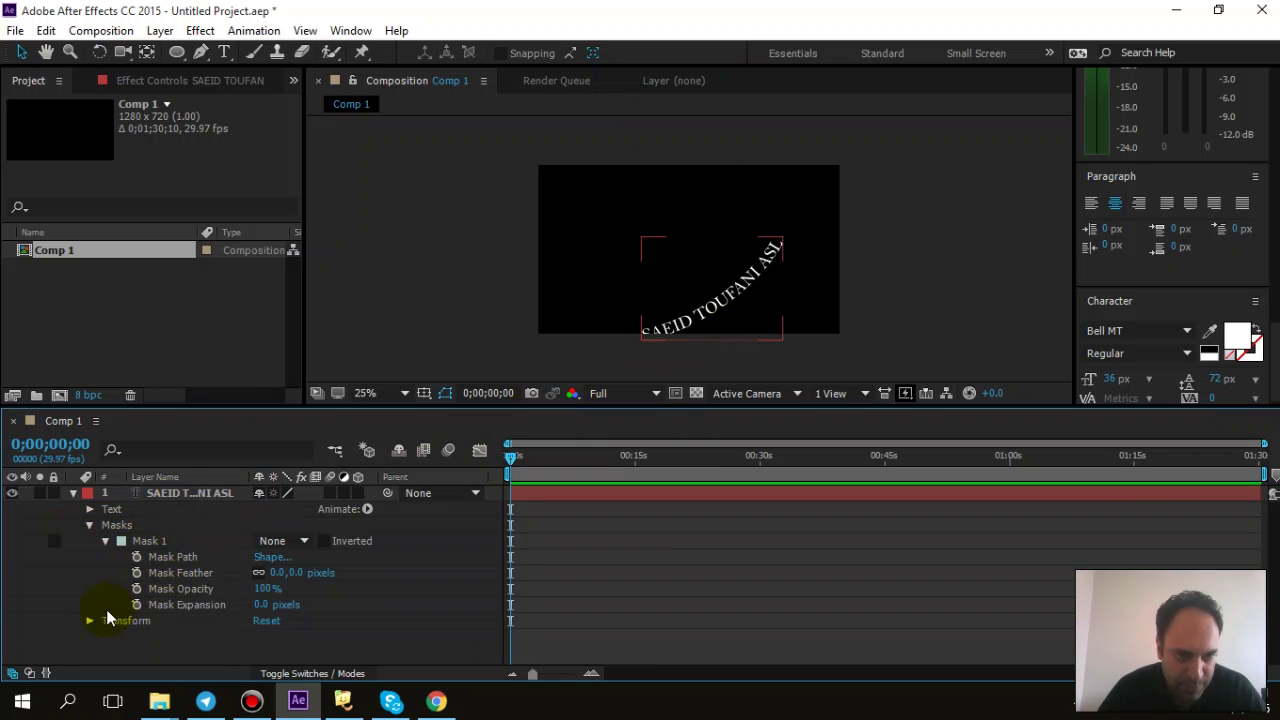
click(89, 525)
click(89, 509)
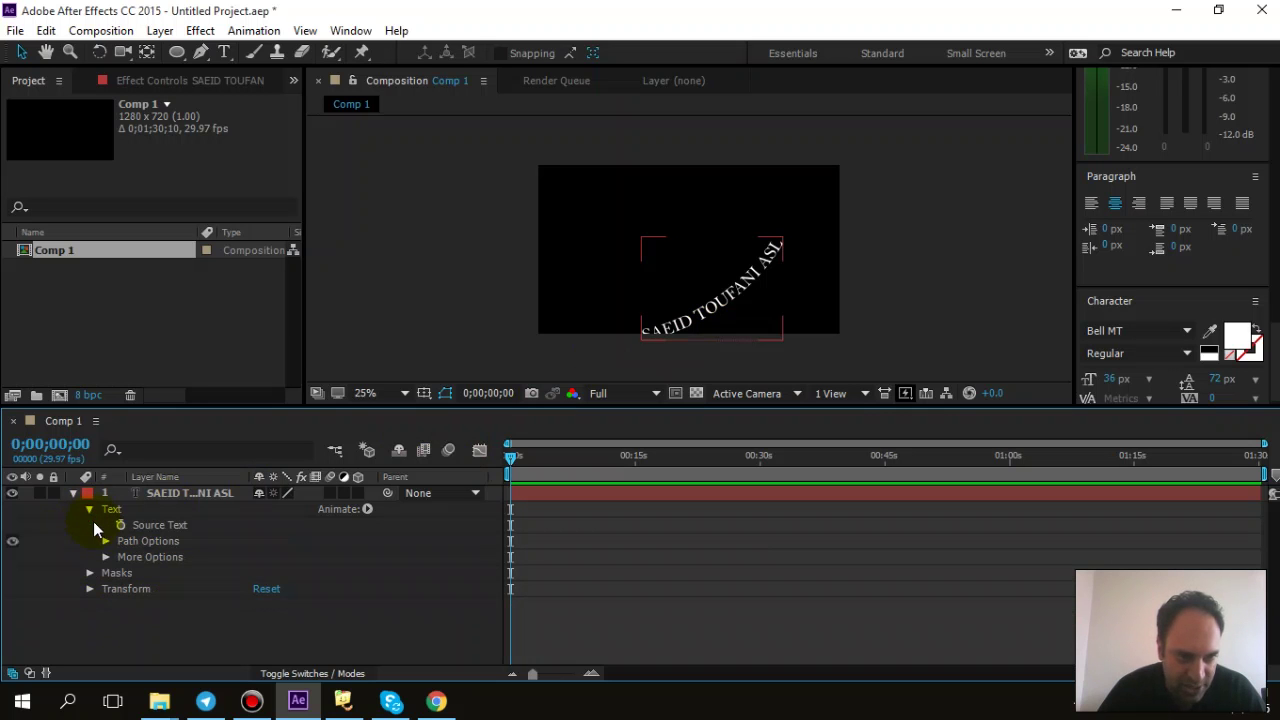
click(105, 541)
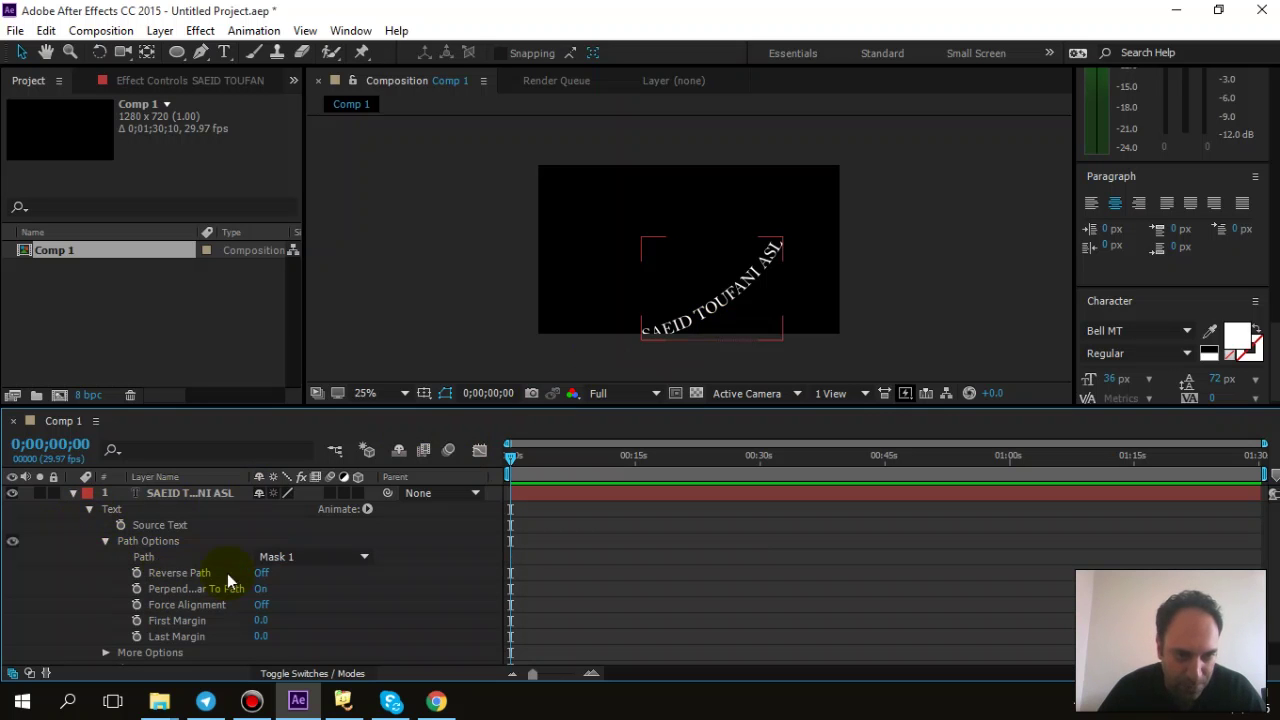
Try a Last Margin of 39 for the text on the path and reset it to 0
drag(260, 636, 228, 569)
click(264, 636)
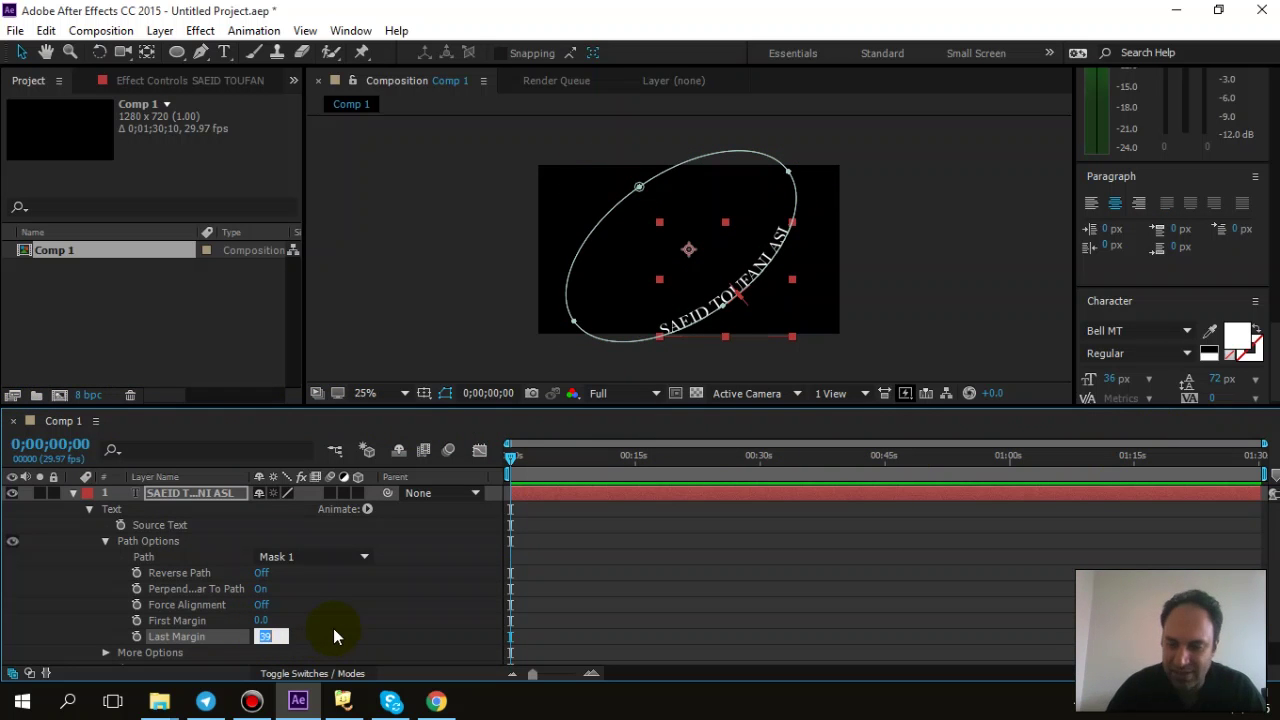
text(0)
key(Return)
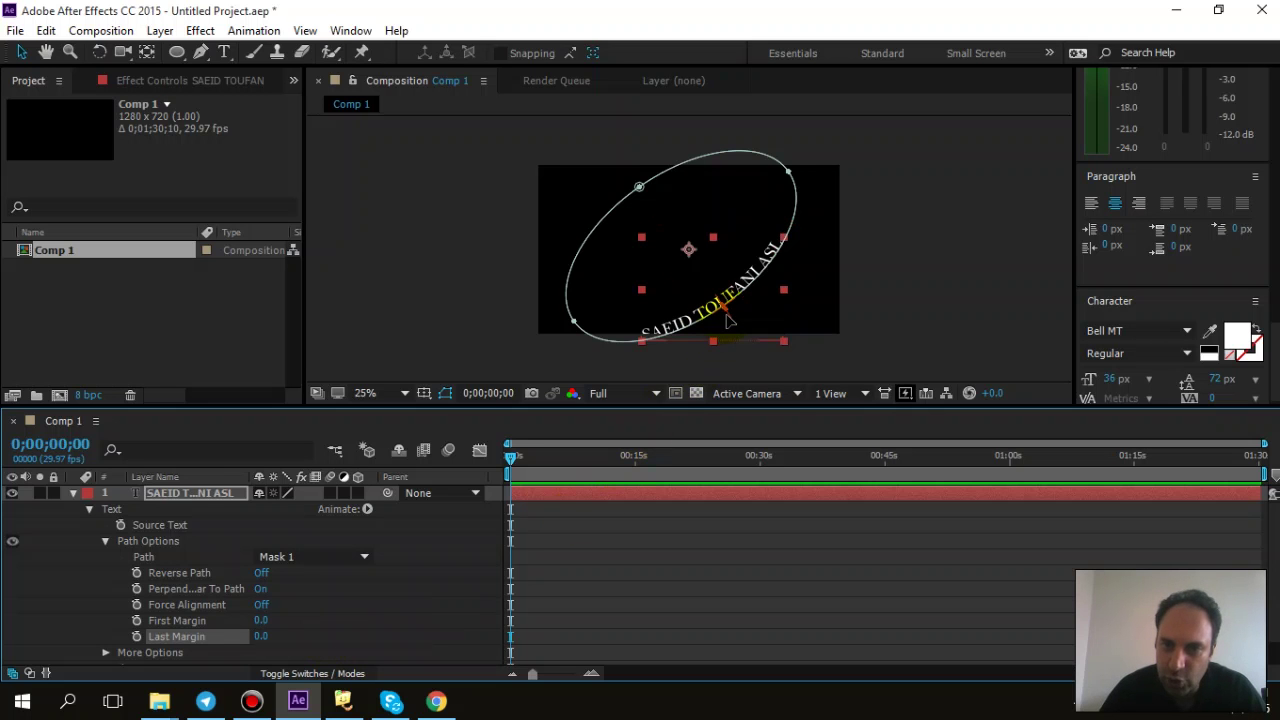
drag(720, 322, 731, 321)
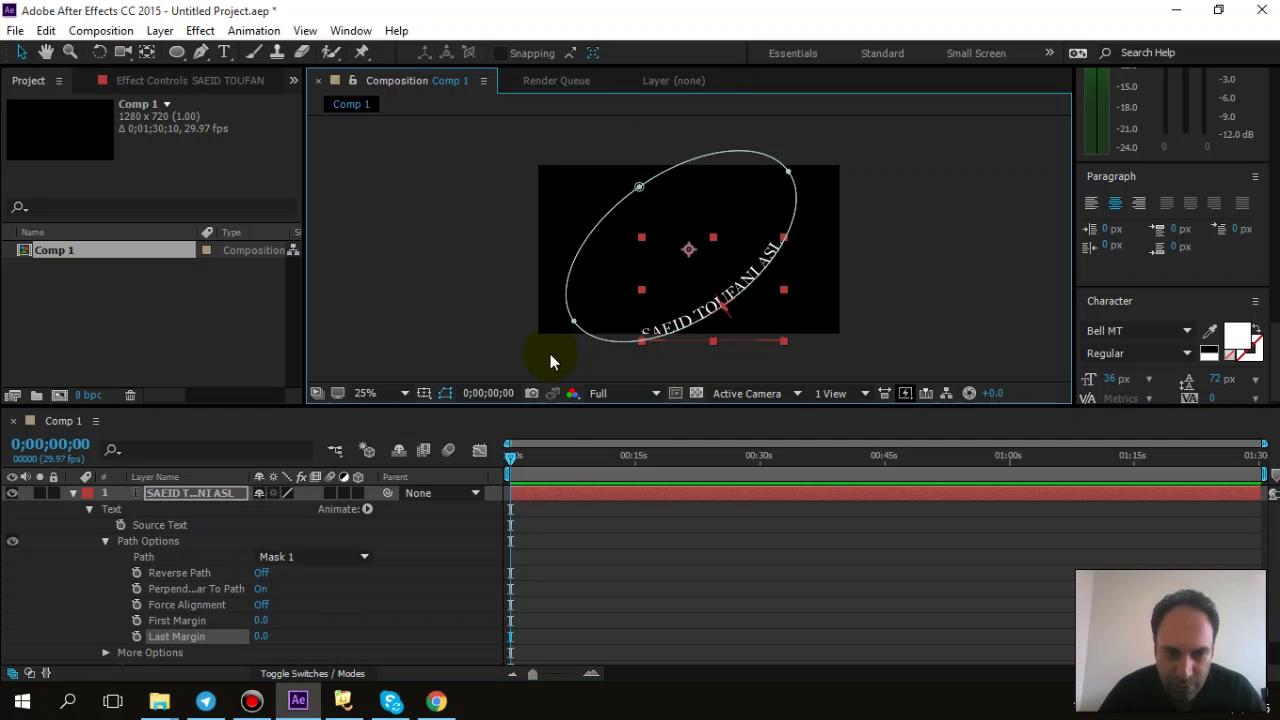
Turn on Force Alignment for the path text and raise First Margin to 994
click(180, 621)
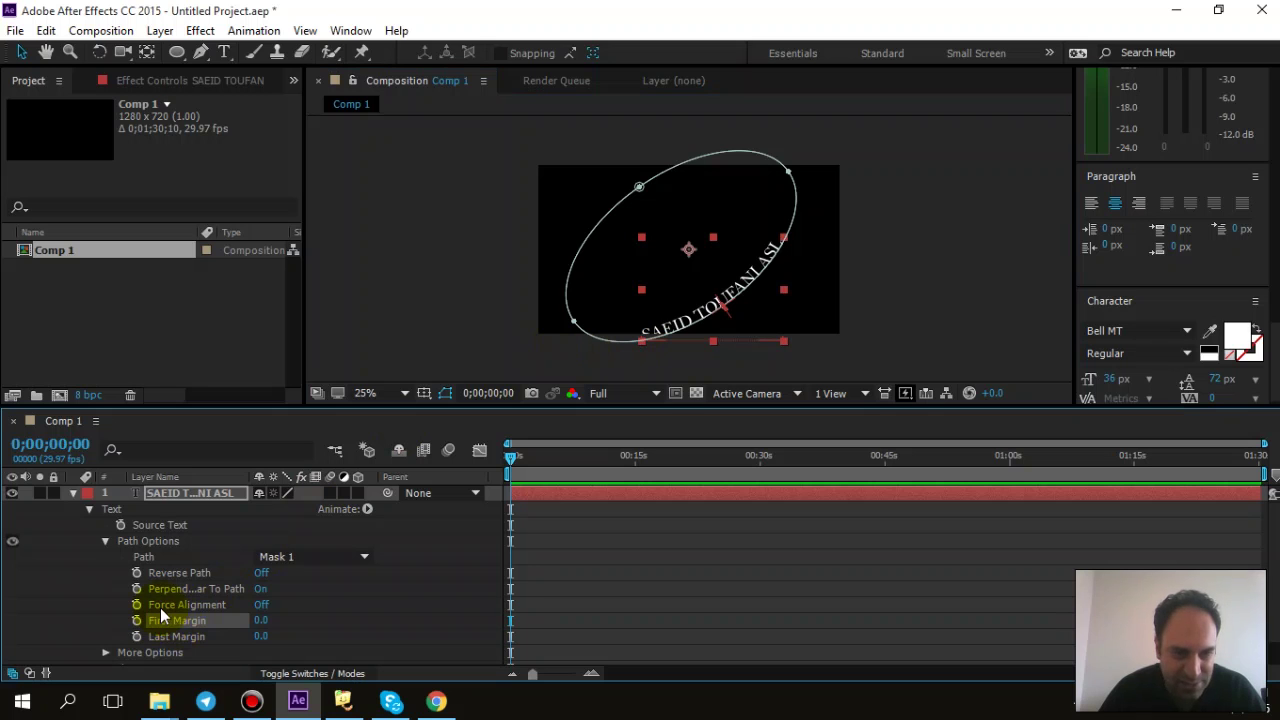
click(160, 606)
click(260, 606)
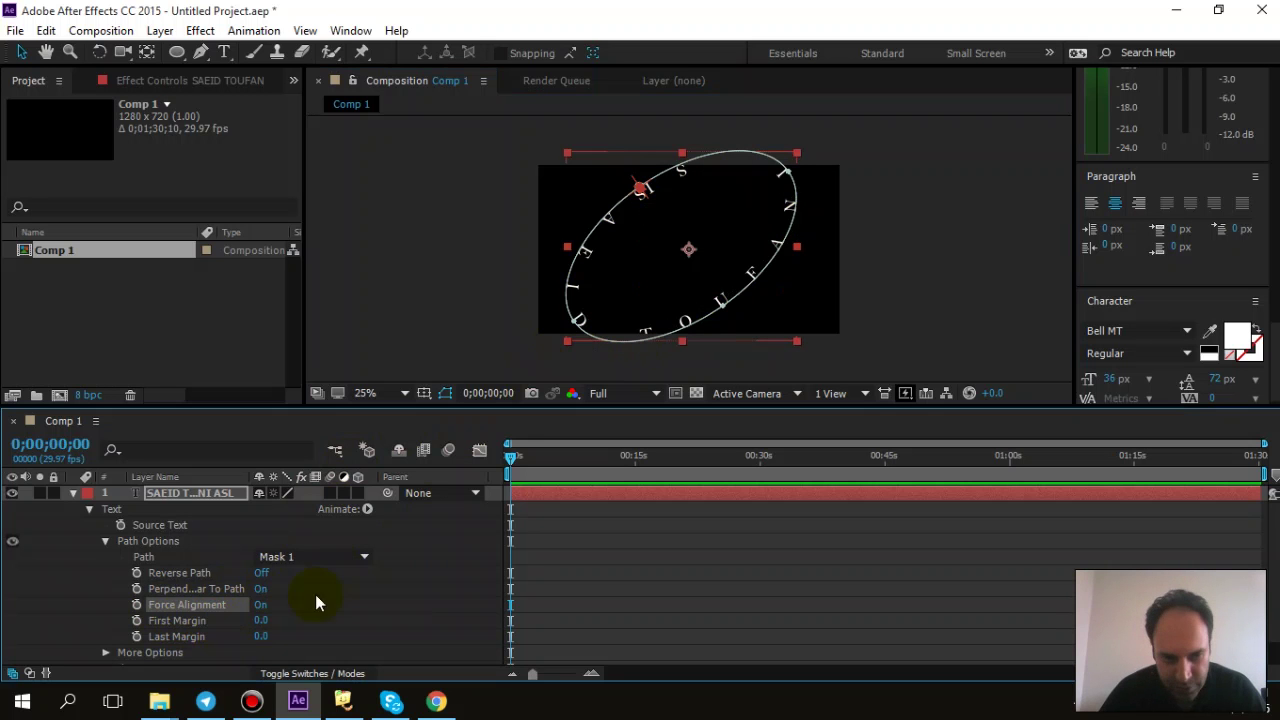
drag(260, 620, 960, 388)
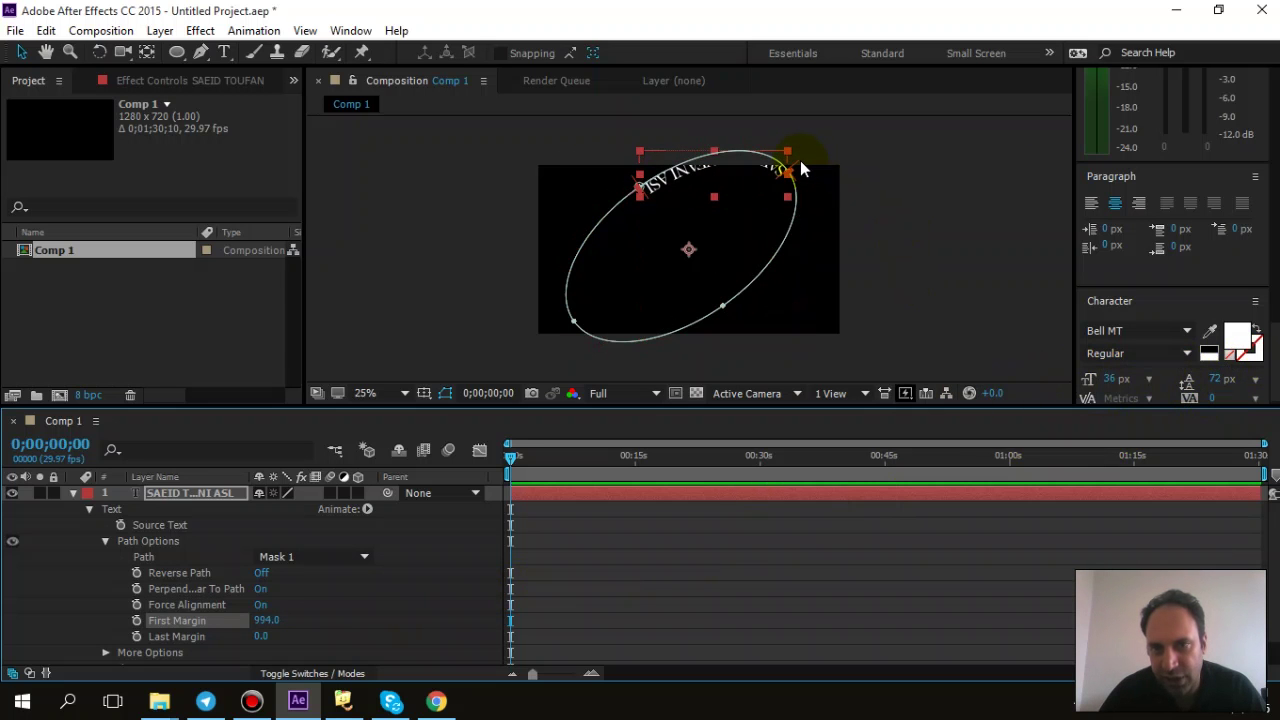
Try to move the text's start along the ellipse directly in the composition view
click(799, 160)
click(786, 172)
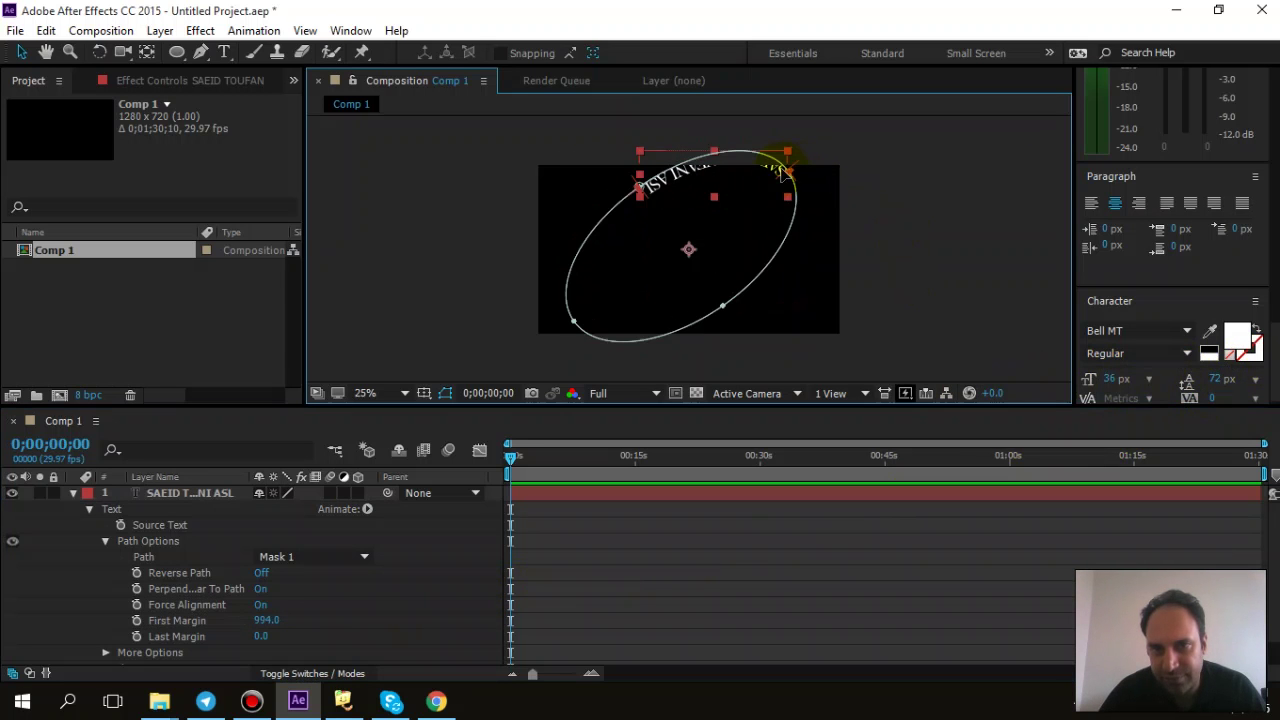
click(796, 170)
click(794, 162)
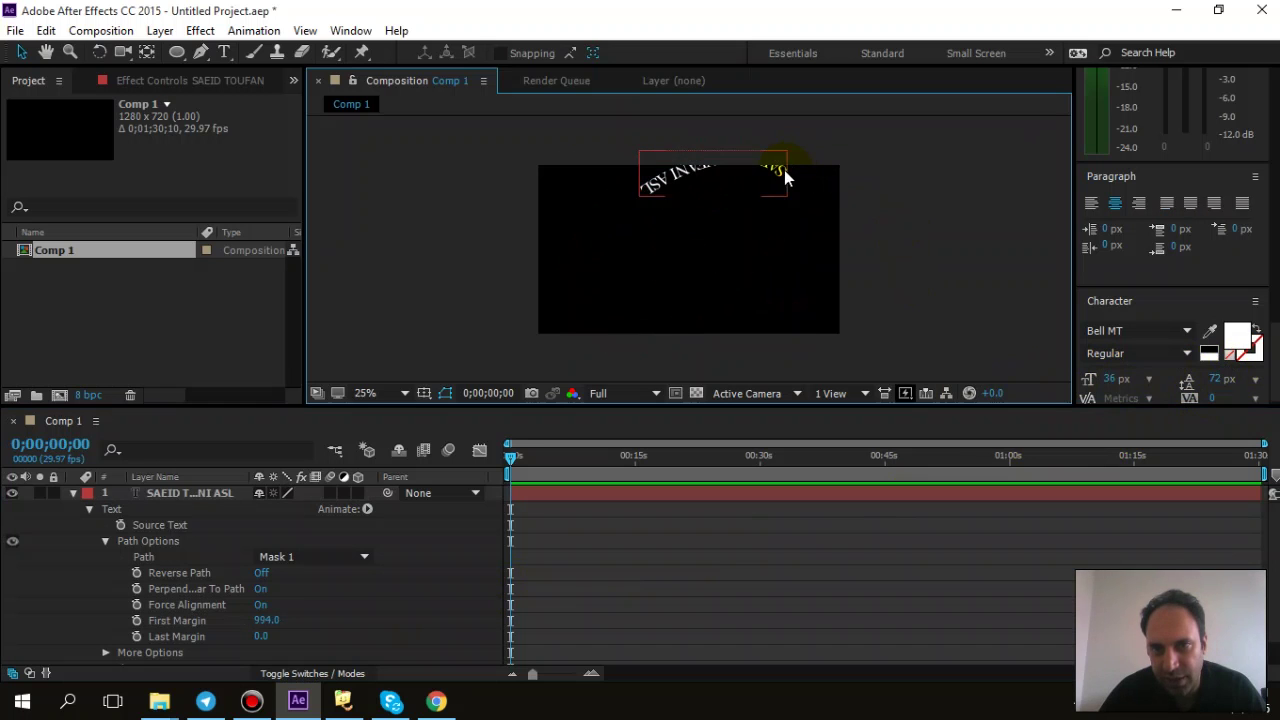
click(784, 170)
click(793, 171)
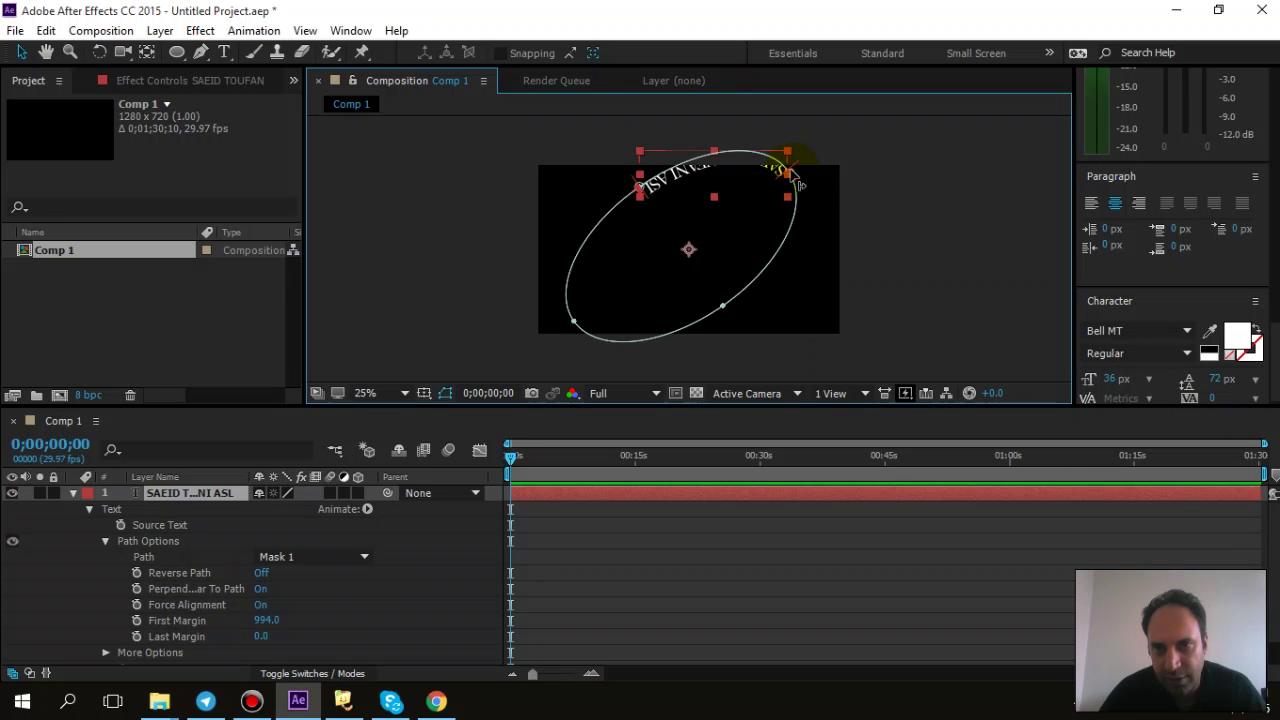
drag(797, 185, 664, 185)
Turn off Force Alignment for the path text and adjust First Margin to 1251
click(262, 596)
click(260, 605)
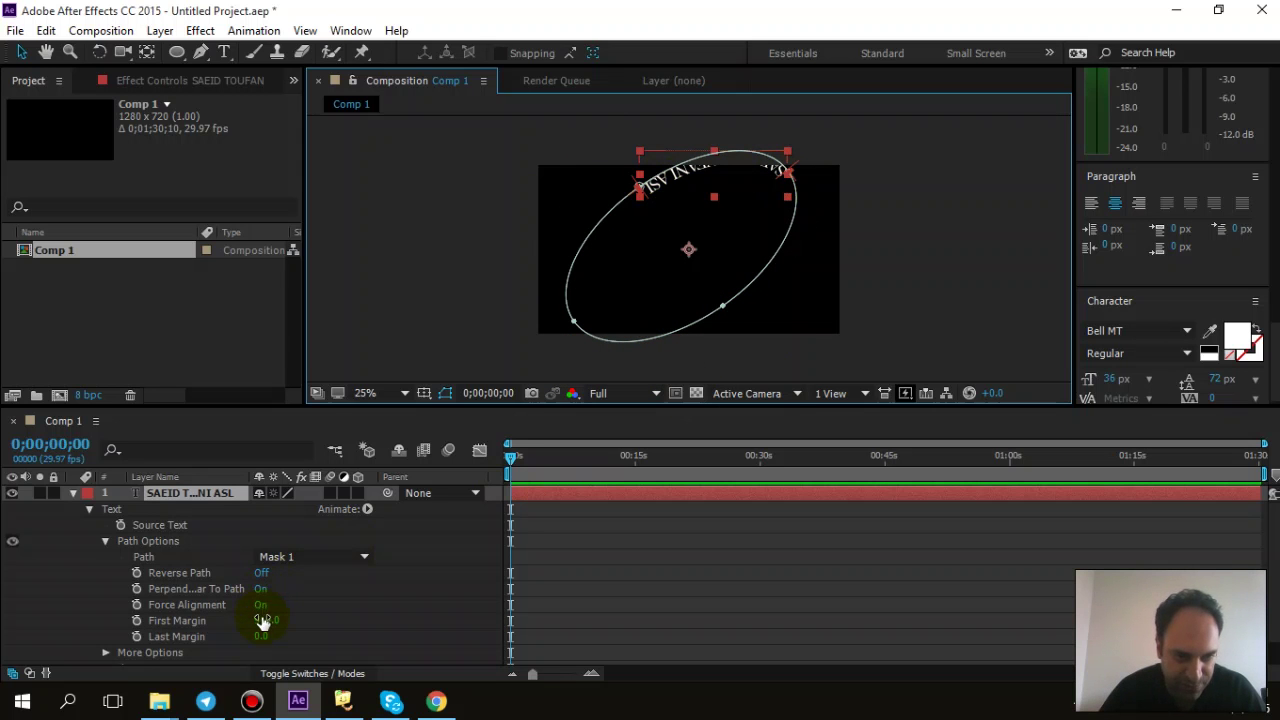
drag(277, 618, 171, 491)
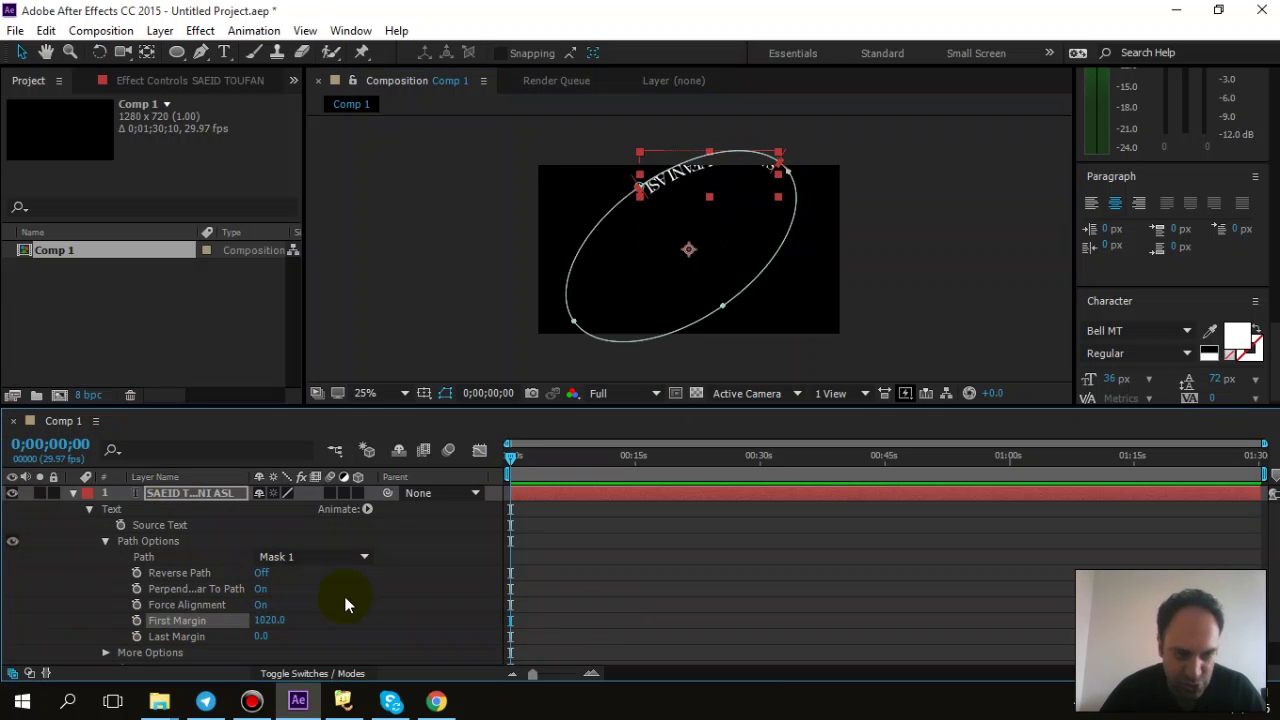
click(261, 606)
drag(268, 622, 235, 392)
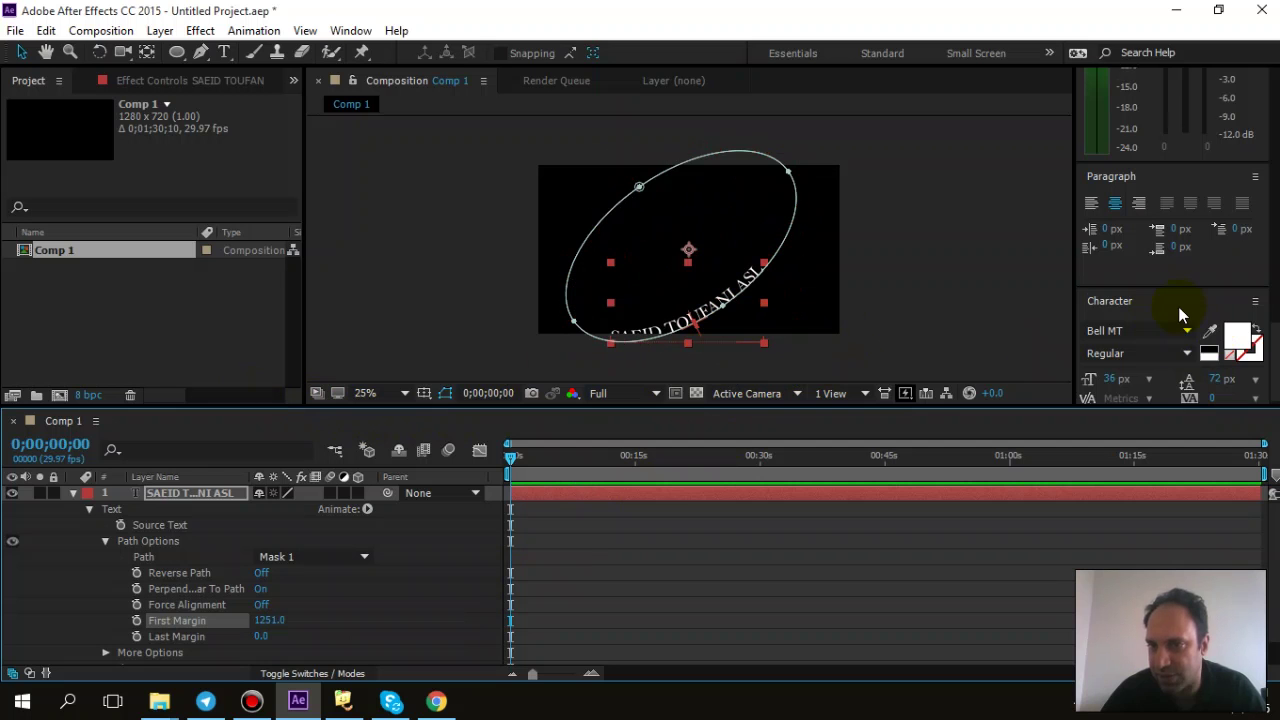
Turn on Reverse Path to flip the text to the outer side of the ellipse
scroll(1178, 306, down, 1)
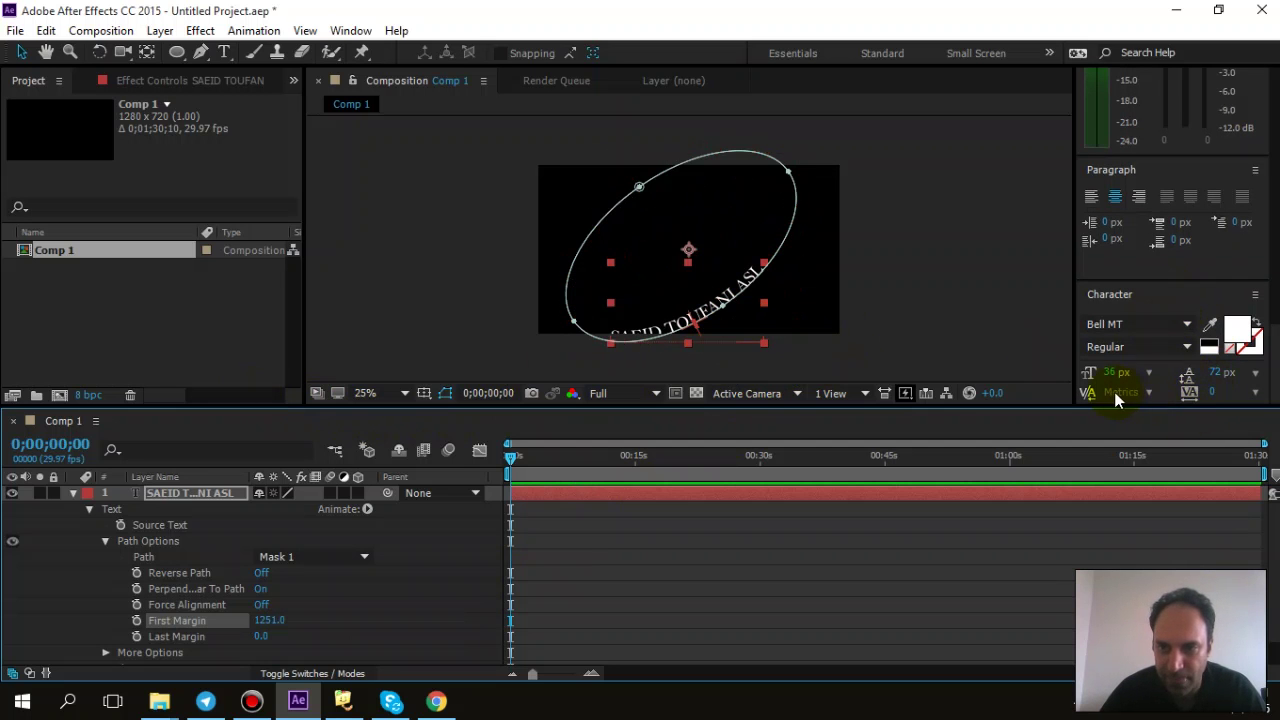
click(260, 574)
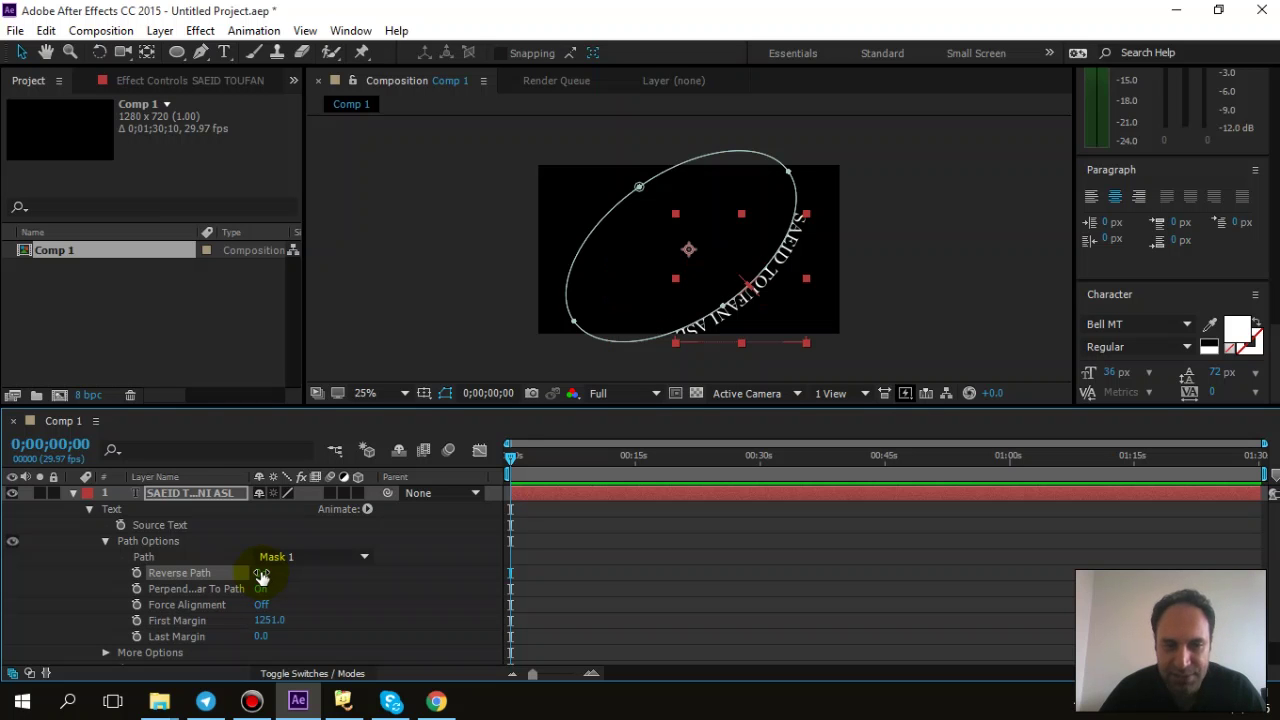
Toggle Reverse Path off and back on to compare the text on both sides of the ellipse
click(260, 573)
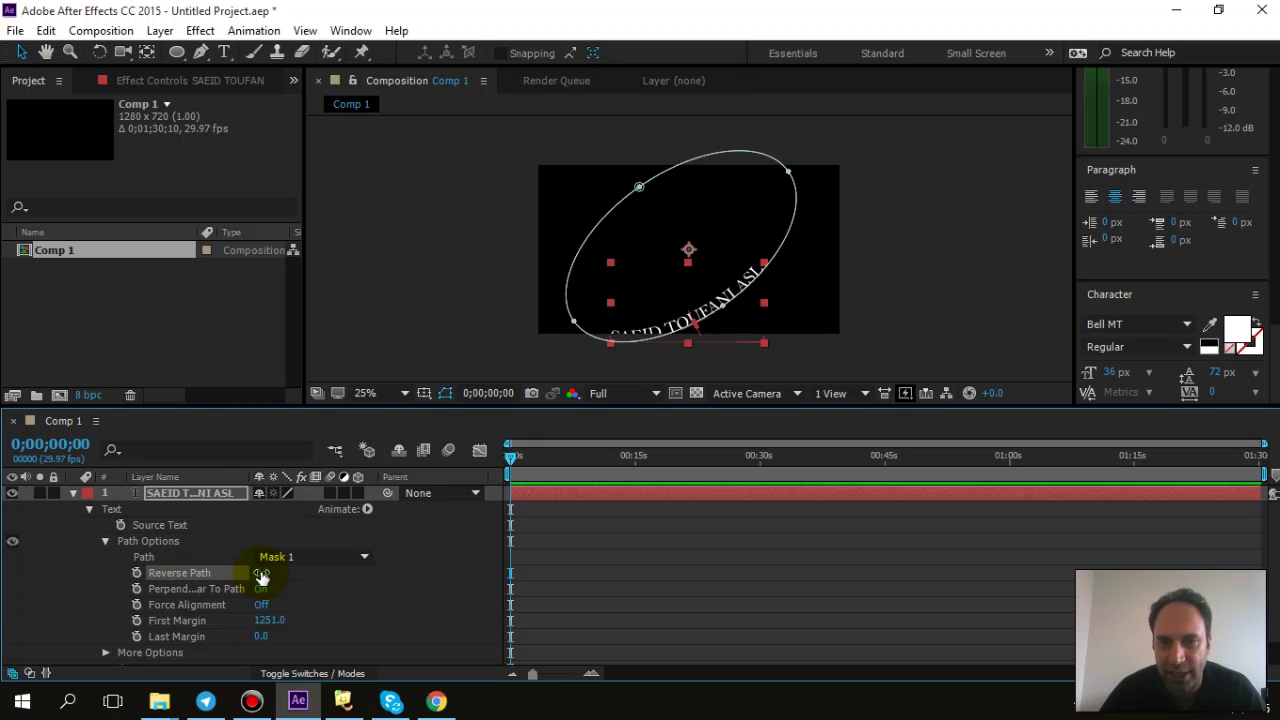
click(260, 574)
click(260, 574)
click(260, 574)
Turn off Perpendicular To Path and examine the orientation of the letters along the ellipse up close
click(260, 589)
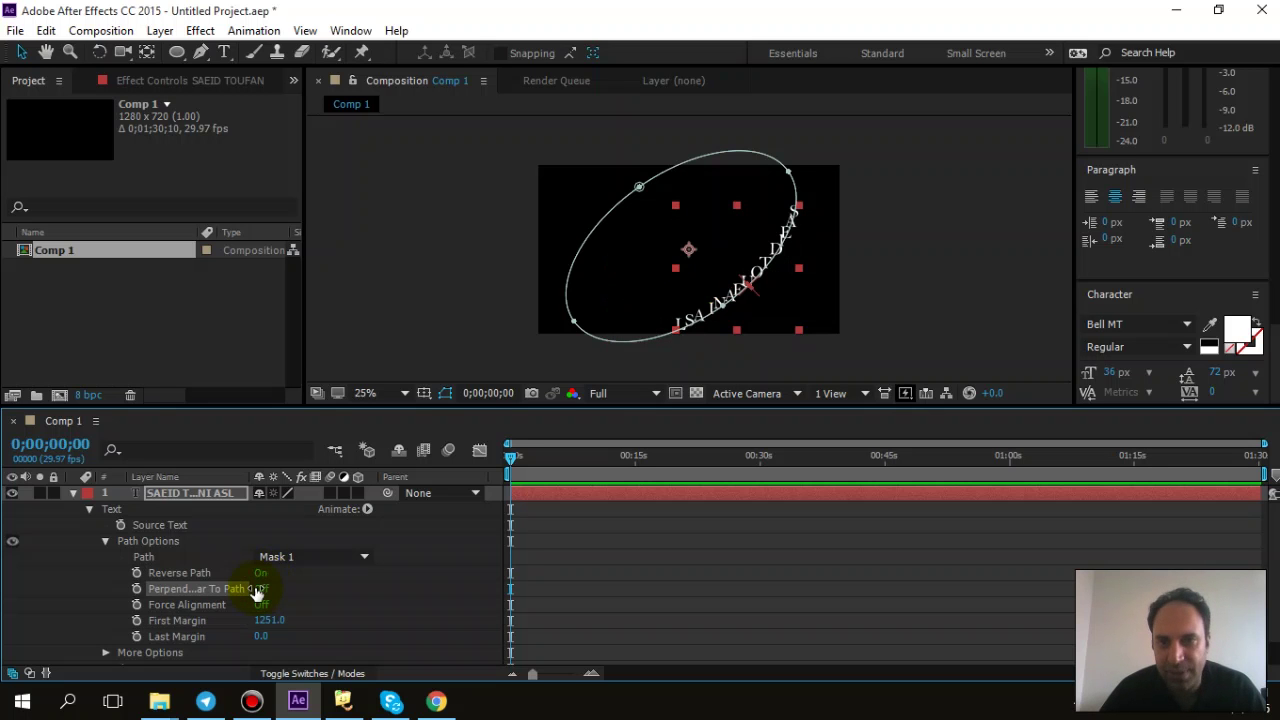
key(period)
key(period)
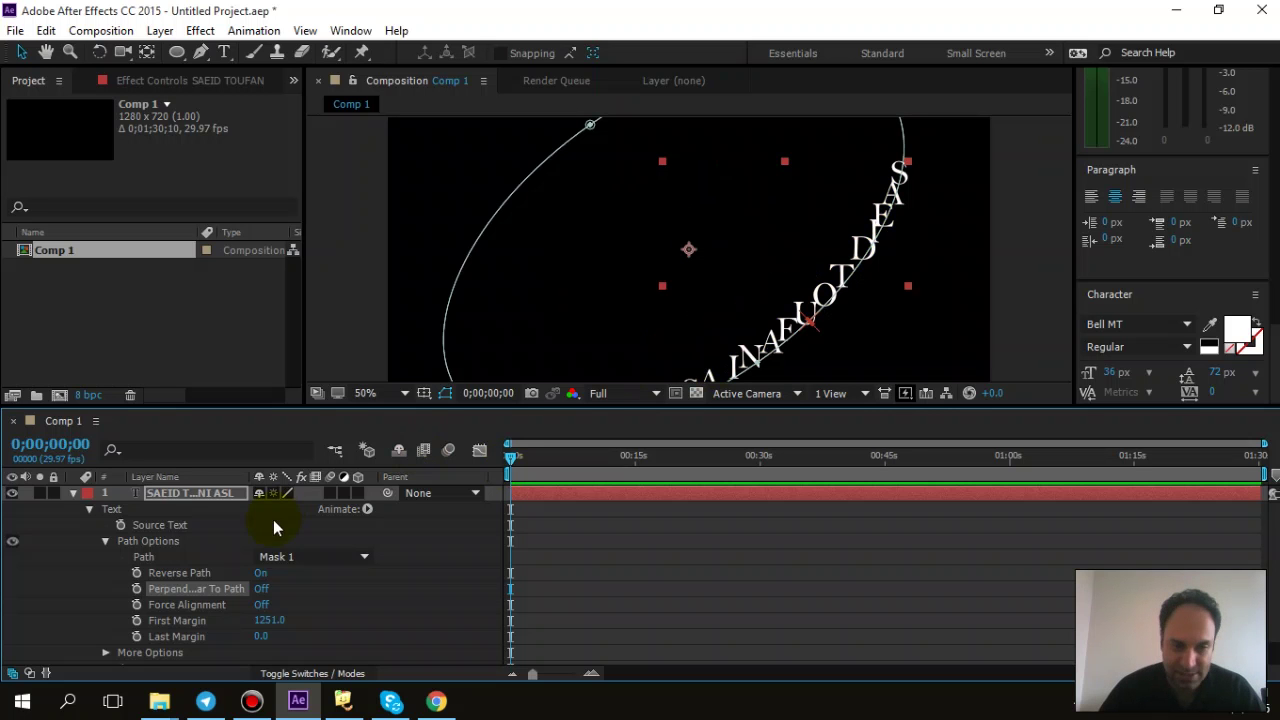
scroll(277, 523, down, 1)
scroll(368, 458, up, 1)
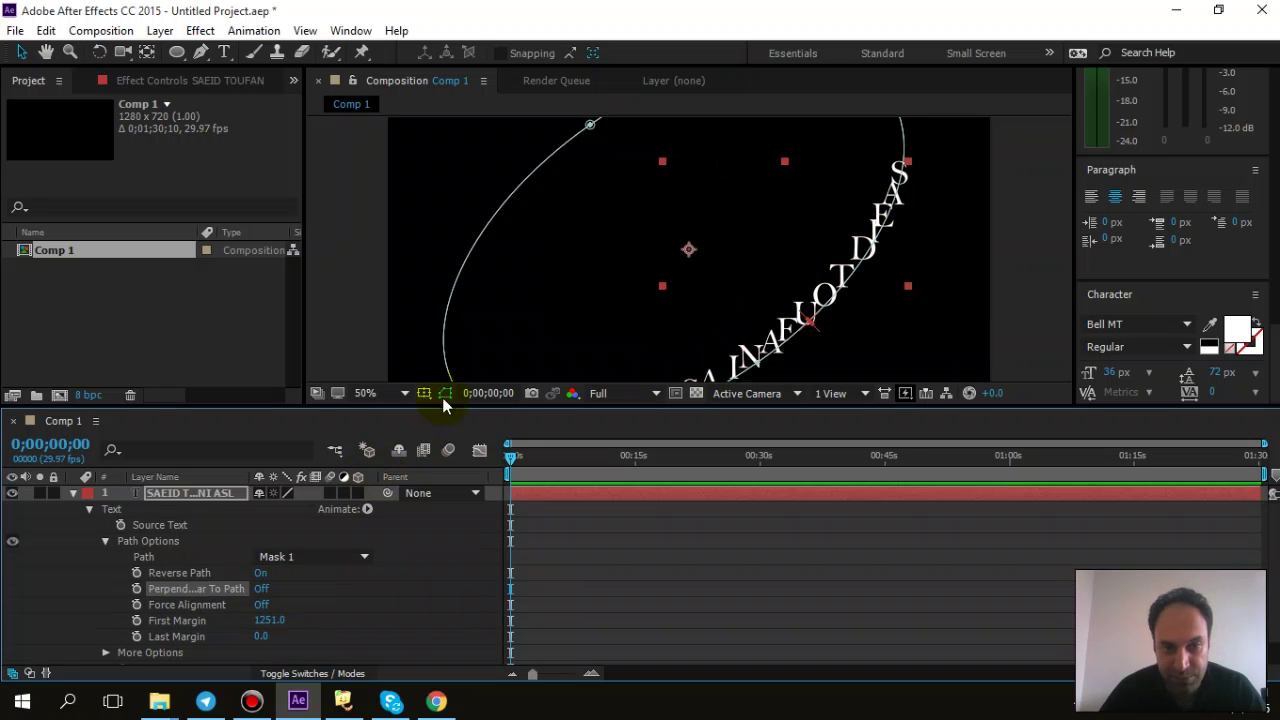
key(comma)
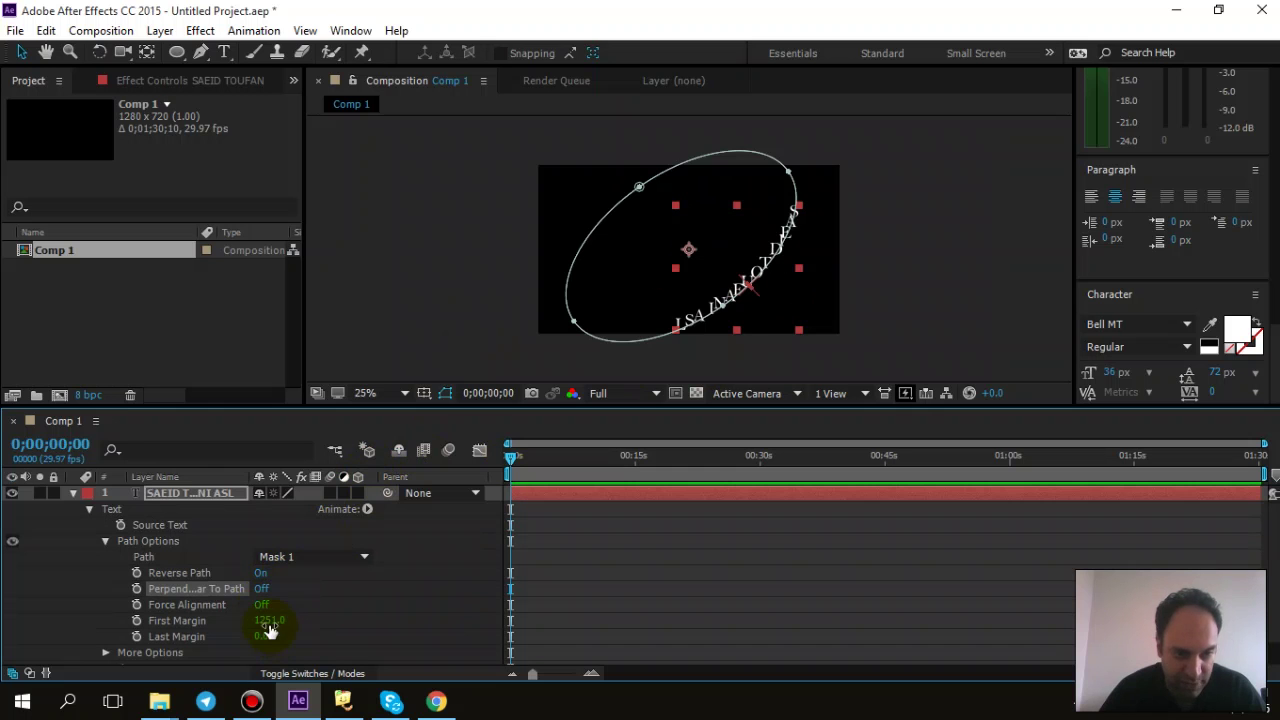
Set First Margin to 1381 and turn on both Perpendicular To Path and Force Alignment for the path text
drag(266, 626, 384, 619)
click(261, 589)
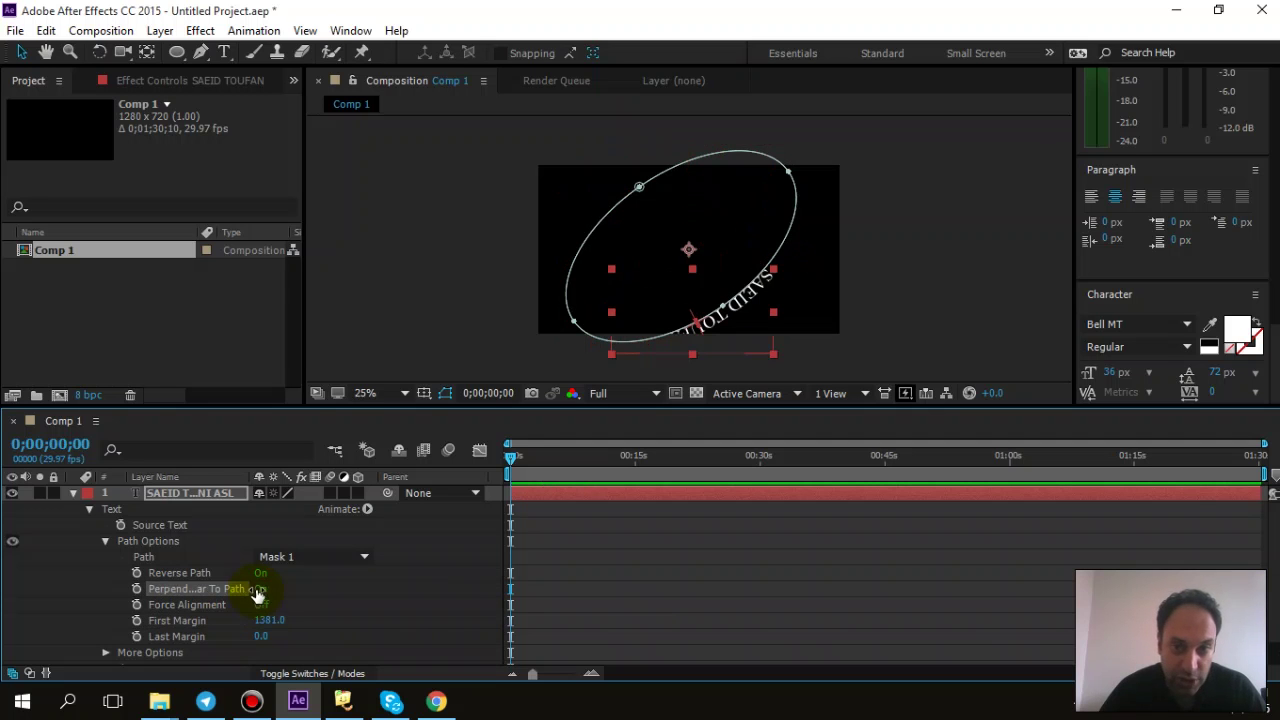
click(261, 605)
click(261, 589)
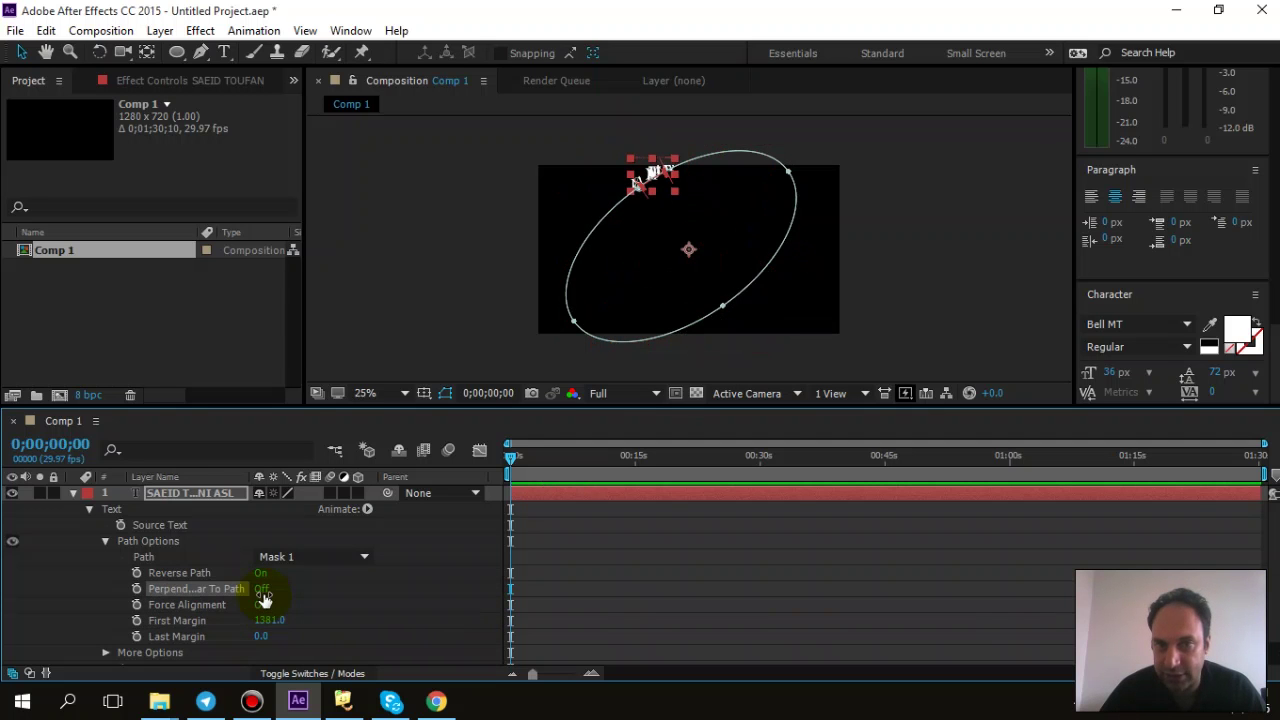
click(261, 589)
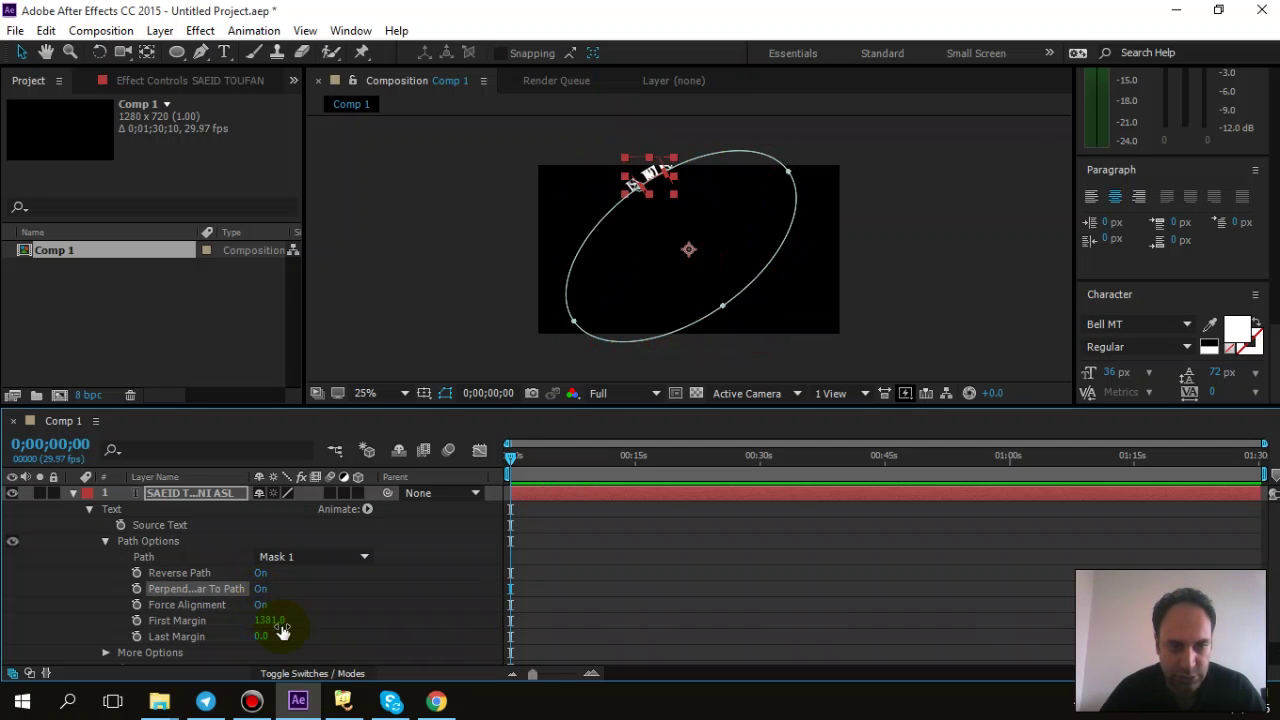
Turn off Reverse Path and Force Alignment for the path text and set First Margin to 2158
click(261, 573)
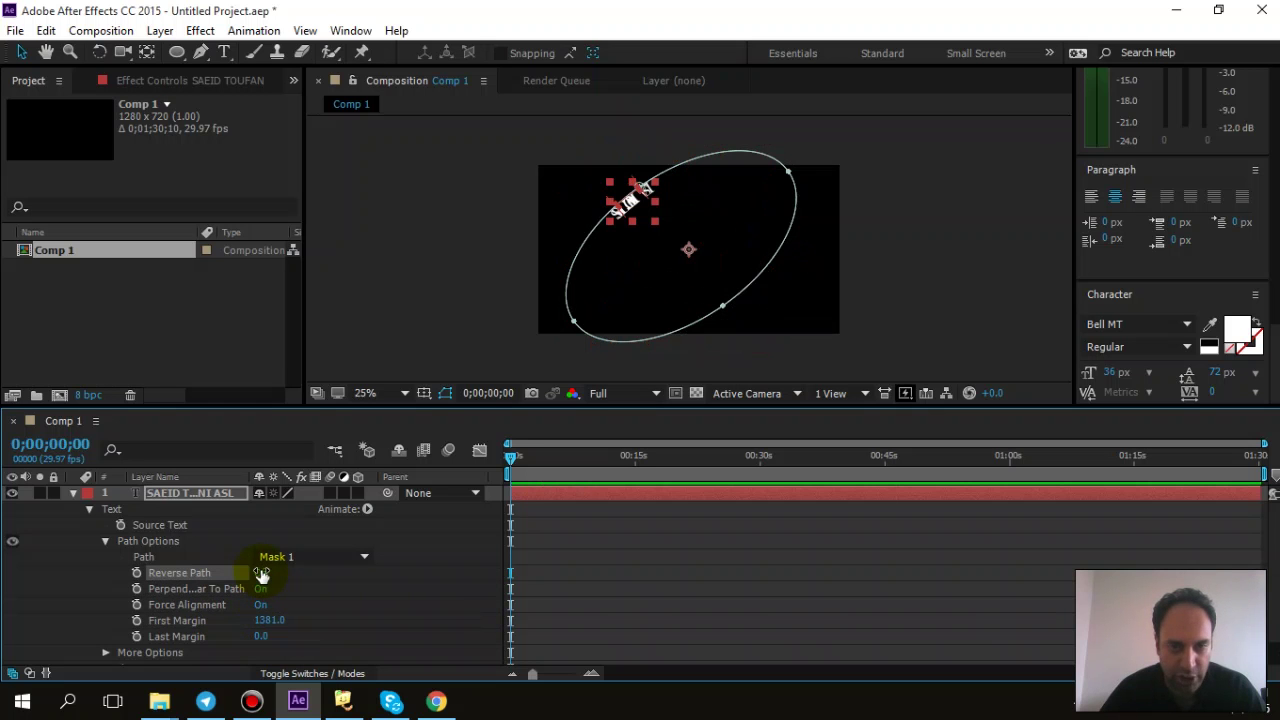
mouse_move(271, 621)
mouse_down()
mouse_move(586, 603)
mouse_move(1103, 523)
mouse_move(1257, 474)
mouse_move(1265, 440)
mouse_move(1128, 500)
mouse_move(257, 612)
mouse_up()
click(258, 606)
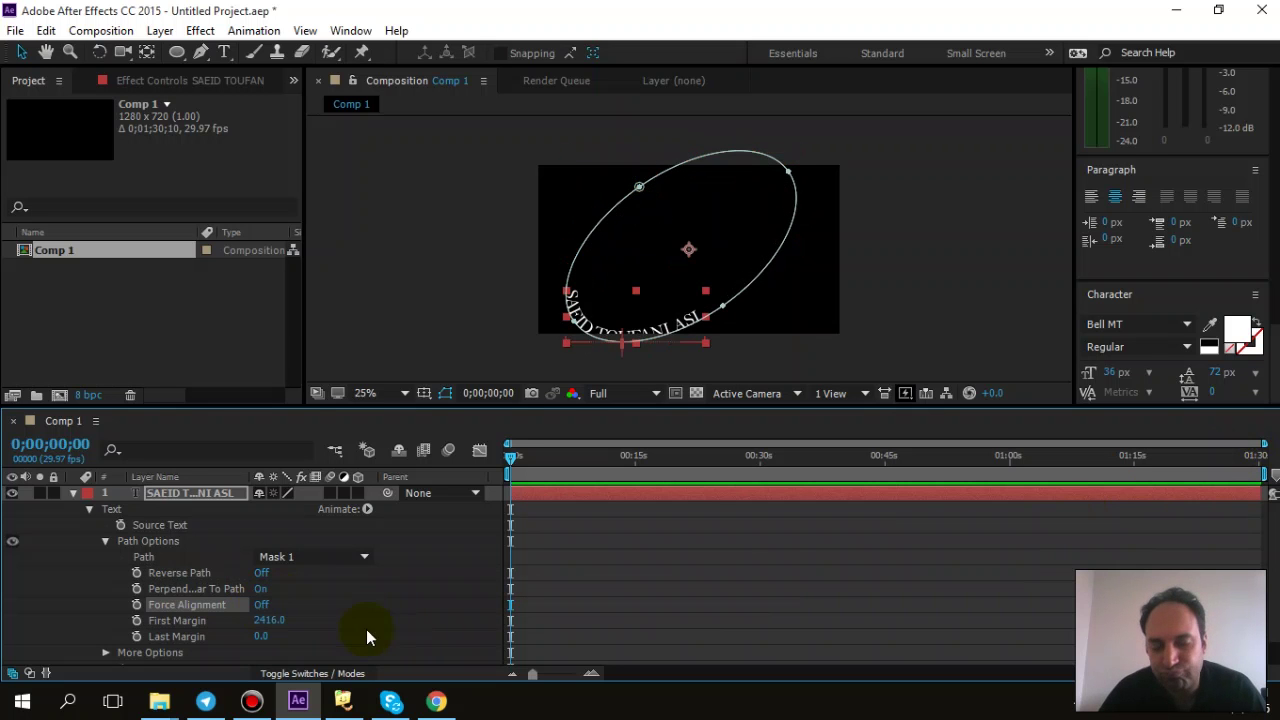
drag(268, 621, 14, 391)
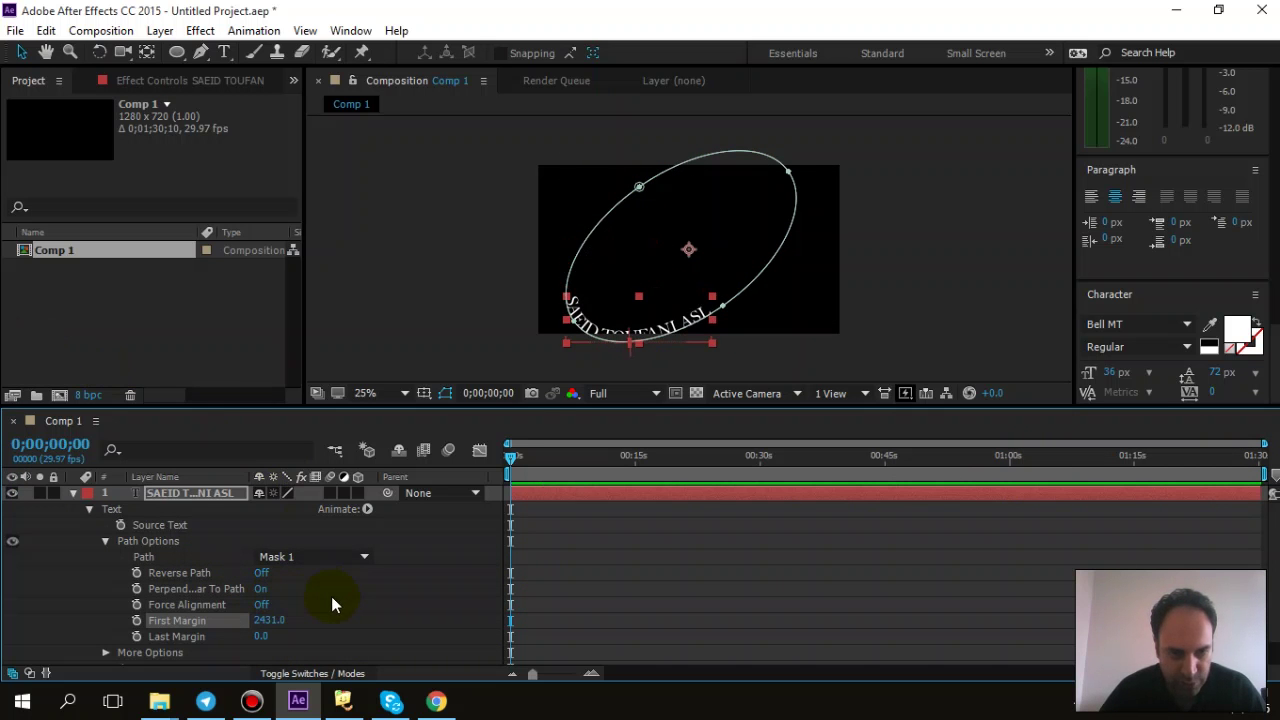
drag(269, 620, 52, 610)
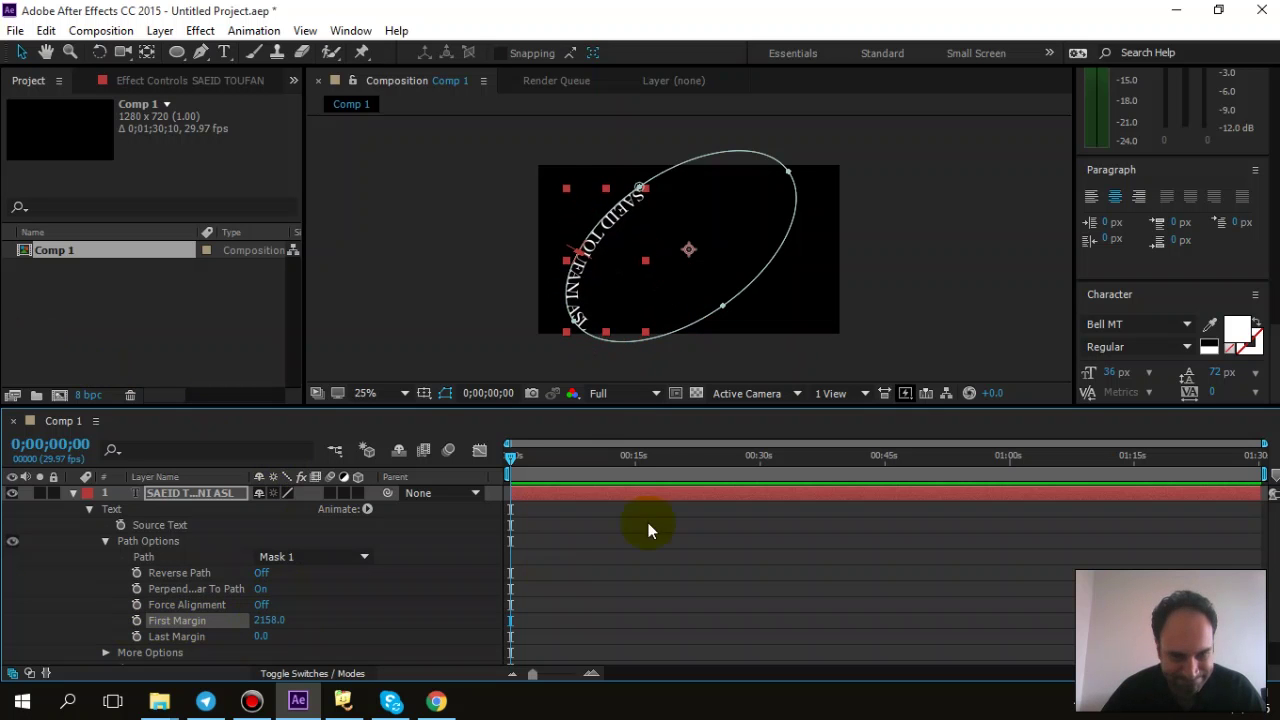
Animate First Margin with keyframes of 2158 at 0;00;00;00 and 3412 at 0;00;10;19
drag(551, 459, 508, 459)
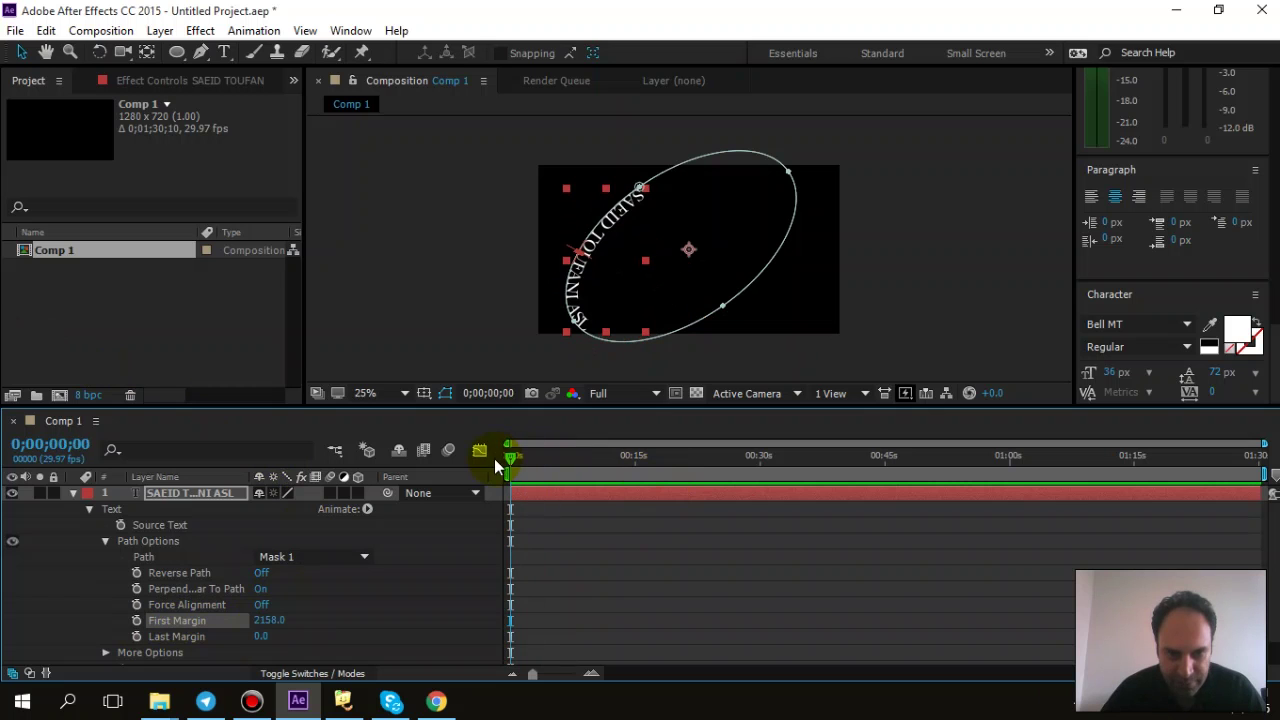
click(136, 621)
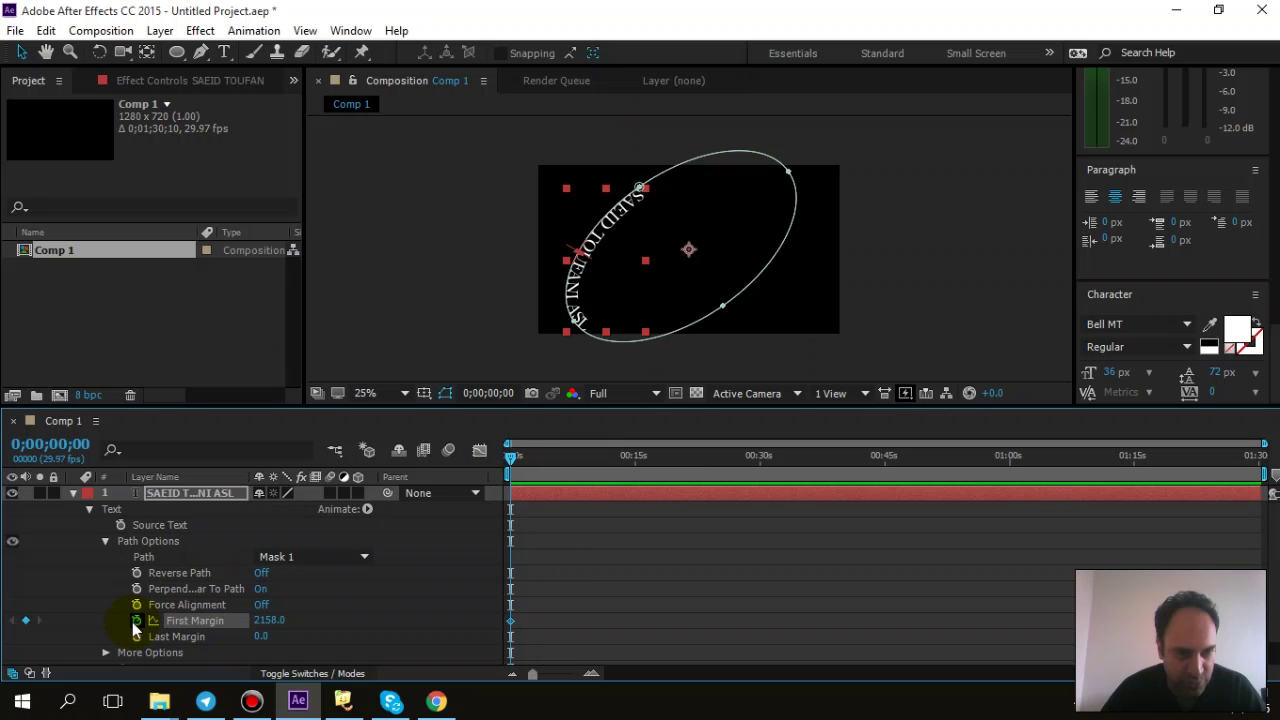
mouse_move(516, 459)
mouse_down()
mouse_move(636, 474)
mouse_move(589, 485)
mouse_up()
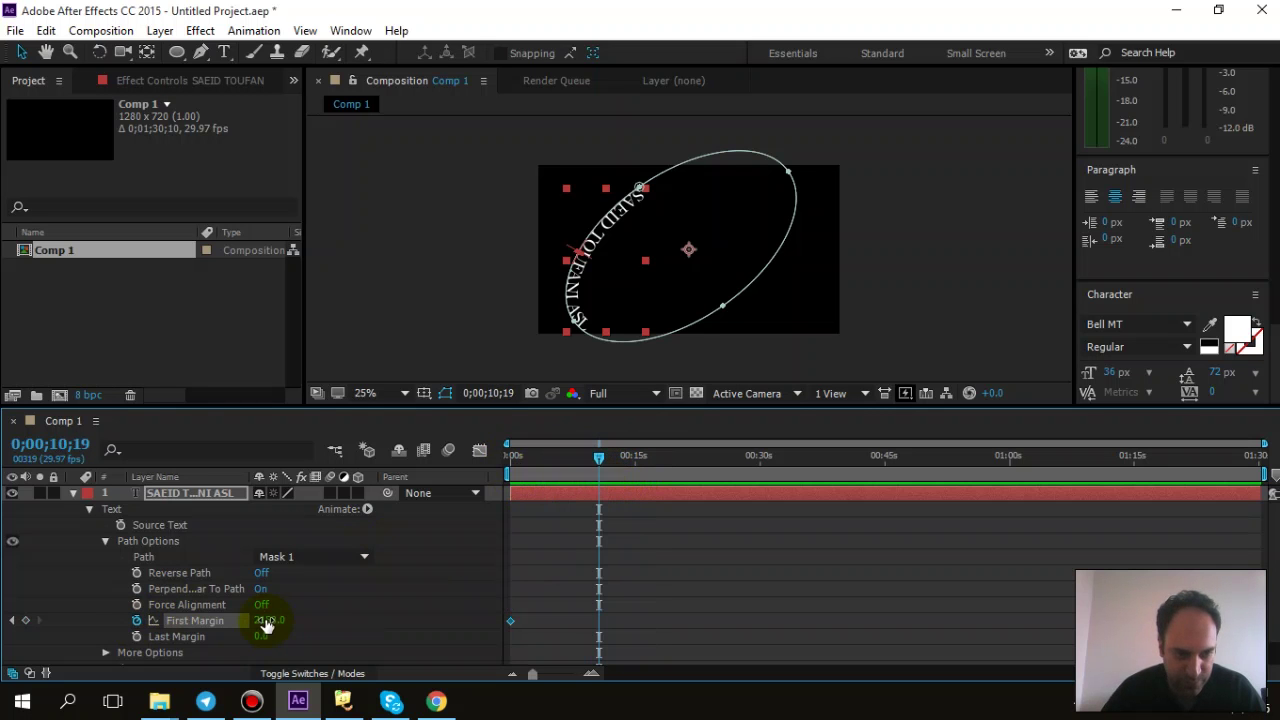
drag(272, 620, 1240, 418)
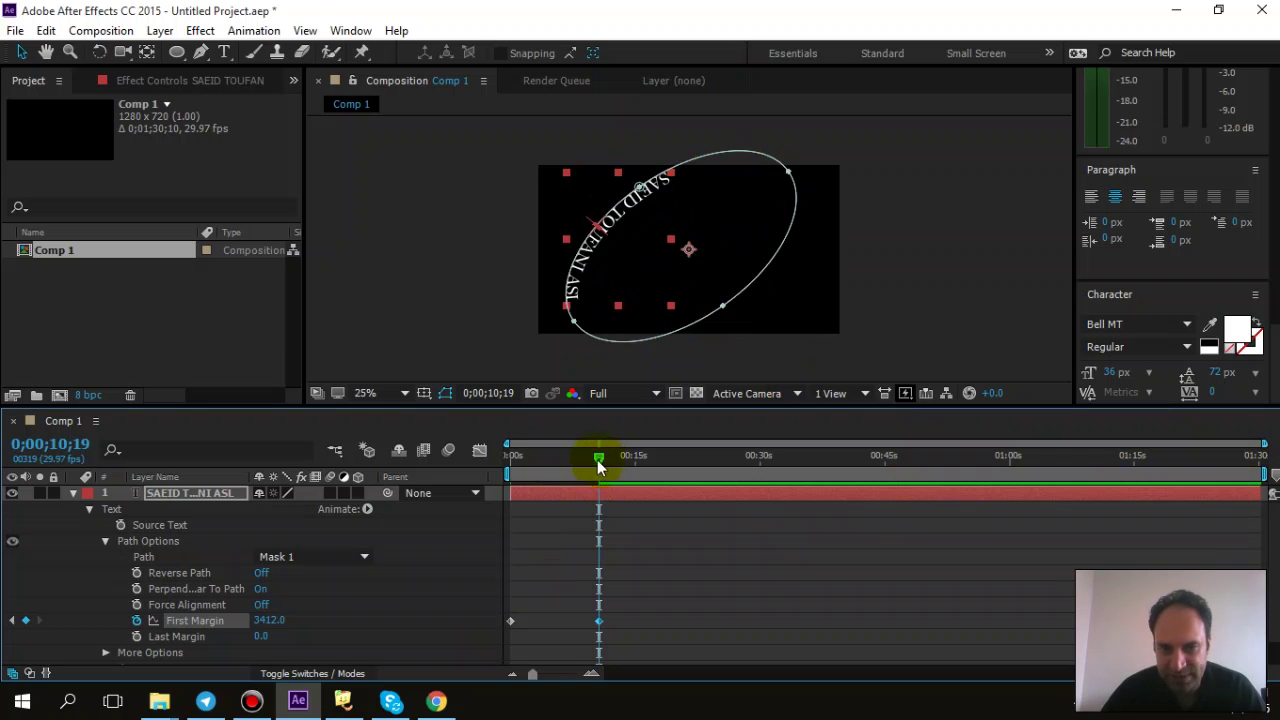
Preview the text moving along the ellipse from the first frame in an enlarged composition view at 50% magnification
drag(601, 460, 408, 469)
click(374, 326)
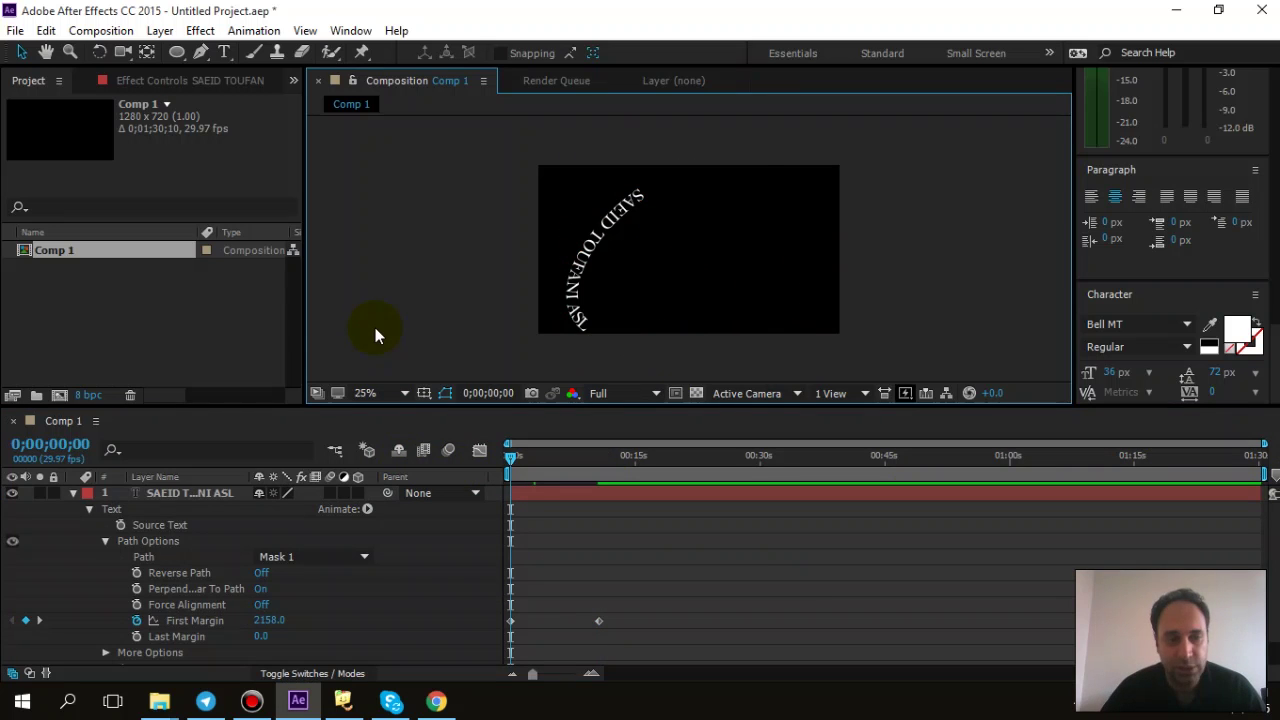
key(grave)
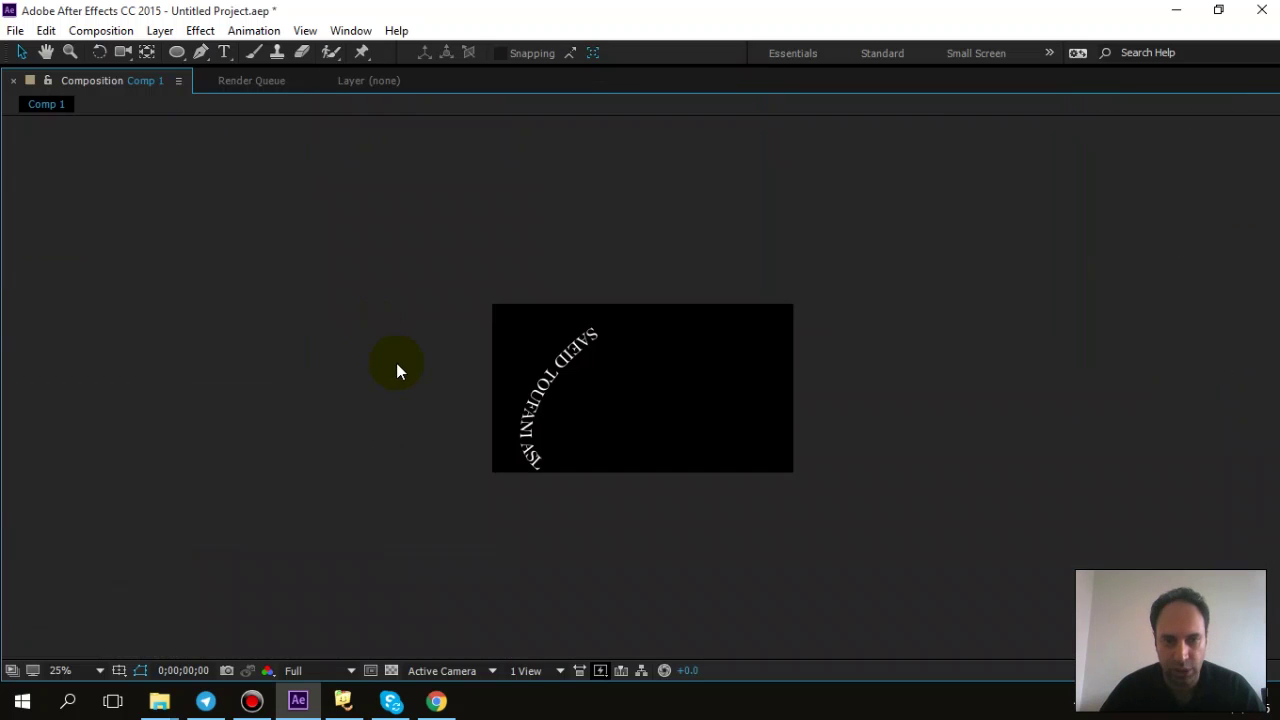
key(period)
key(period)
key(comma)
key(comma)
key(space)
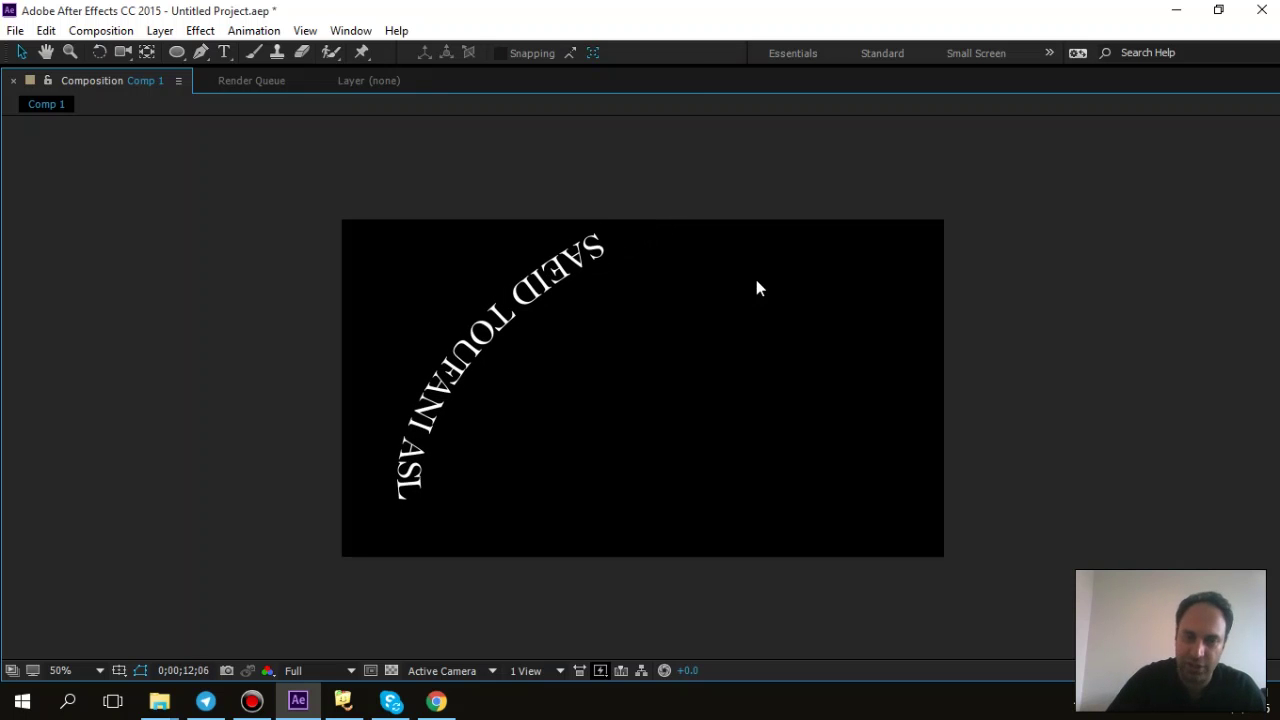
key(space)
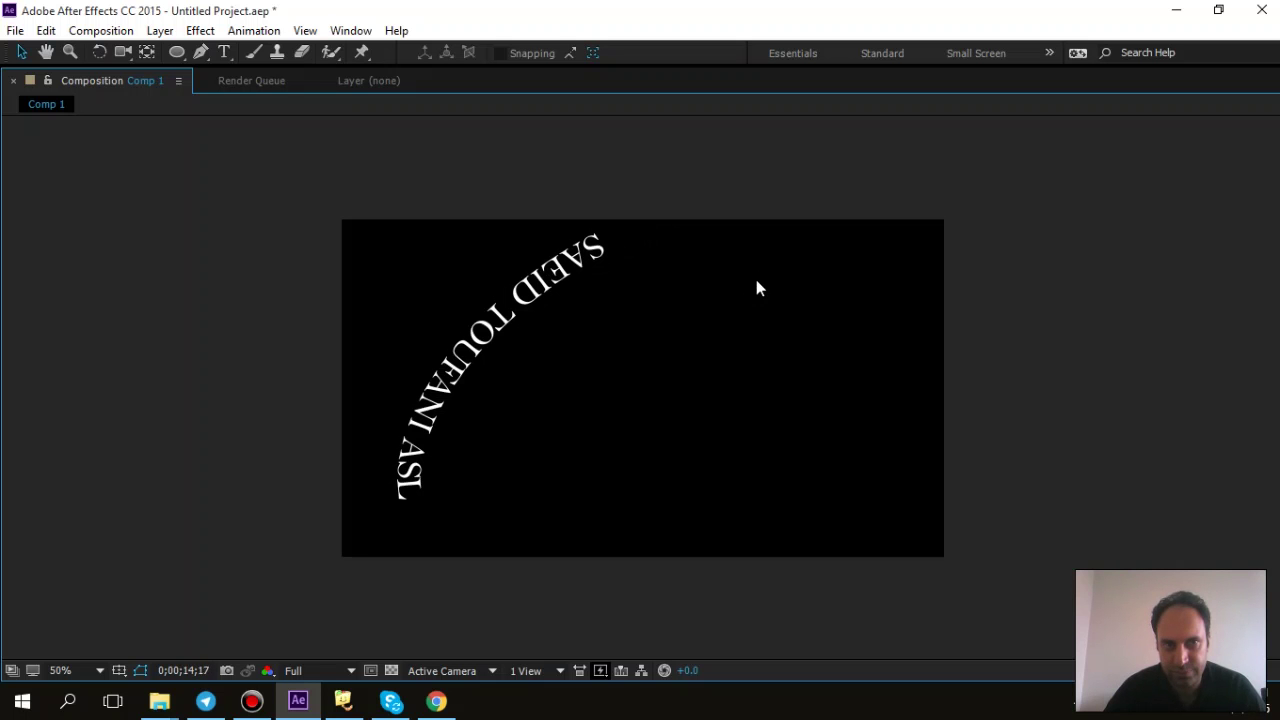
Return to 0;00;00;00 and replay the path text animation in the enlarged composition view
key(grave)
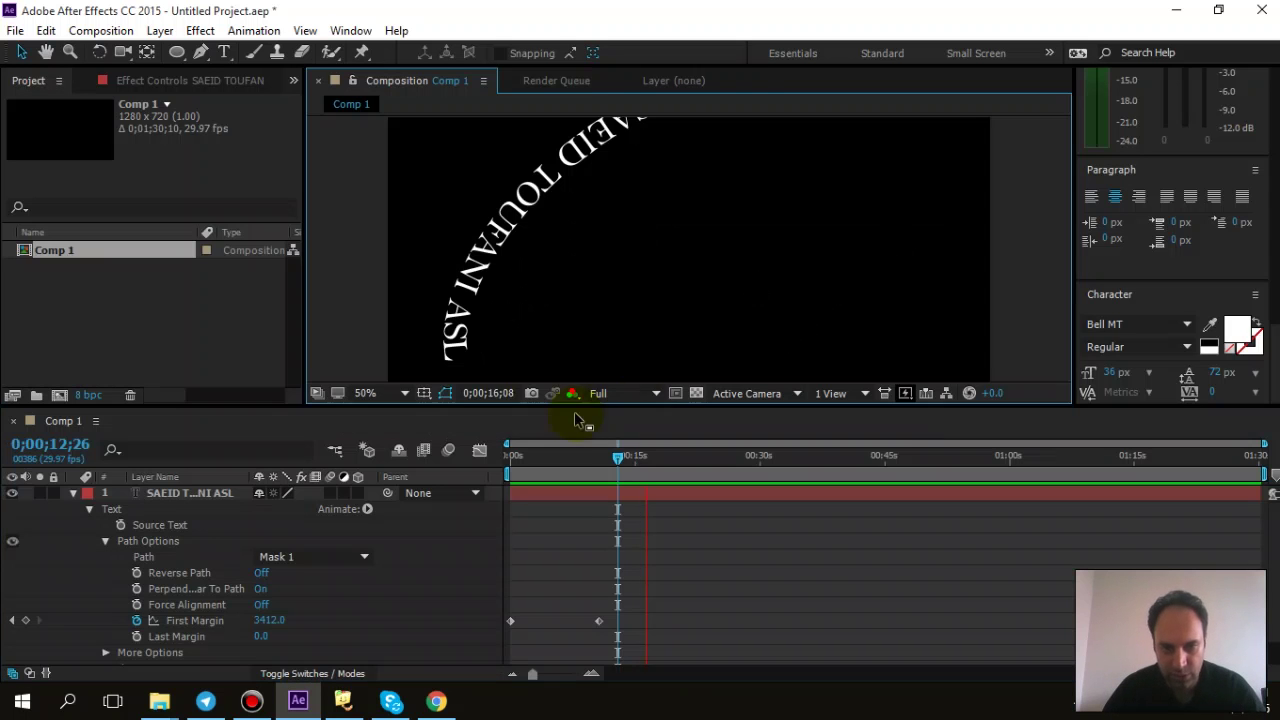
drag(644, 465, 433, 477)
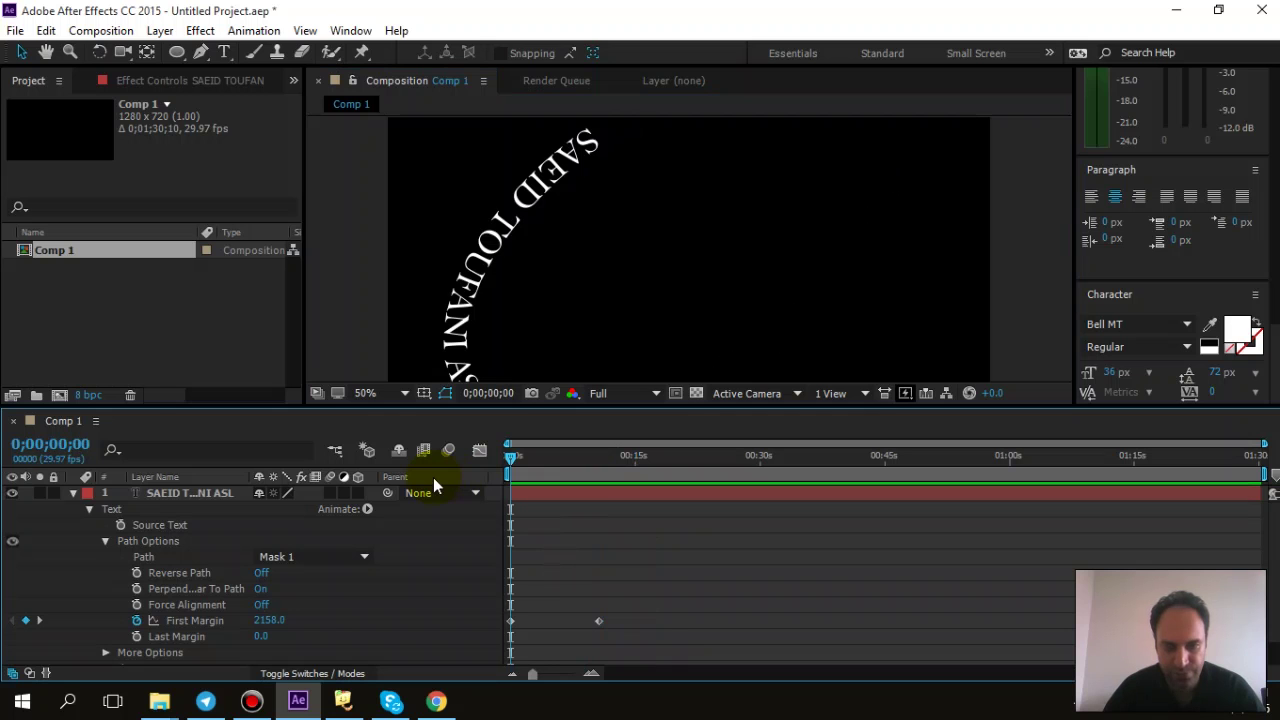
key(space)
key(grave)
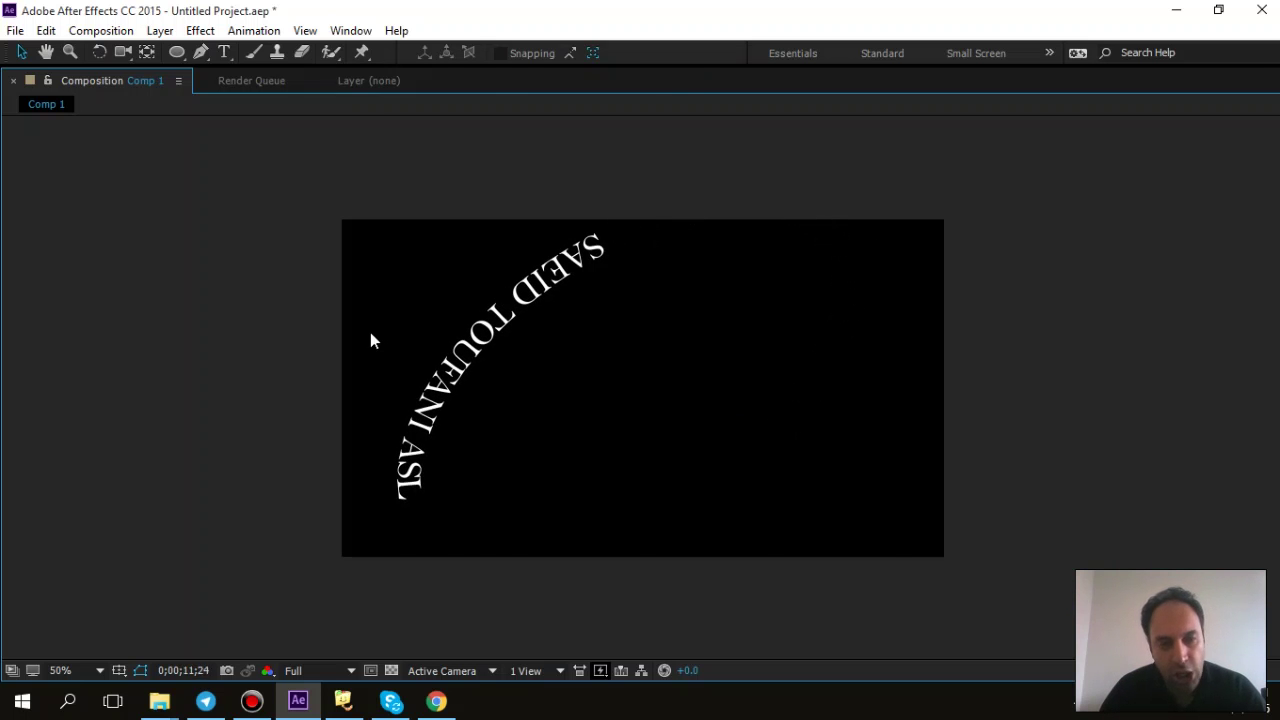
key(grave)
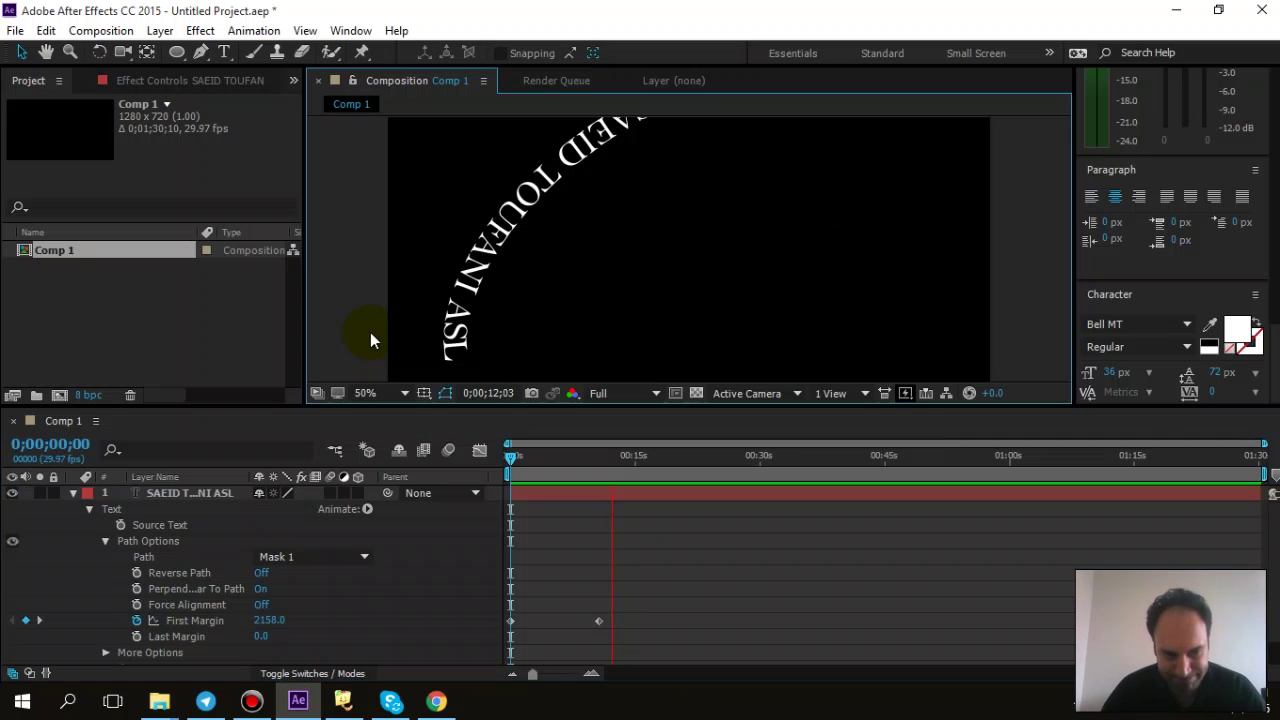
Enable Per-character 3D for the text layer and stop the preview at the first frame
click(87, 509)
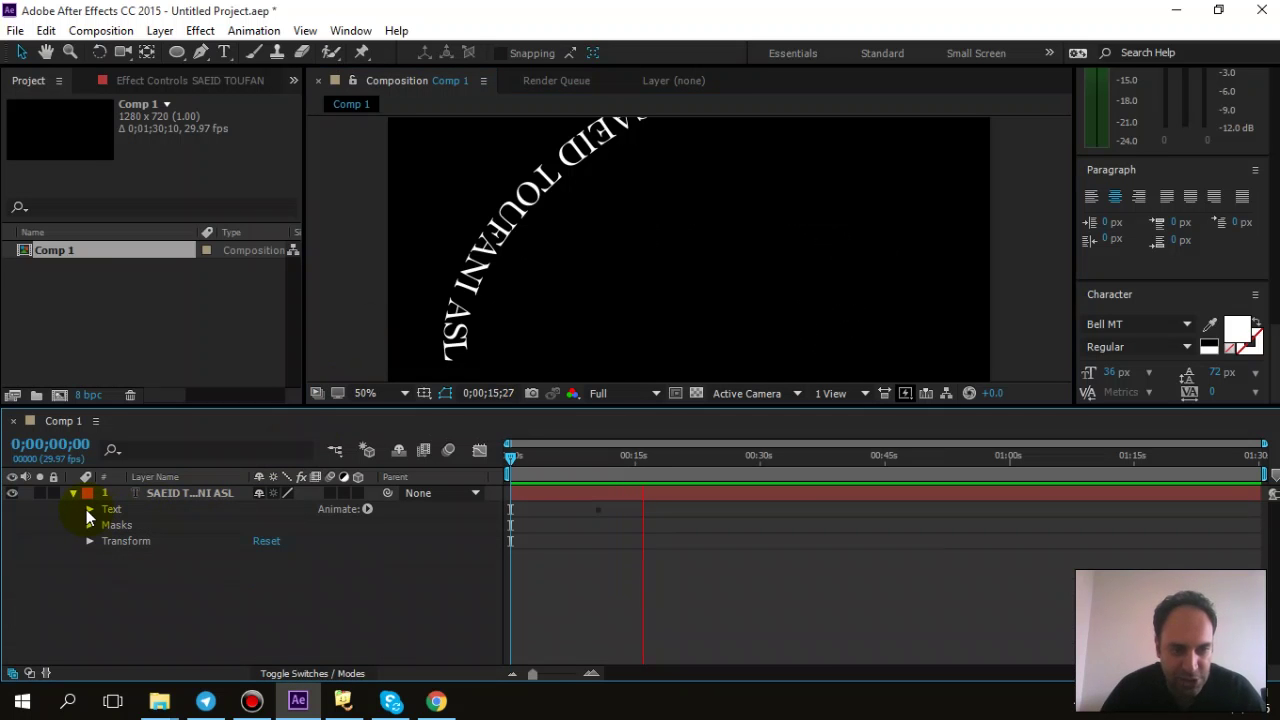
scroll(535, 305, down, 2)
click(367, 509)
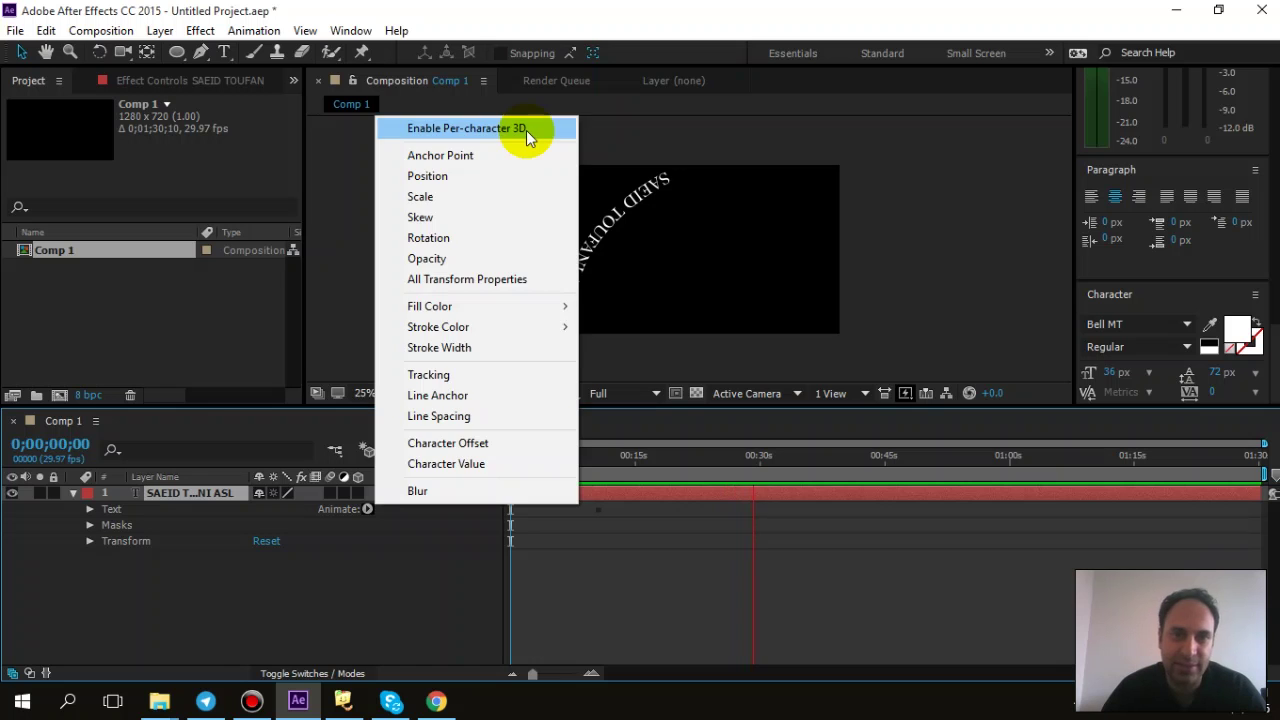
click(526, 130)
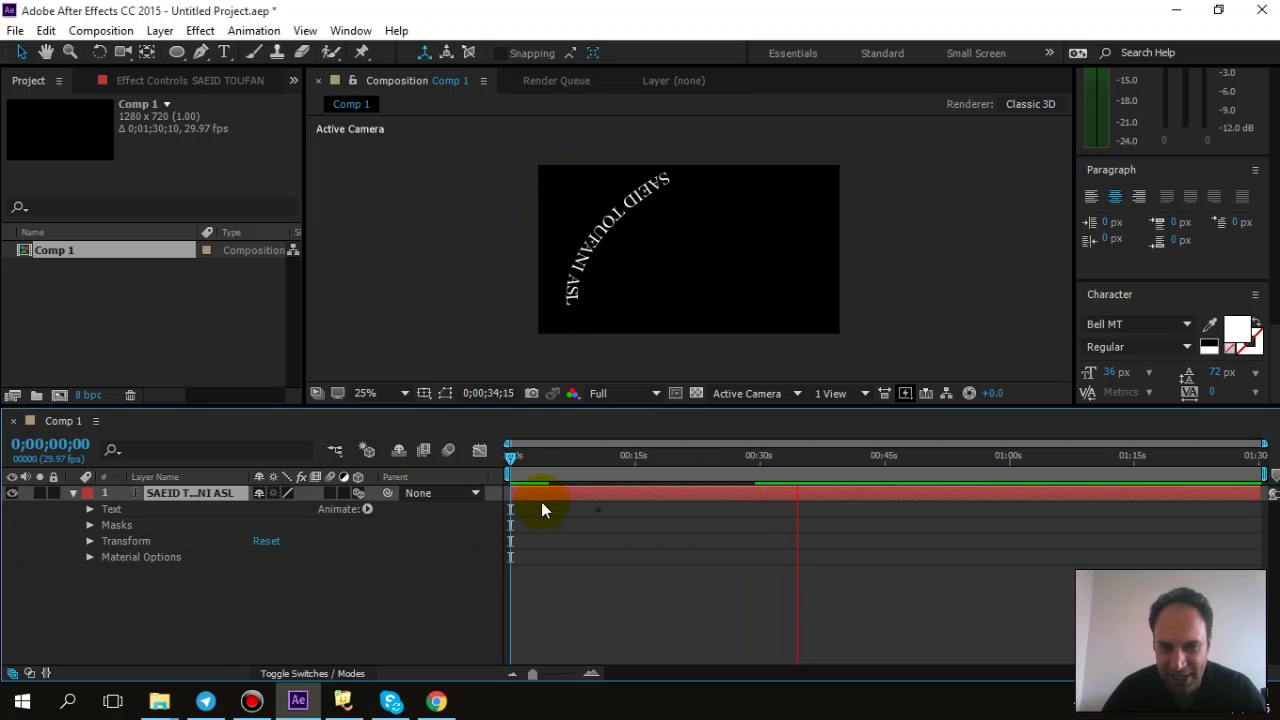
click(511, 454)
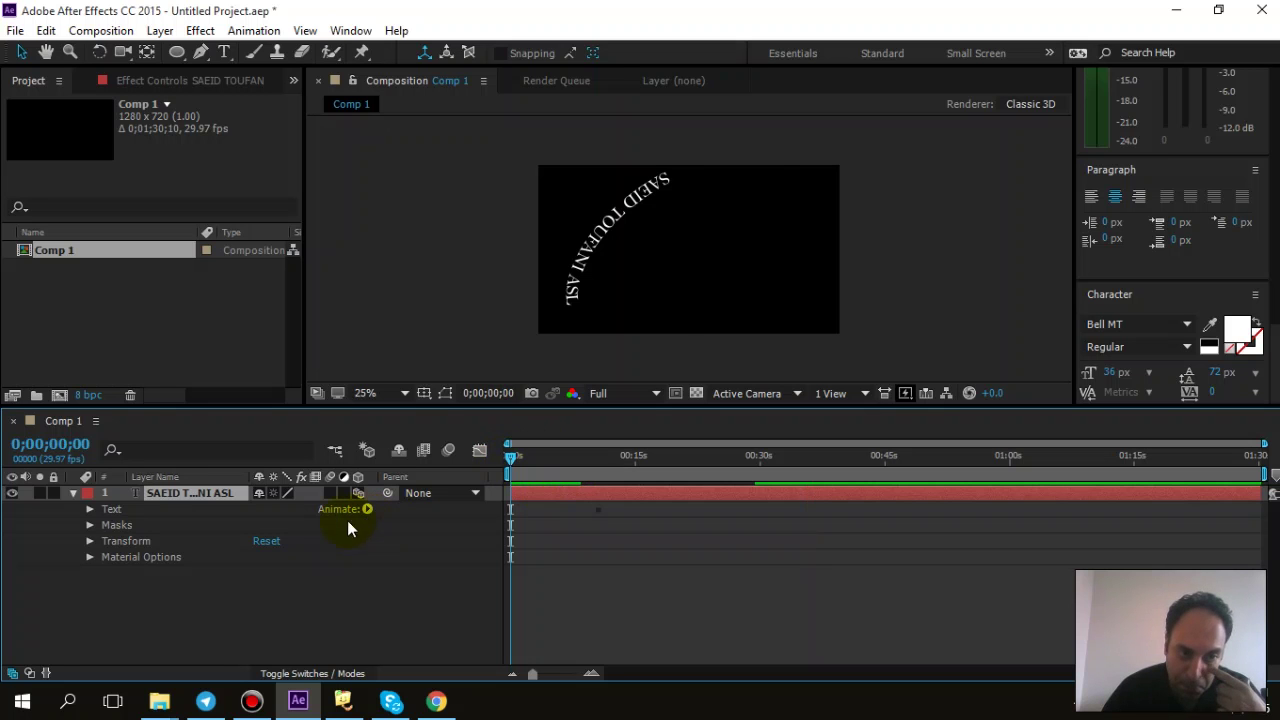
Review and collapse the text layer's Path Options and set the composition layout to 2 Views - Horizontal
click(90, 508)
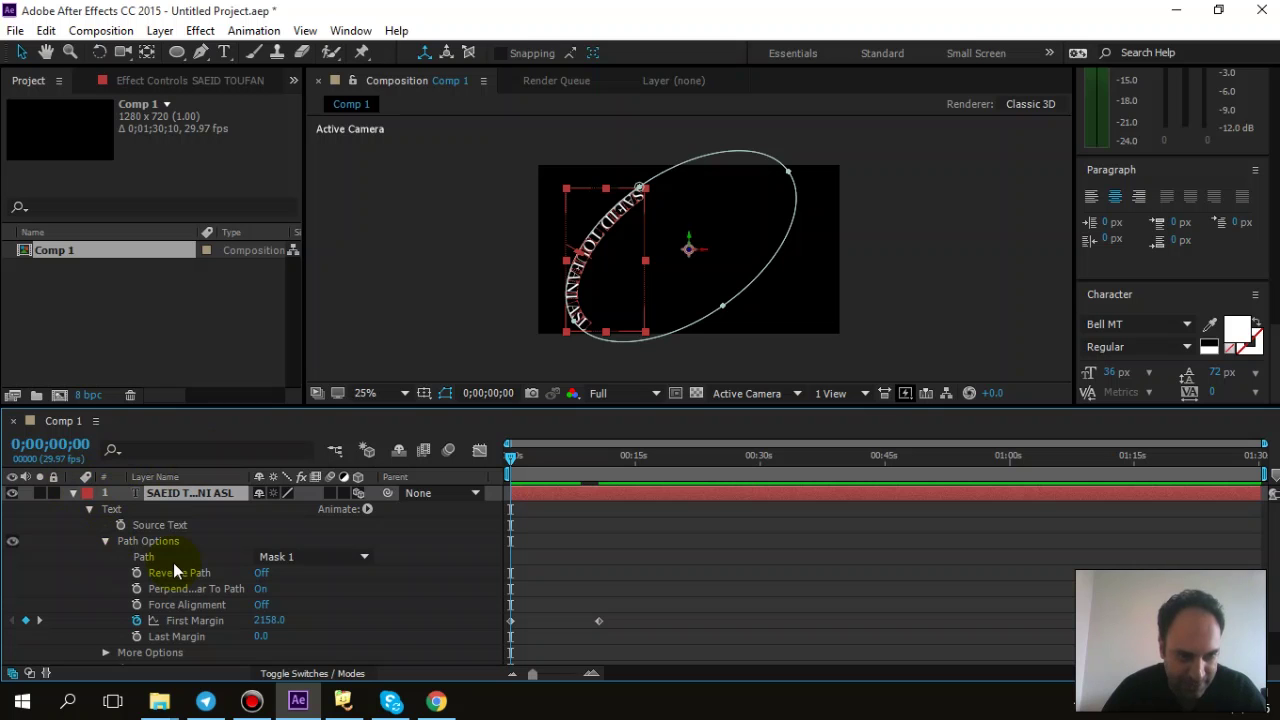
scroll(214, 560, down, 2)
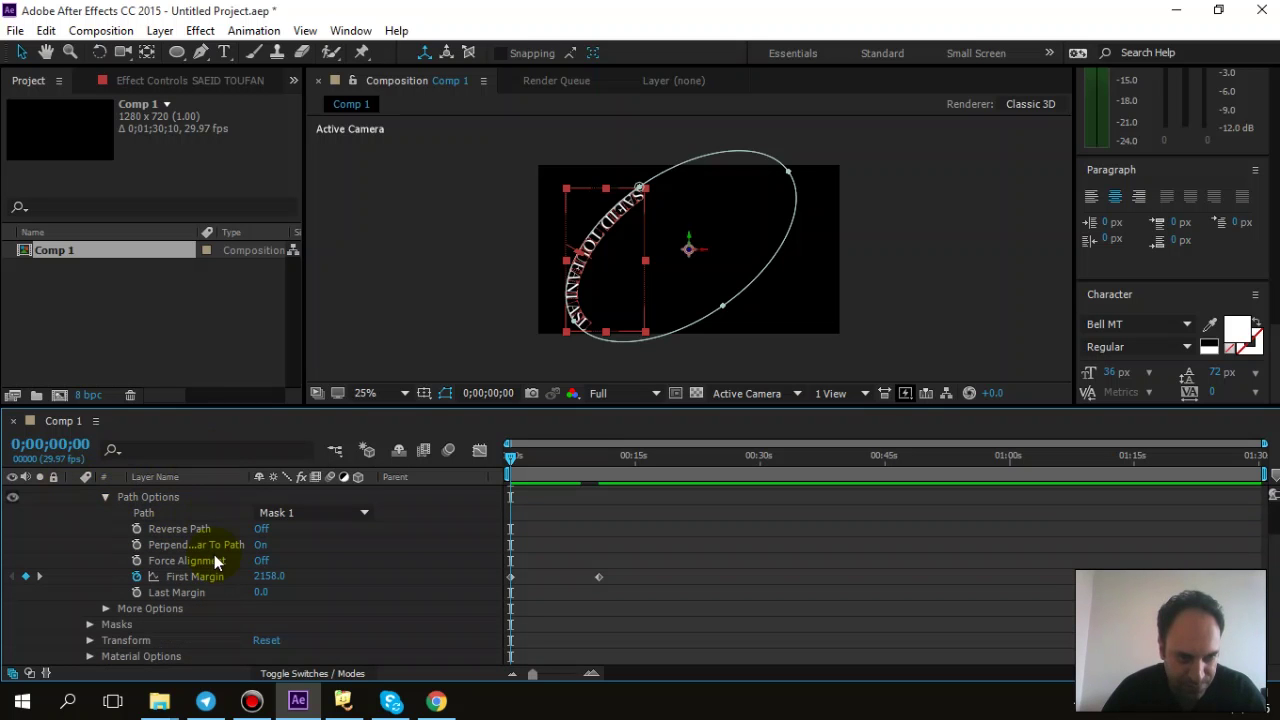
click(104, 497)
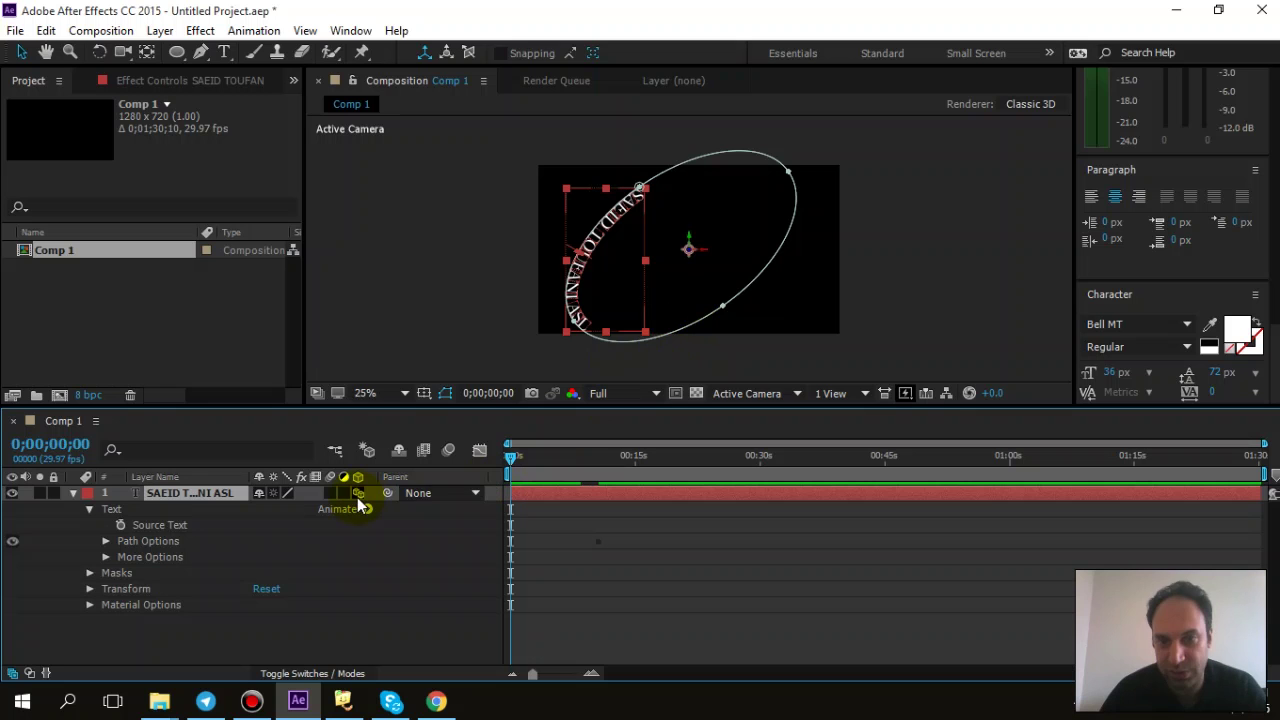
click(831, 393)
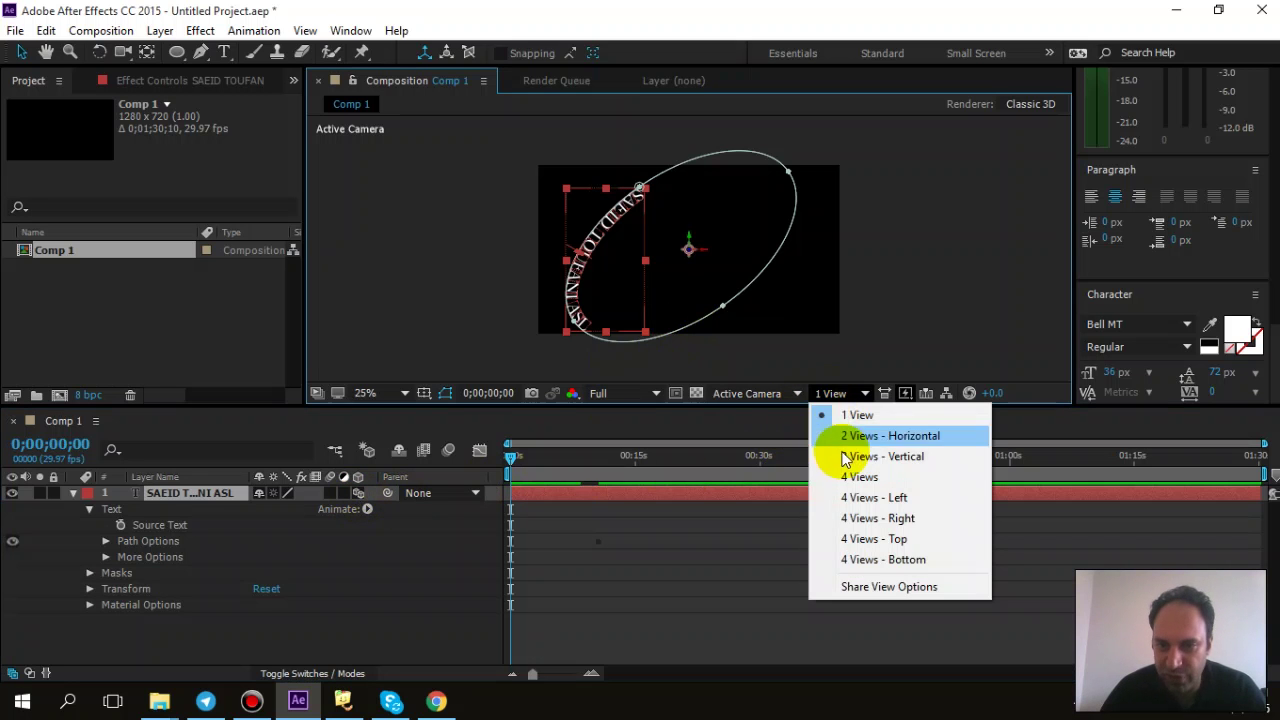
click(793, 428)
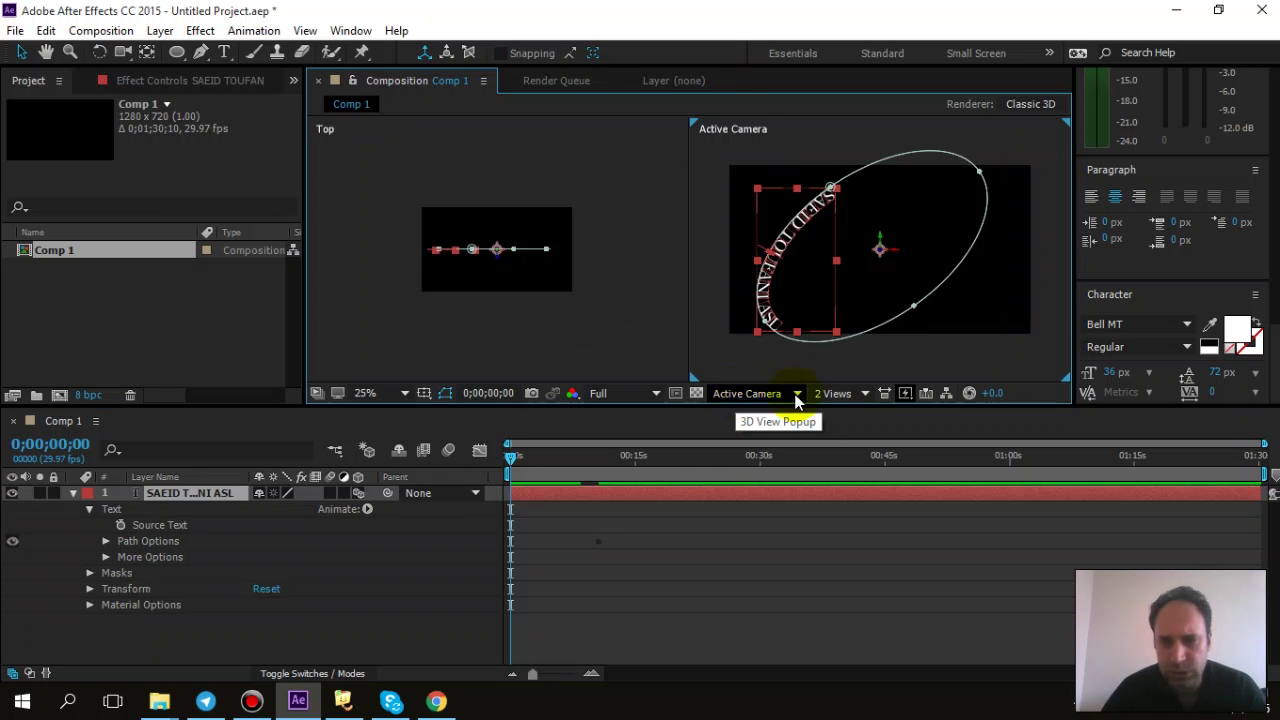
click(760, 394)
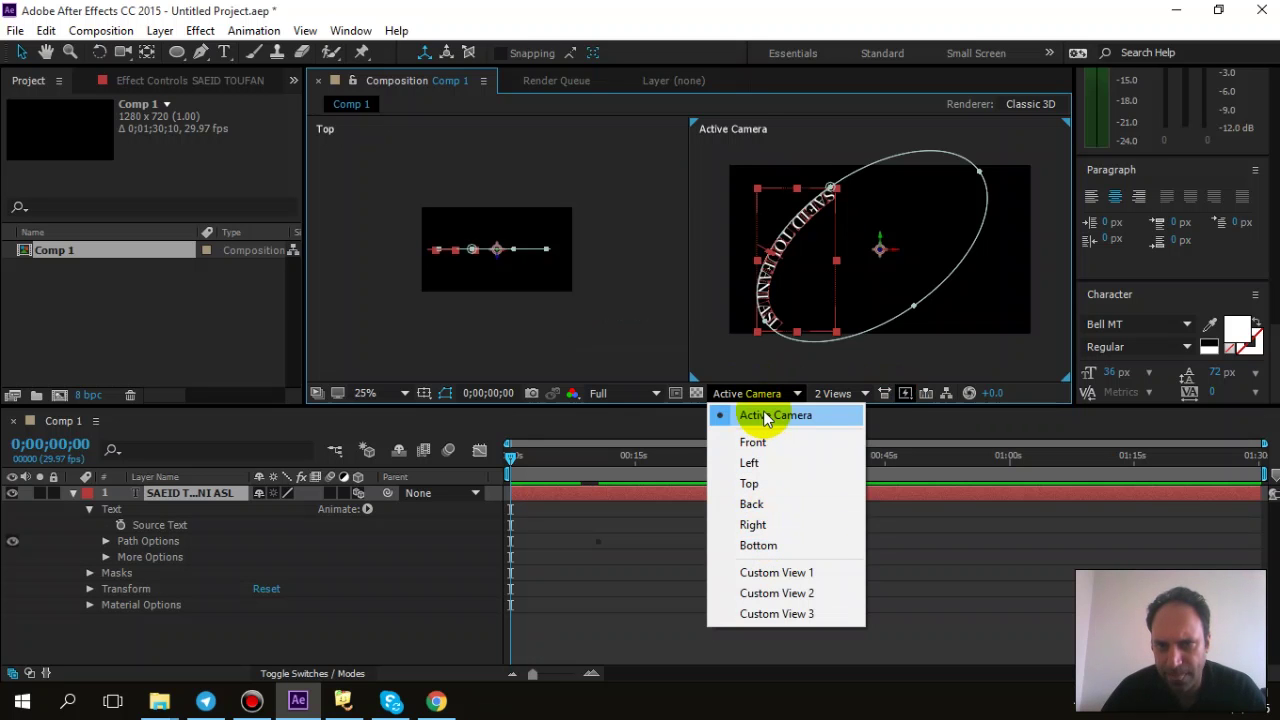
Collapse the text layer and add a two-node camera named Camera 1 with a 50 mm focal length and depth of field enabled
click(74, 492)
click(160, 30)
mouse_move(208, 37)
click(568, 89)
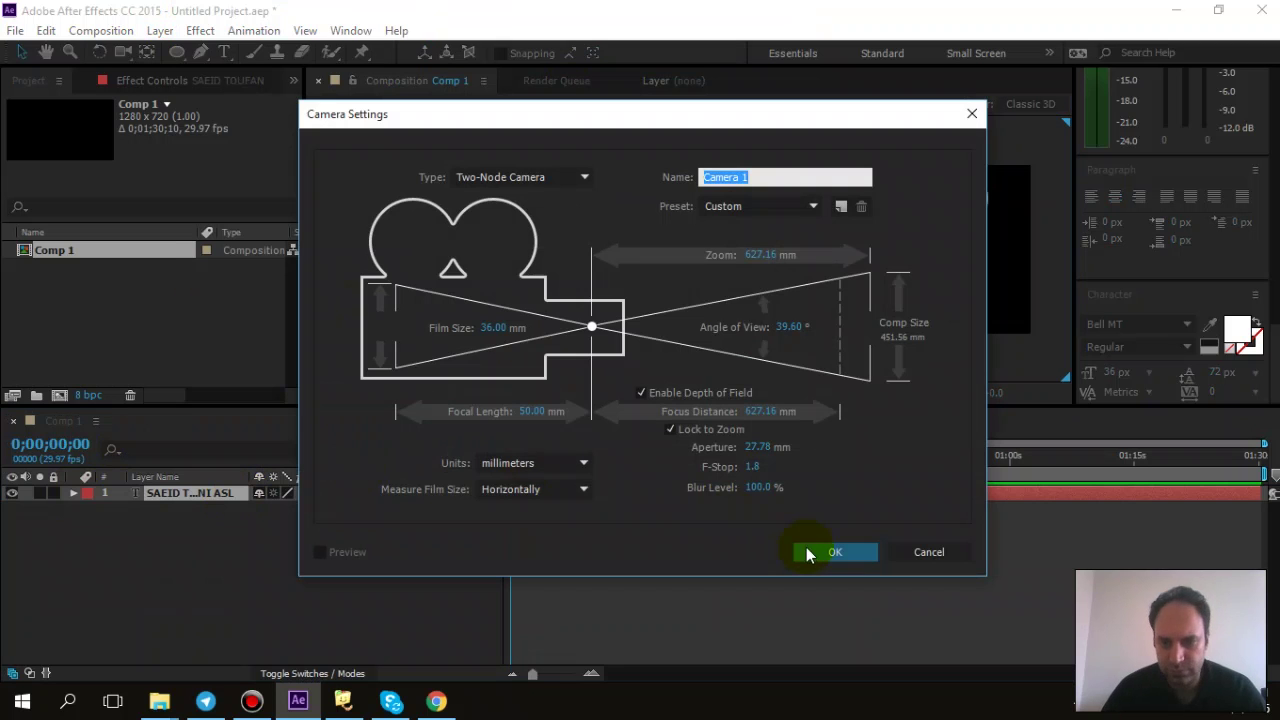
click(806, 549)
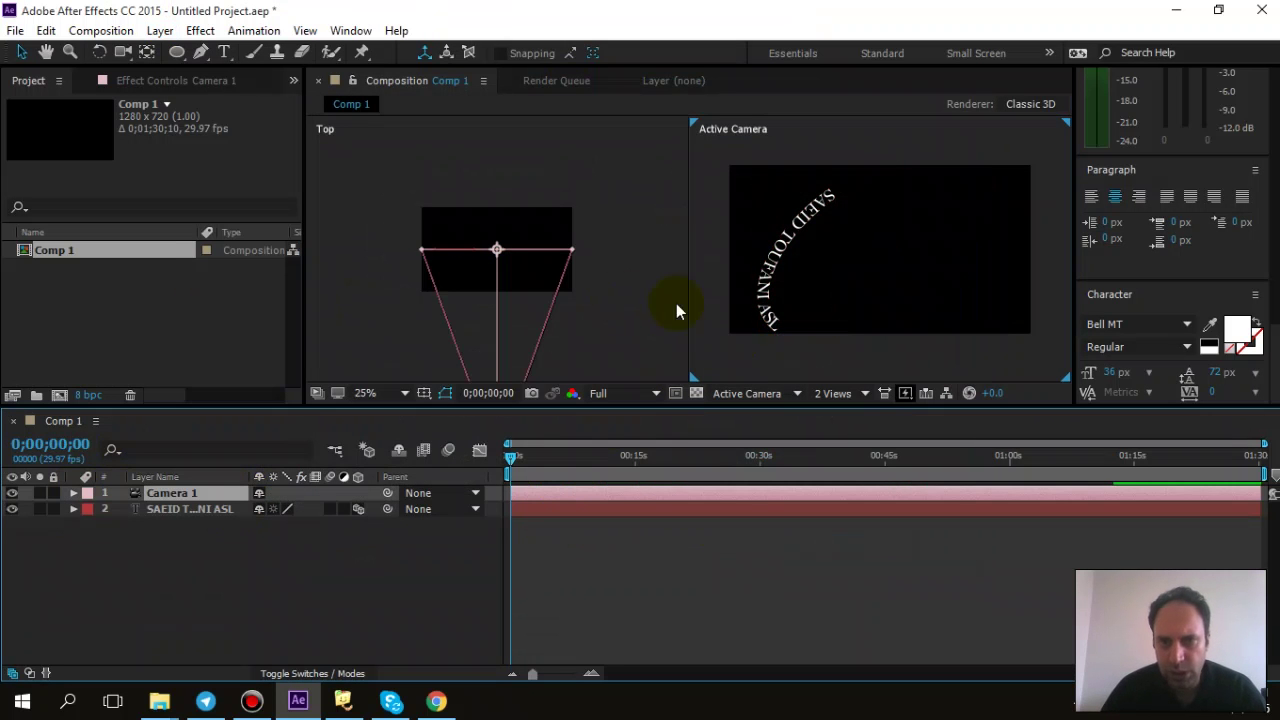
Switch the Active Camera view to Camera 1, activate the Top view and scrub through the start of the text animation
click(750, 358)
click(755, 393)
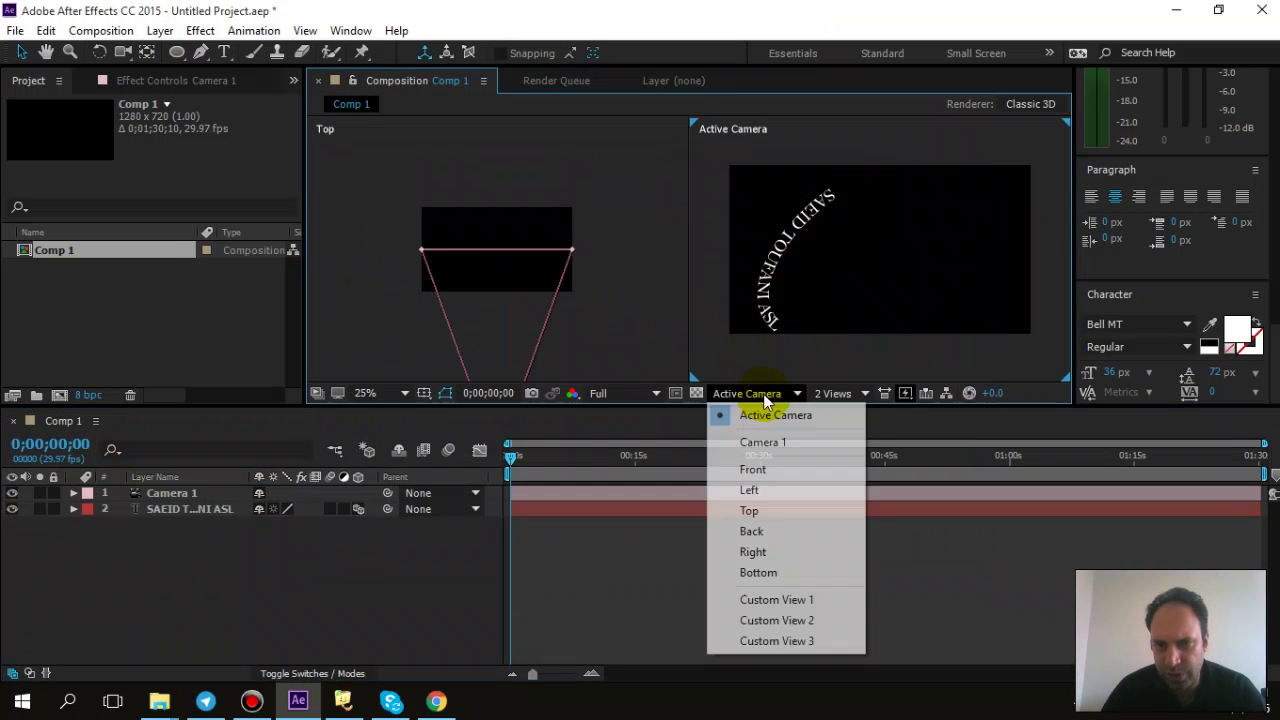
click(766, 443)
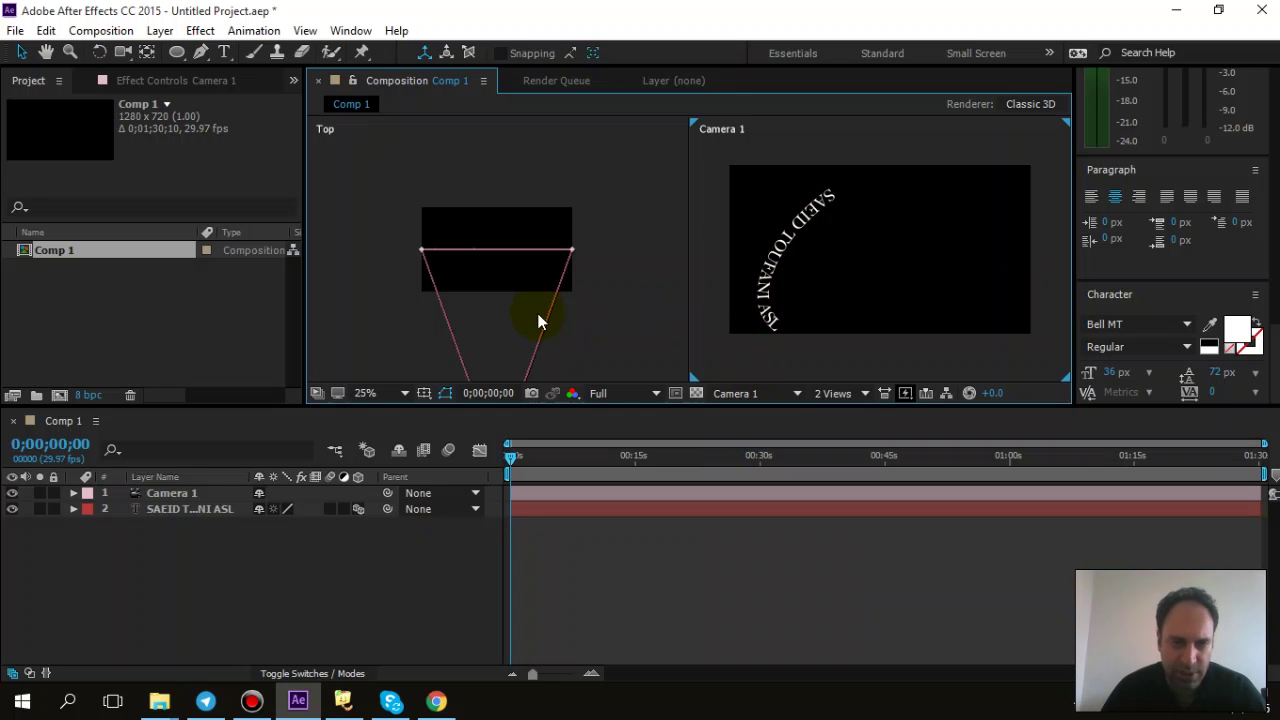
click(506, 323)
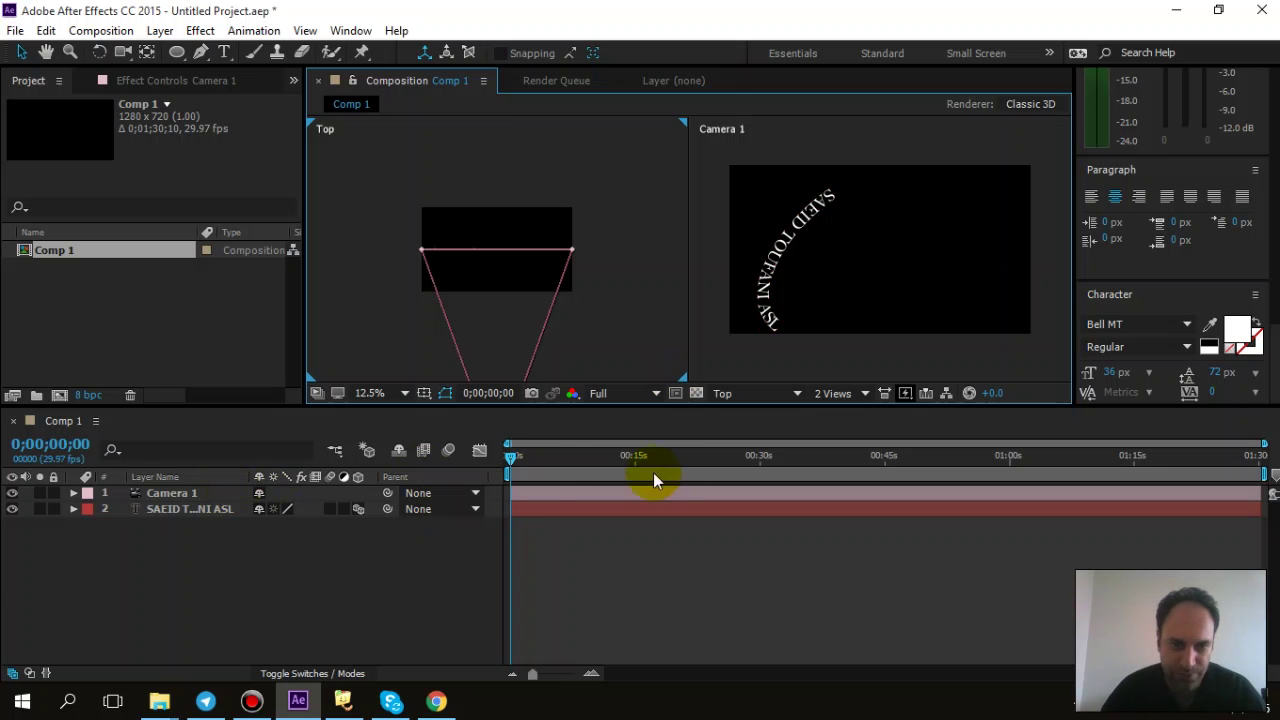
drag(510, 459, 480, 449)
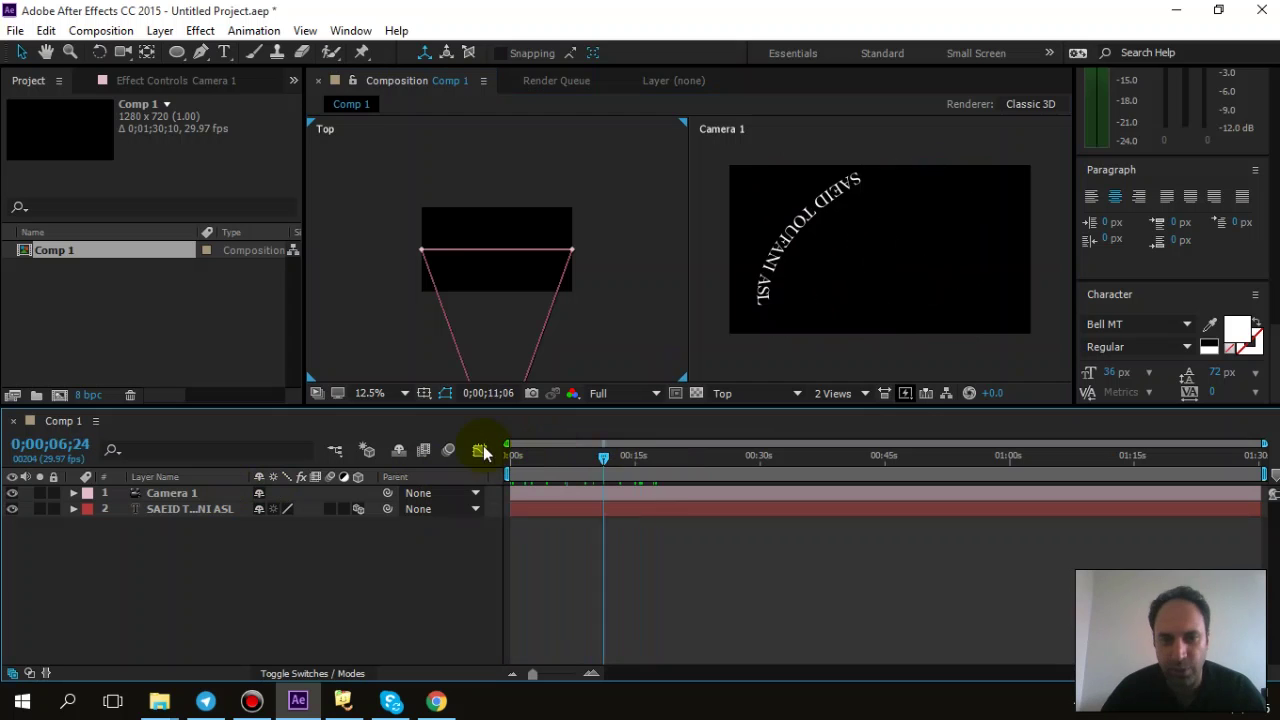
Examine the text layer's Path Options and Transform properties, then collapse the layer
click(73, 510)
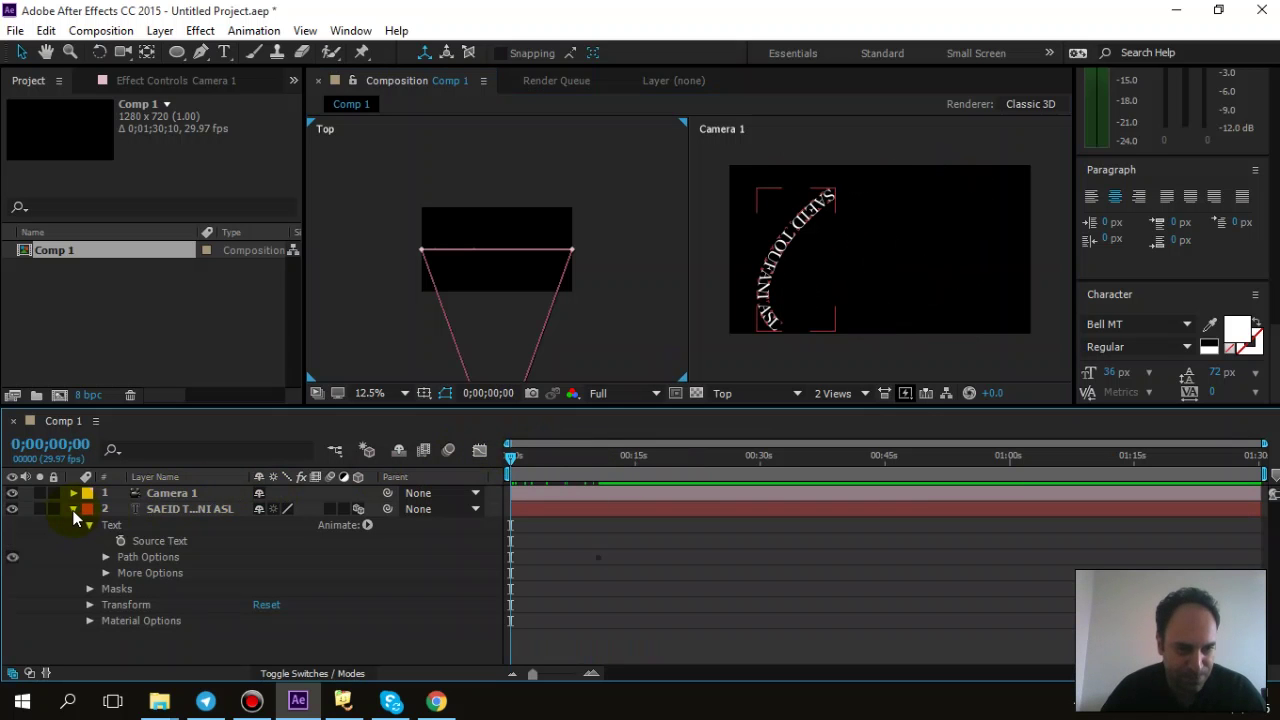
click(105, 557)
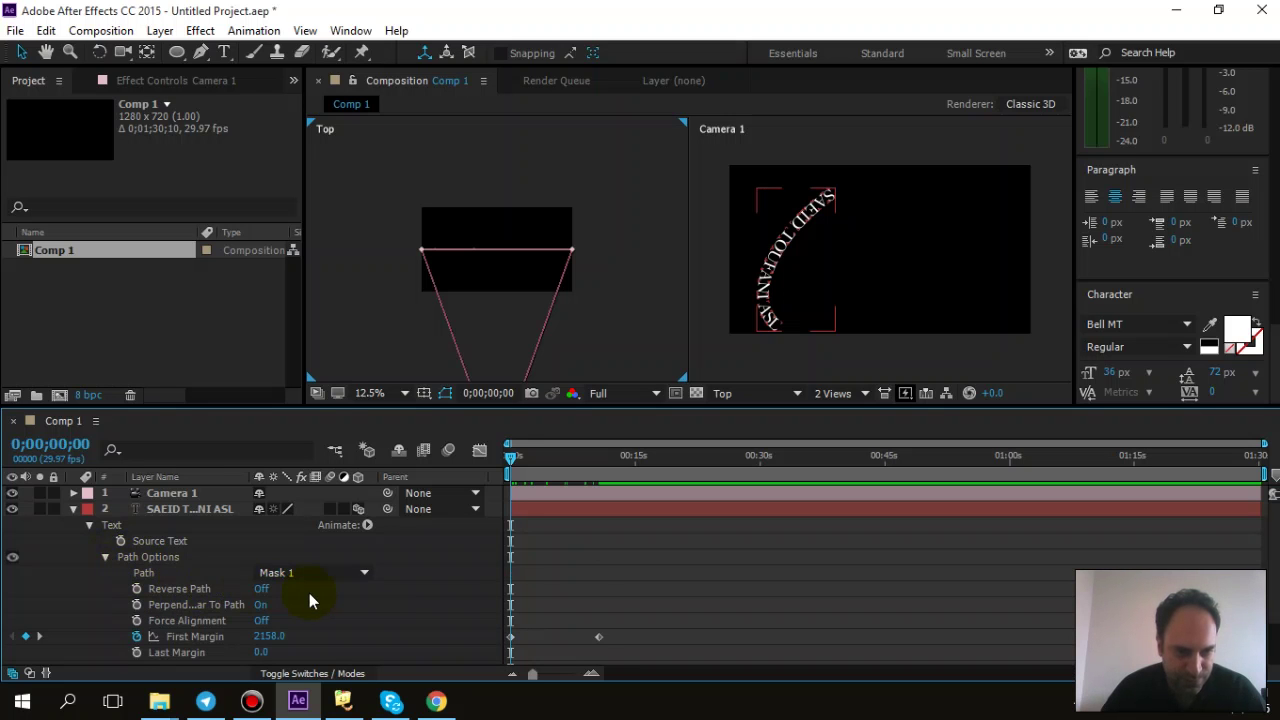
scroll(310, 593, down, 2)
scroll(290, 585, up, 2)
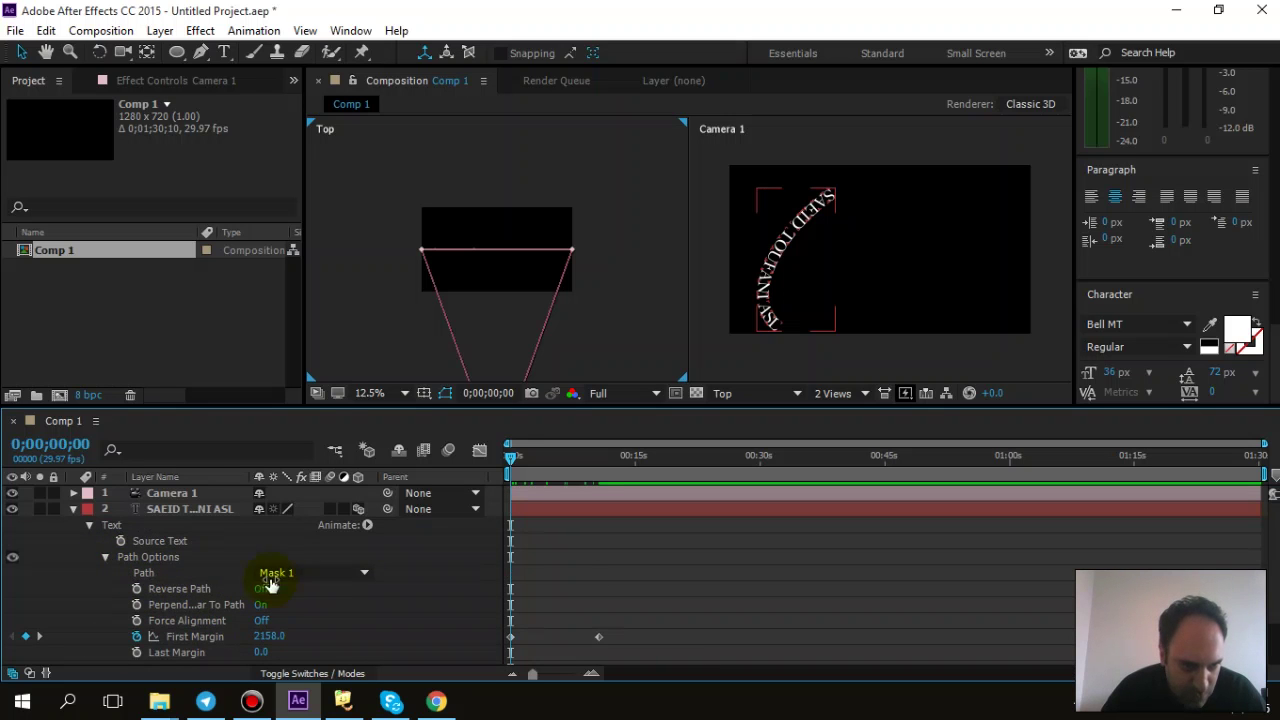
click(104, 556)
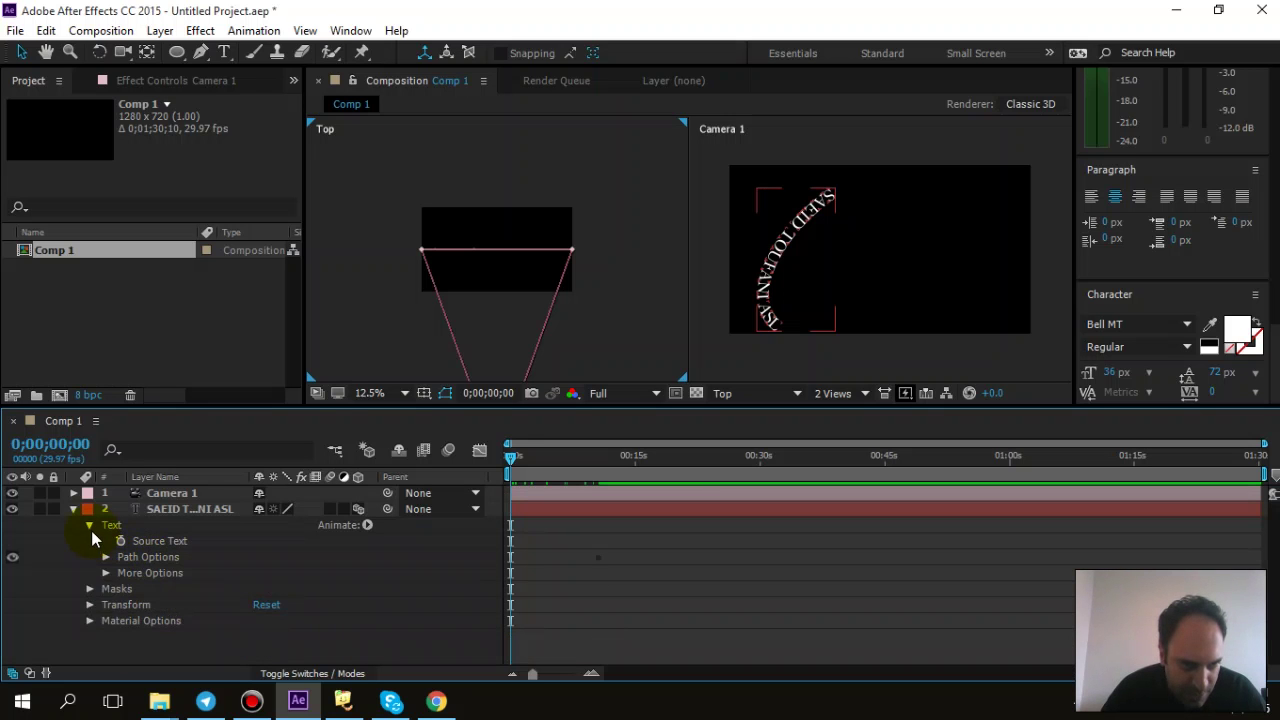
click(89, 606)
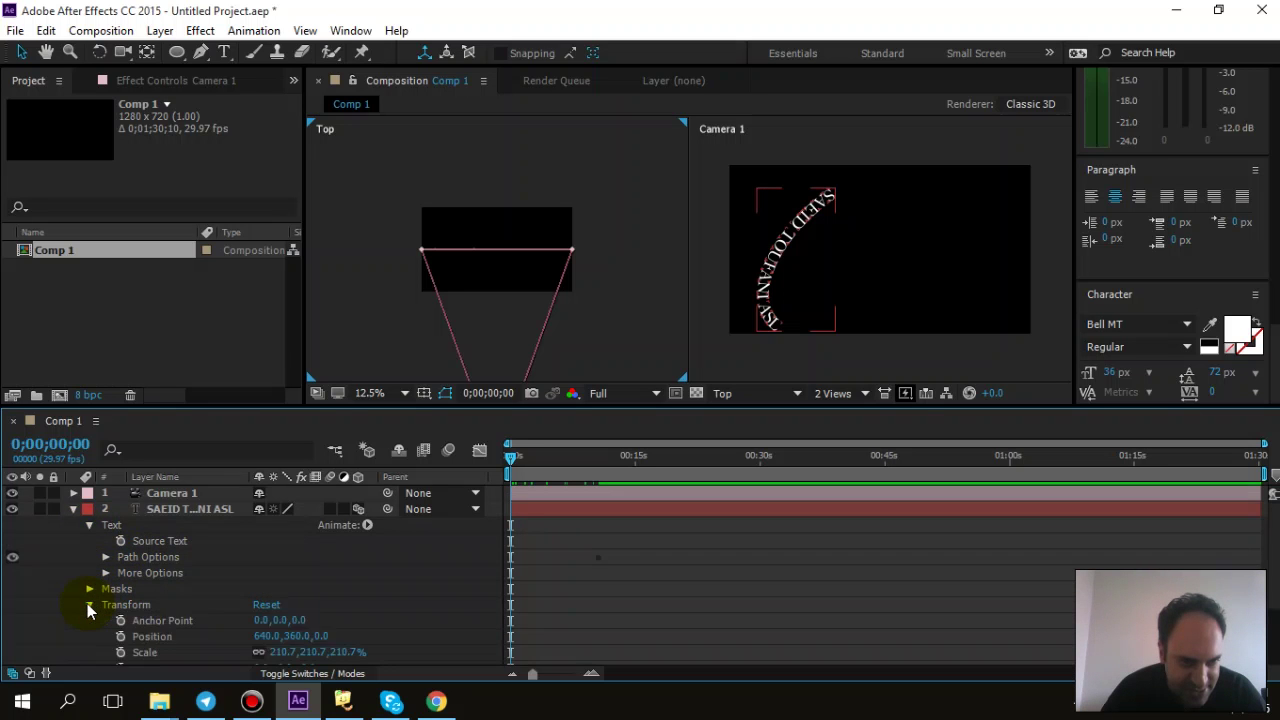
scroll(218, 567, down, 3)
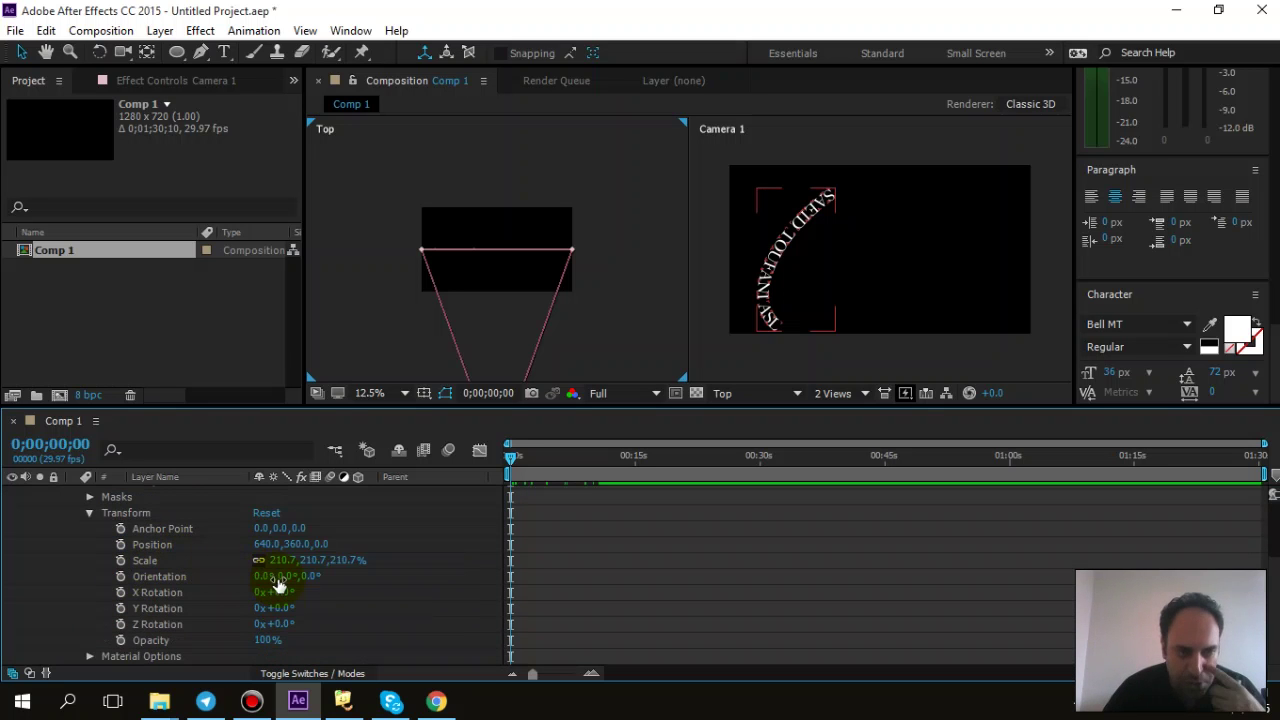
scroll(110, 545, up, 3)
click(73, 510)
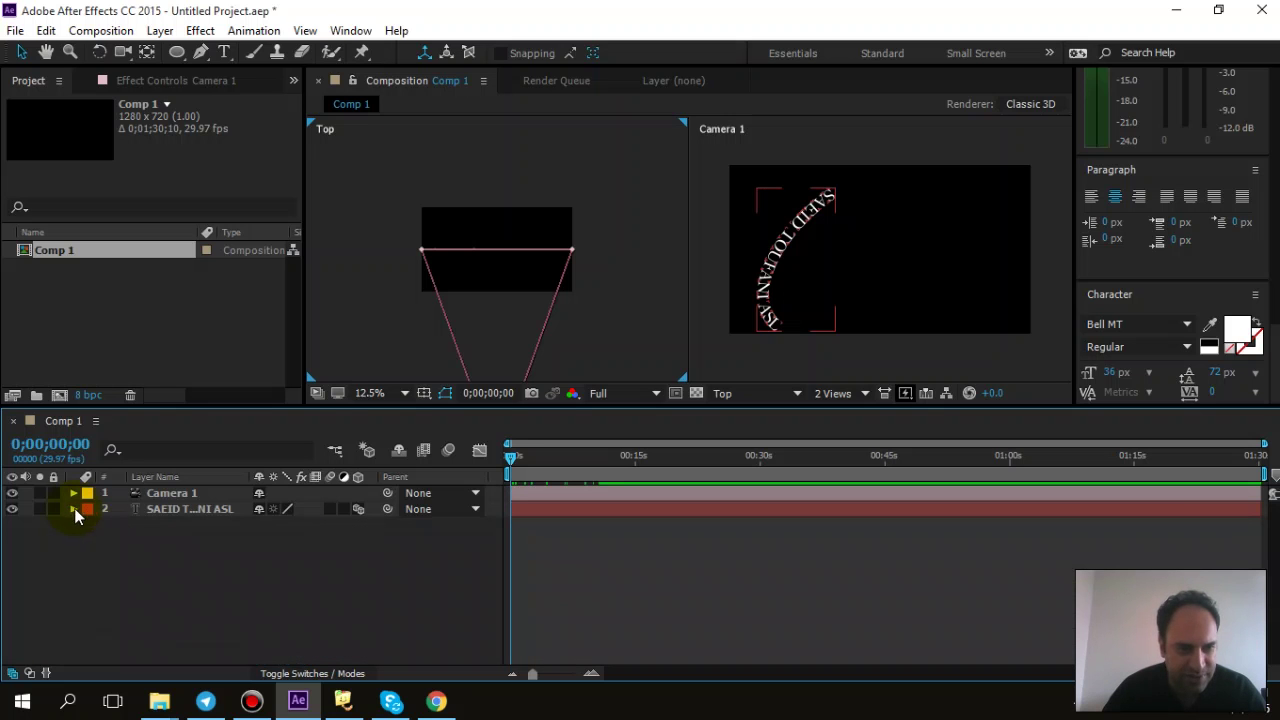
Reveal the text layer's rotation properties and try out its Y and Z rotation, undoing the changes
click(154, 509)
key(r)
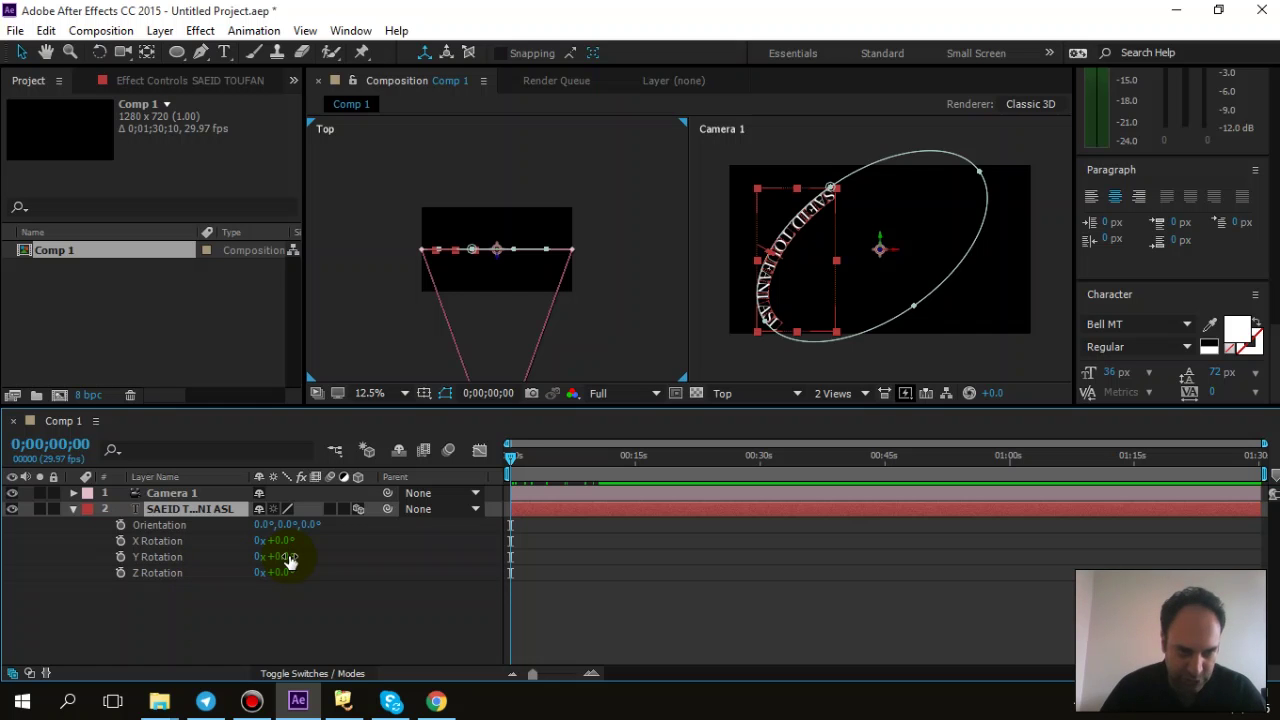
drag(290, 556, 418, 557)
key(ctrl+z)
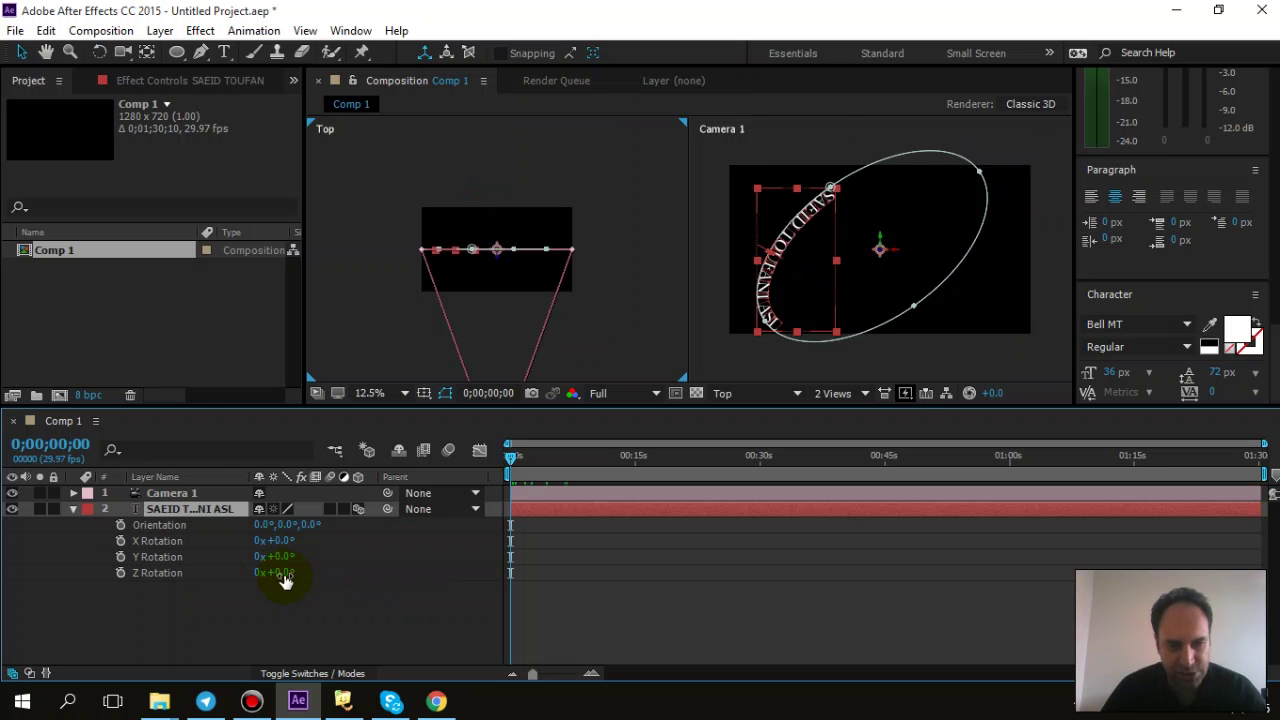
drag(300, 573, 283, 547)
key(ctrl+z)
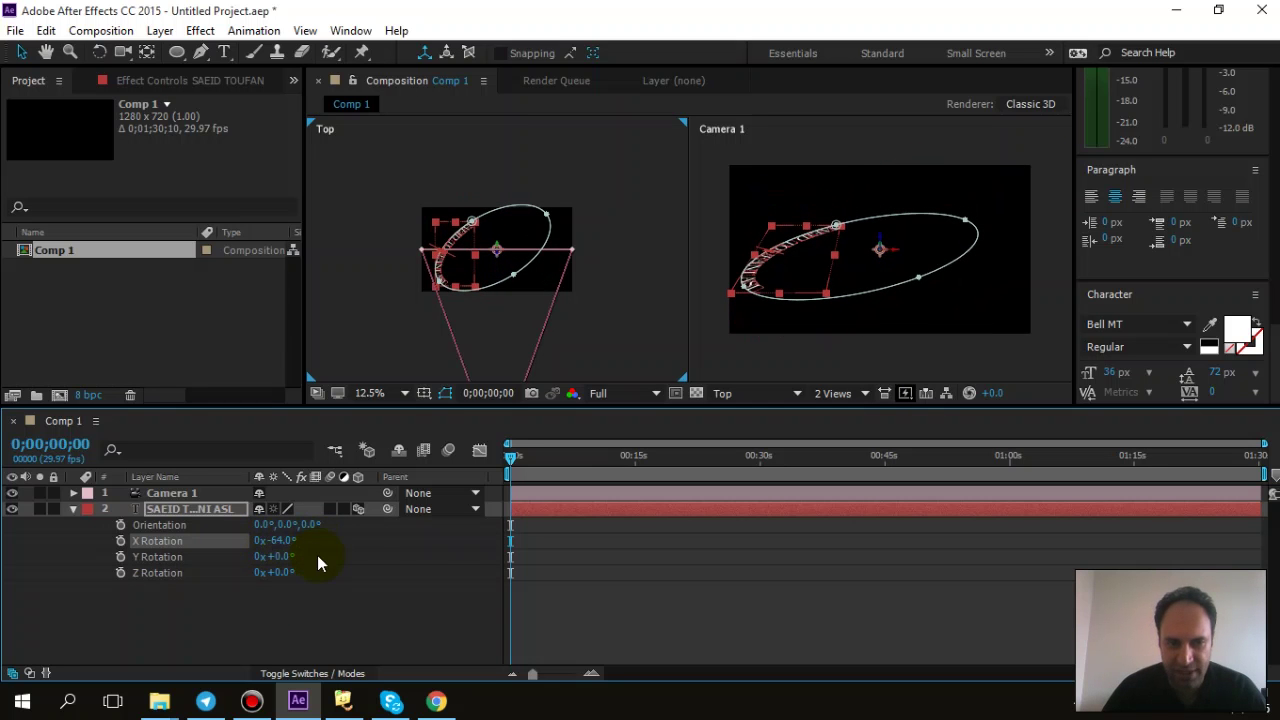
Set the text layer's X Rotation to -90° to lay the ellipse flat
click(276, 540)
text(-90)
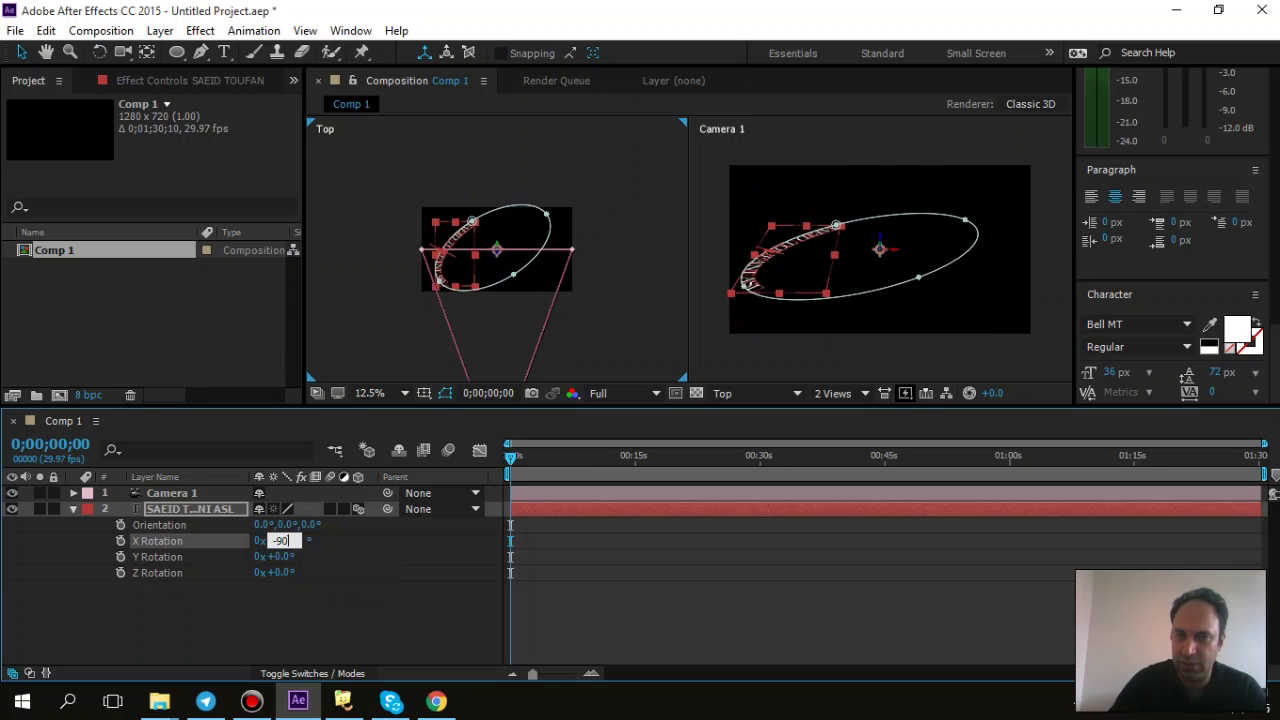
key(Return)
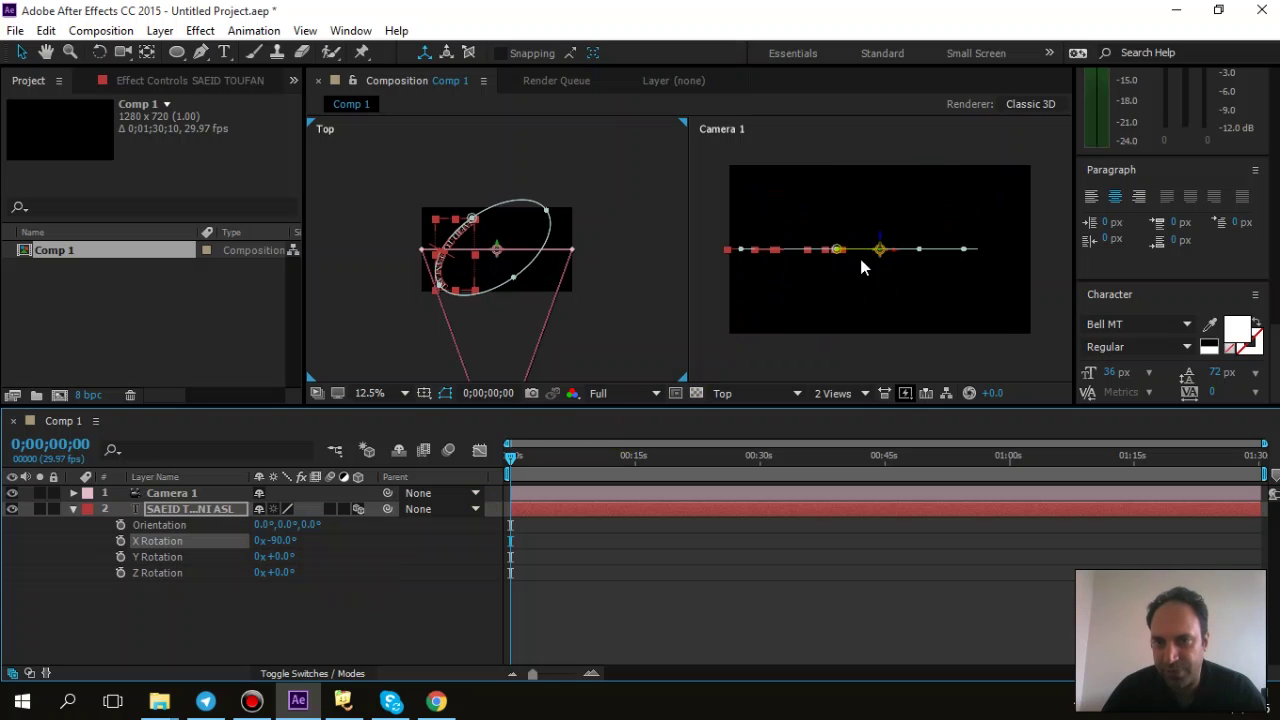
Move the text layer down and right in the Camera 1 view to position 748, 604, 0 and scrub the animation
drag(880, 237, 874, 298)
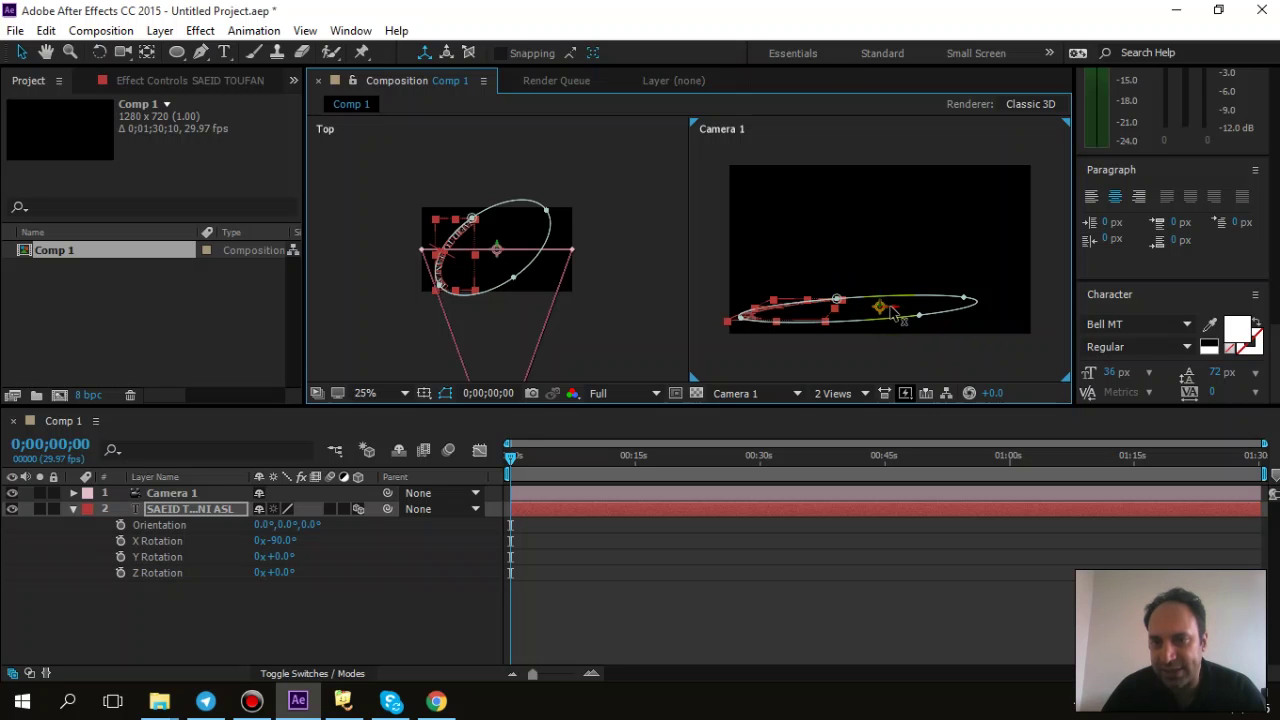
drag(893, 313, 918, 315)
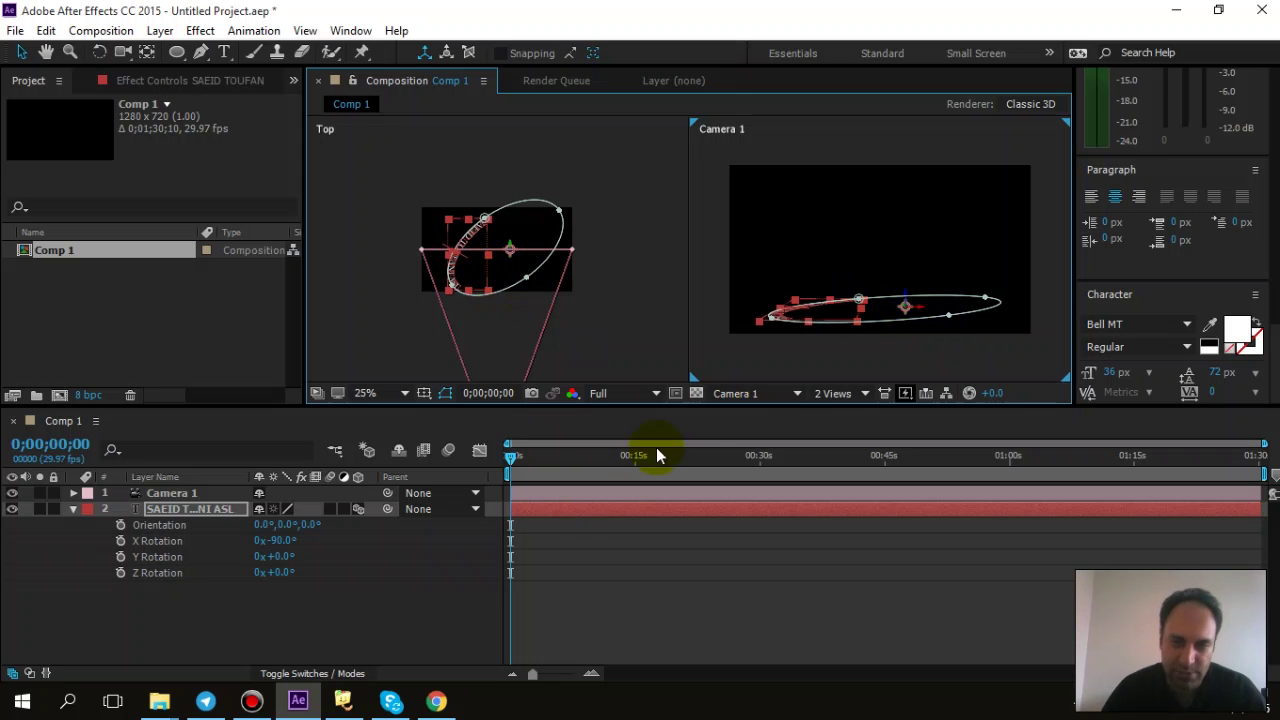
drag(512, 457, 438, 462)
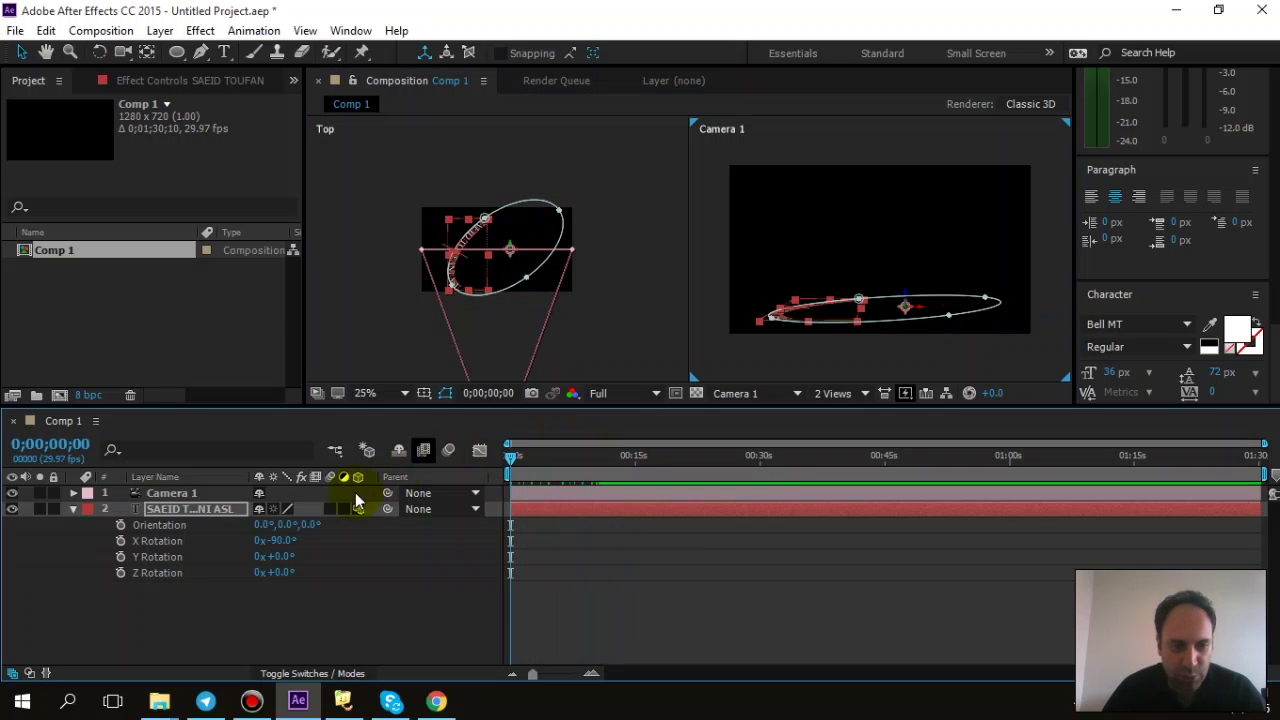
Examine the text layer's Transform, Material Options and Mask 1 properties, collapsing each group
click(73, 510)
click(73, 510)
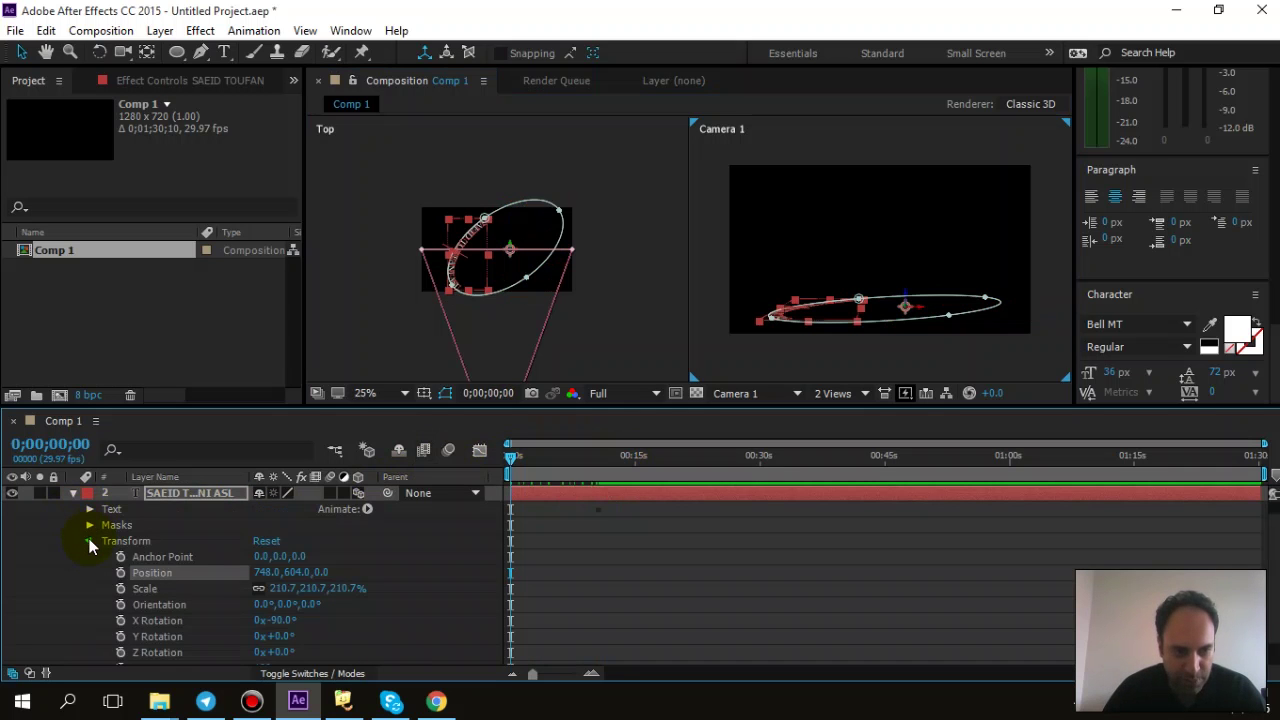
click(89, 541)
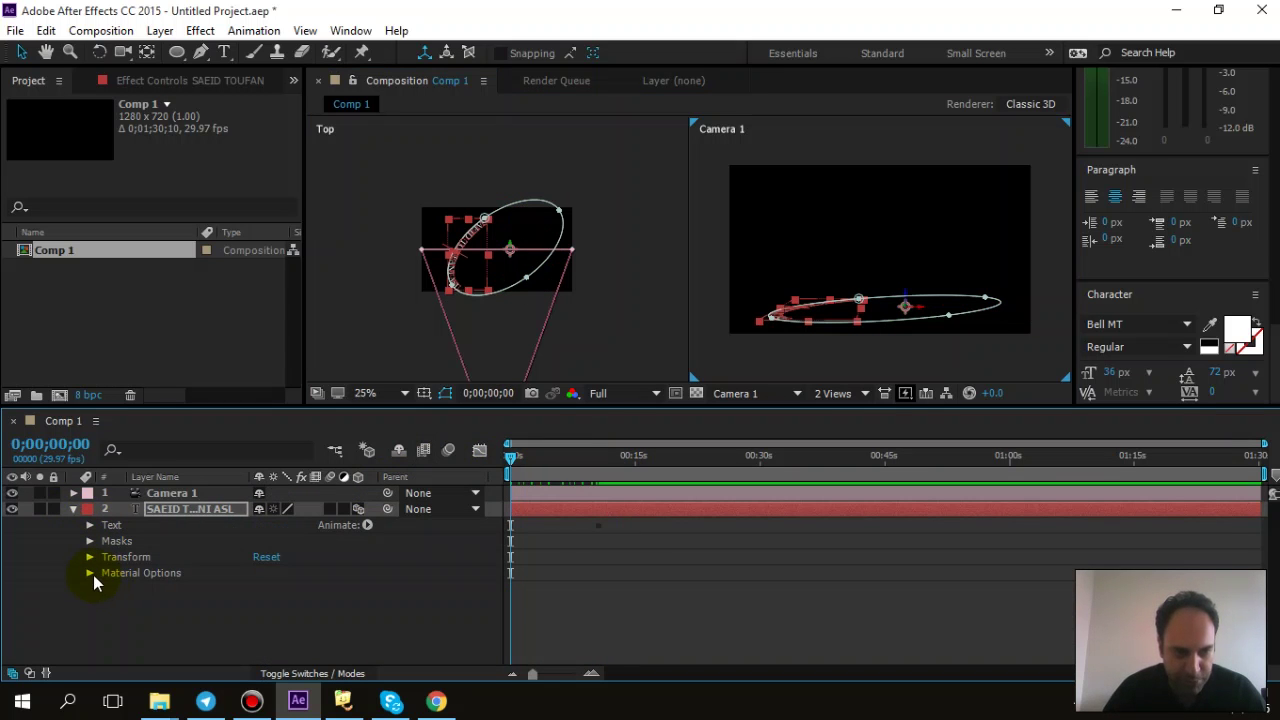
click(89, 574)
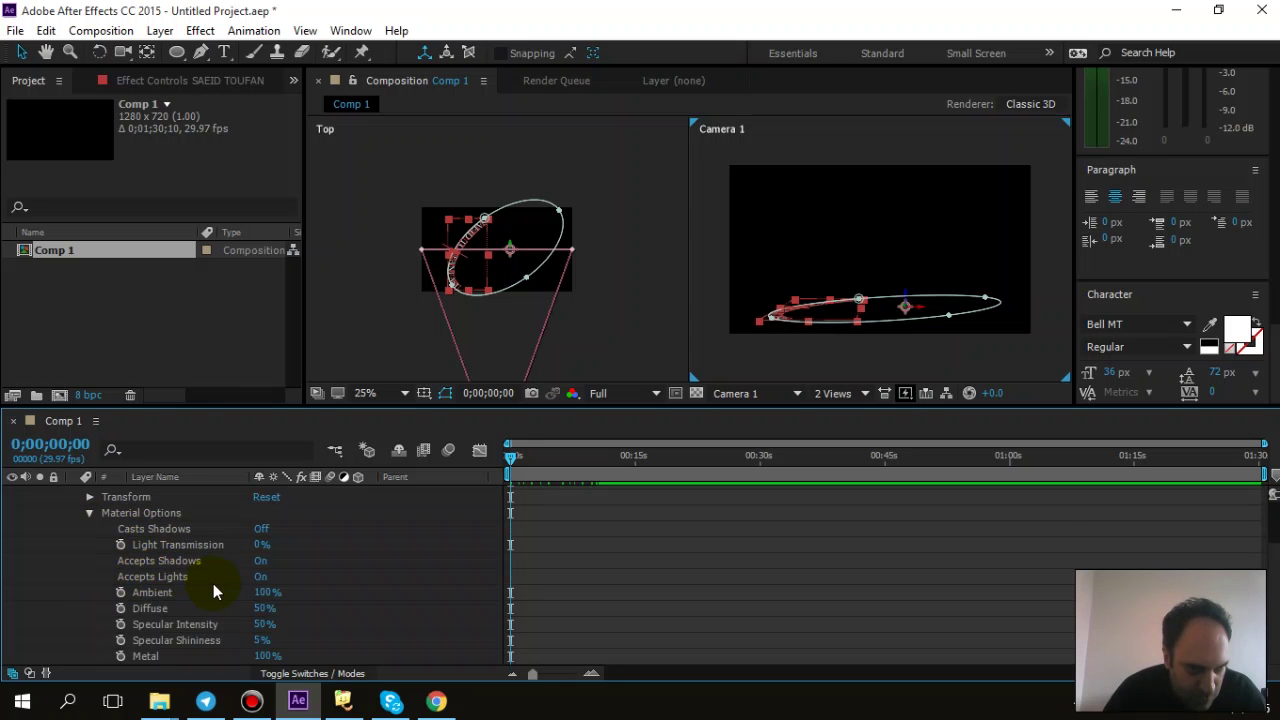
scroll(213, 583, up, 1)
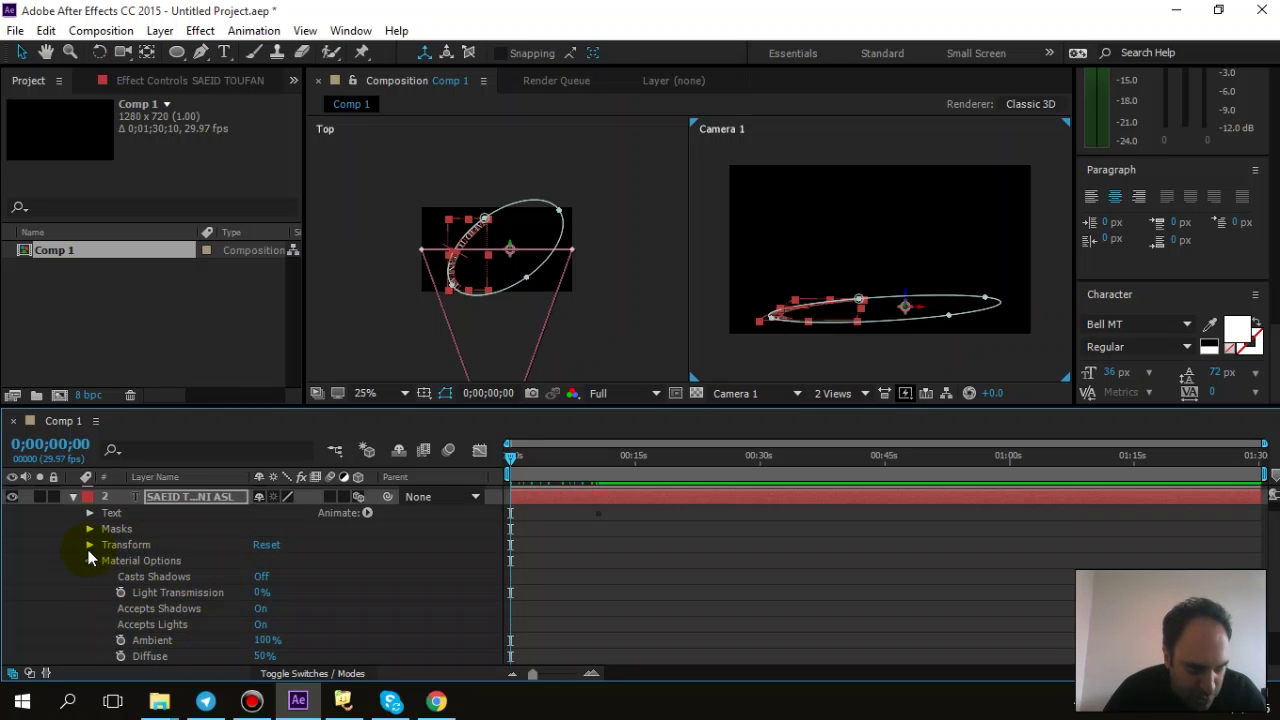
click(89, 560)
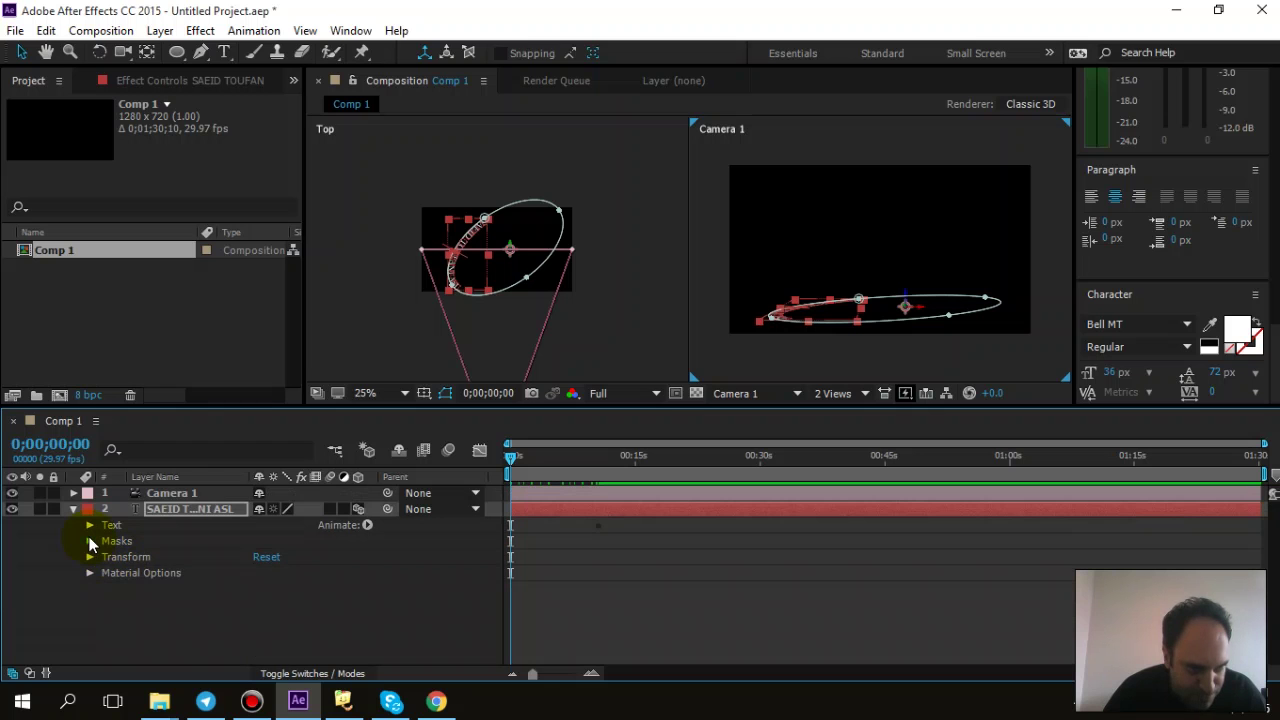
click(90, 541)
click(105, 557)
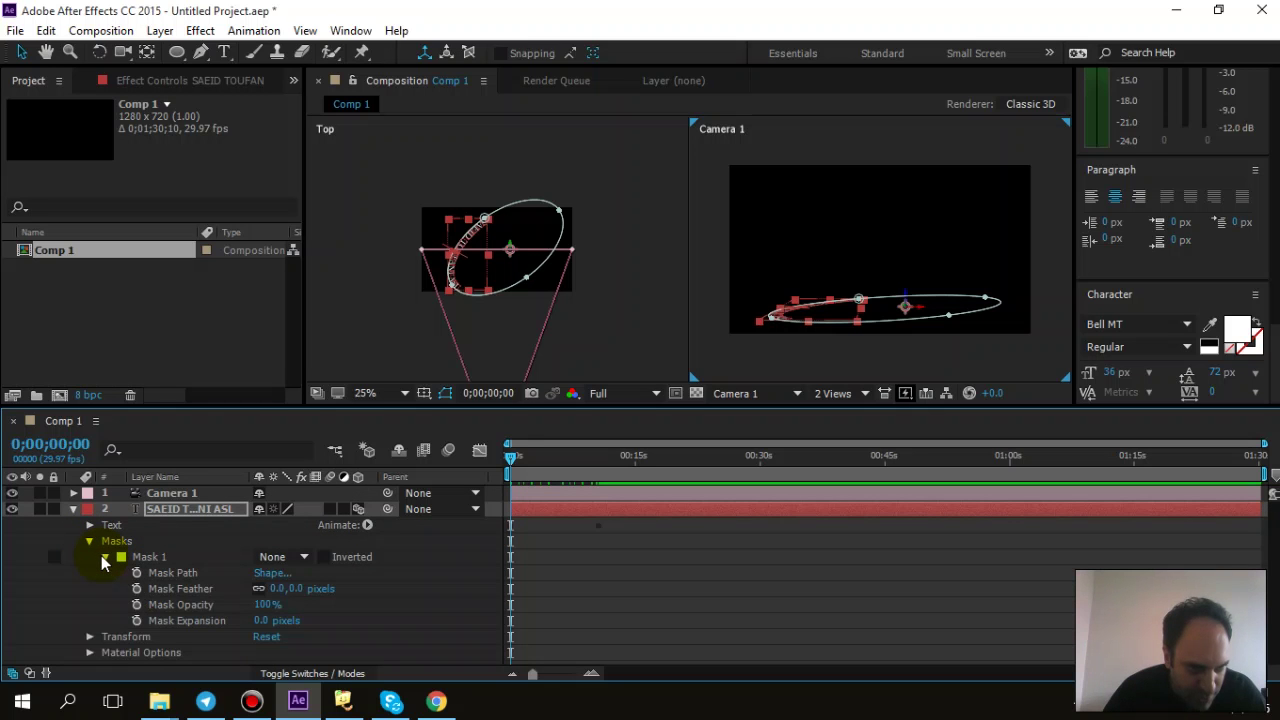
click(105, 557)
click(90, 541)
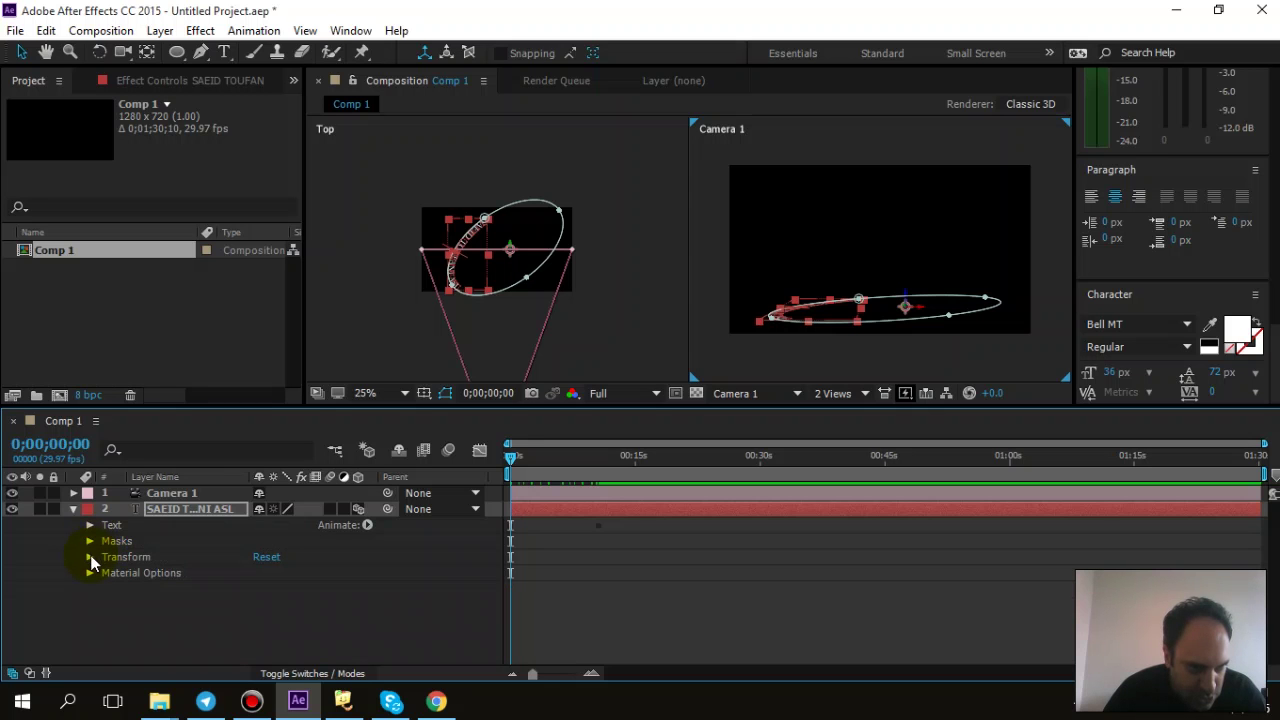
click(90, 557)
scroll(90, 557, down, 1)
scroll(90, 557, down, 1)
scroll(90, 557, up, 3)
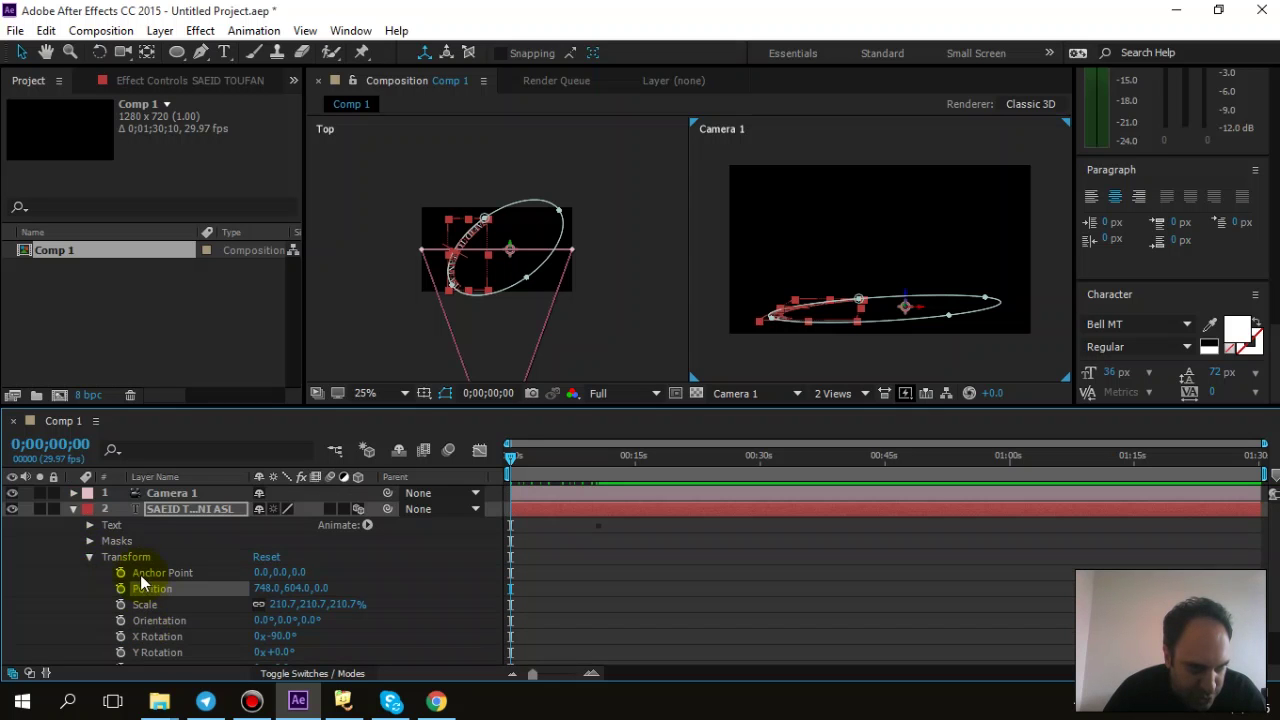
click(89, 558)
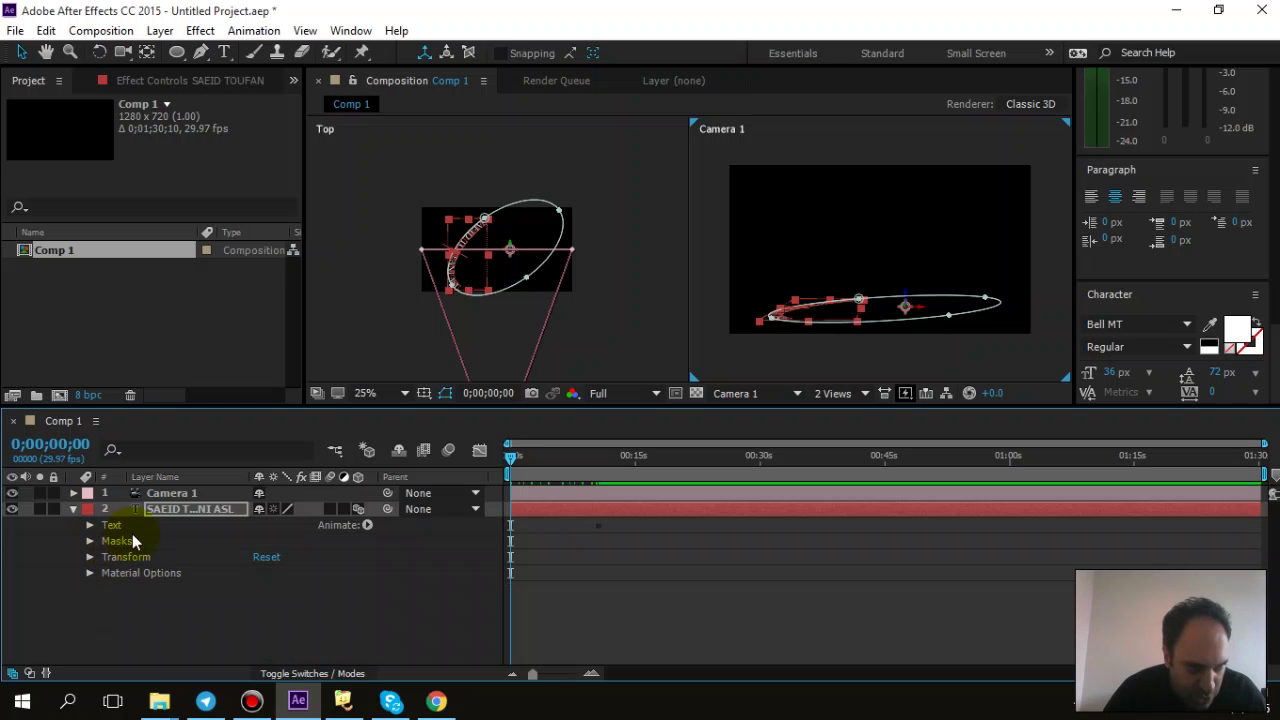
Add a Rotation animator to the text layer so its characters can be rotated individually
click(113, 526)
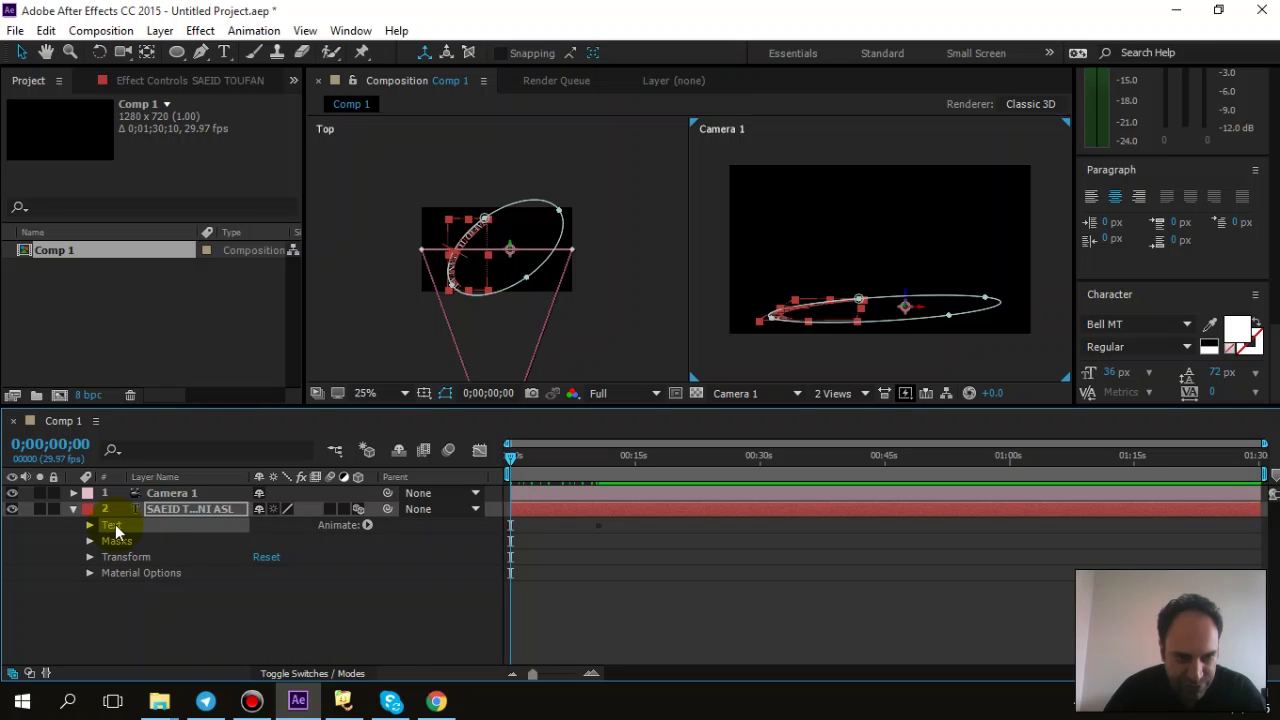
click(367, 525)
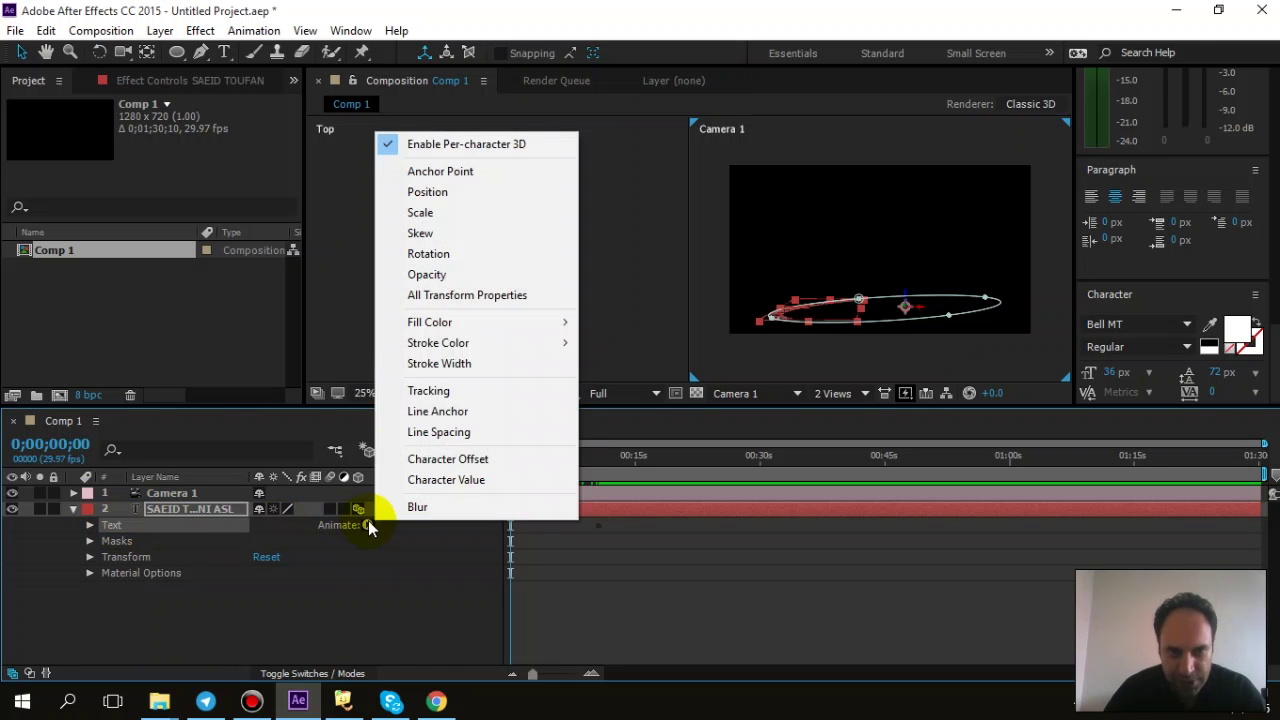
click(453, 254)
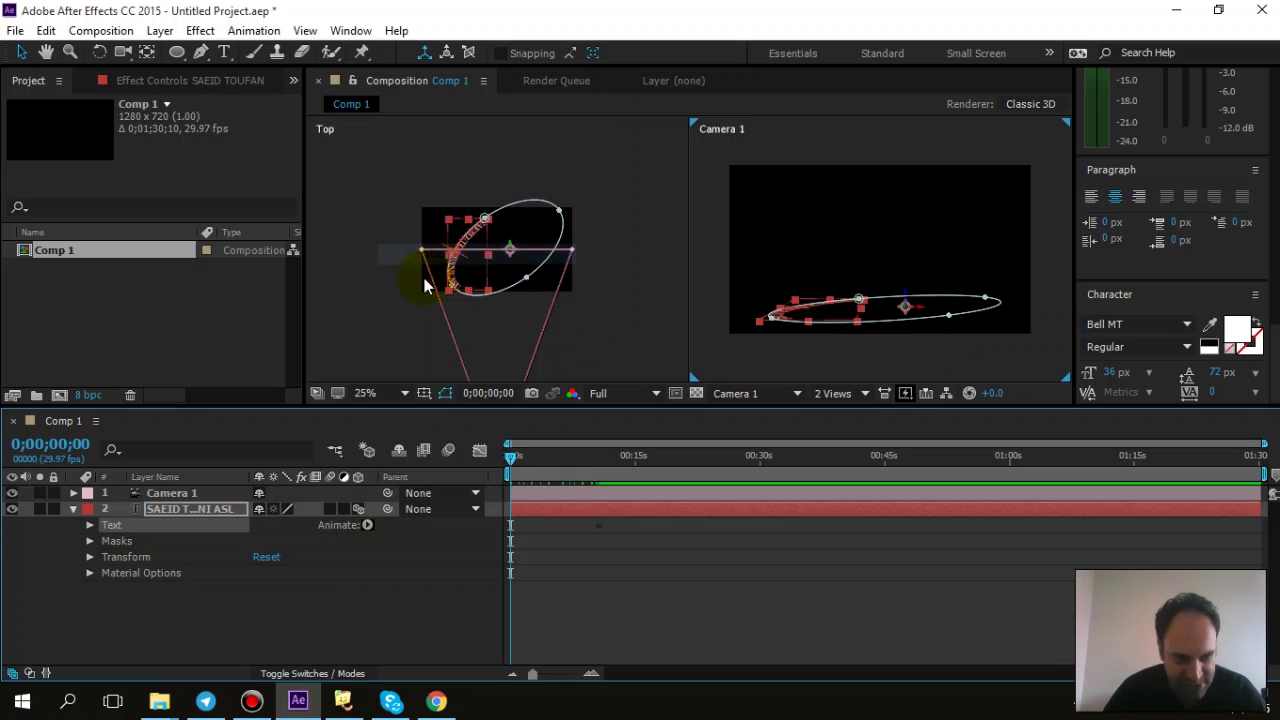
scroll(202, 595, down, 2)
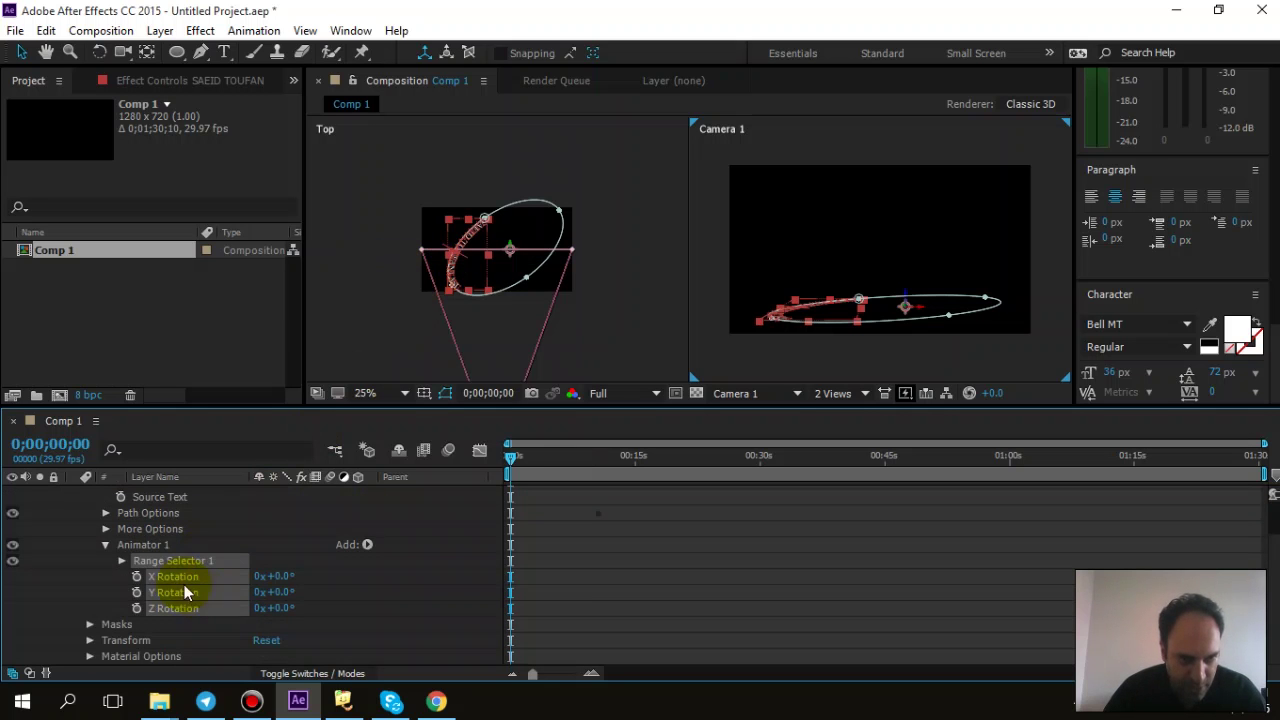
Try out the animator's Z Rotation and Y Rotation, undoing each change
drag(285, 613, 208, 541)
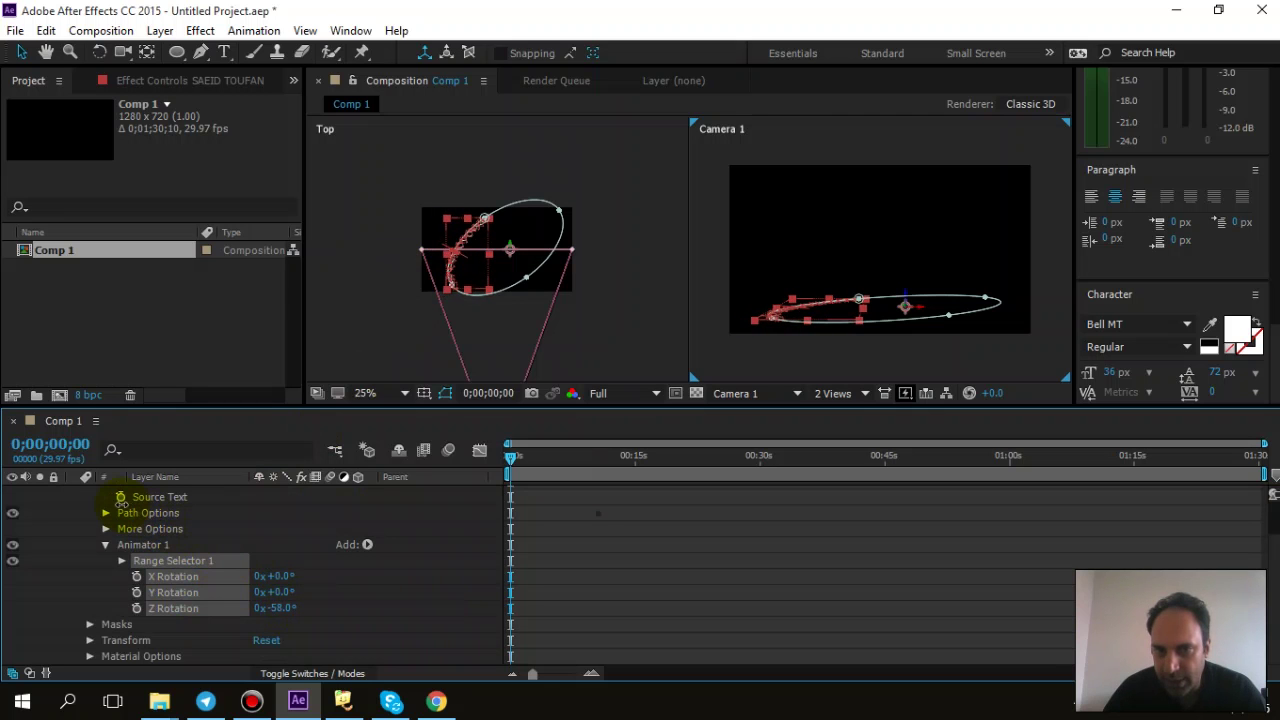
key(ctrl+z)
drag(284, 593, 389, 583)
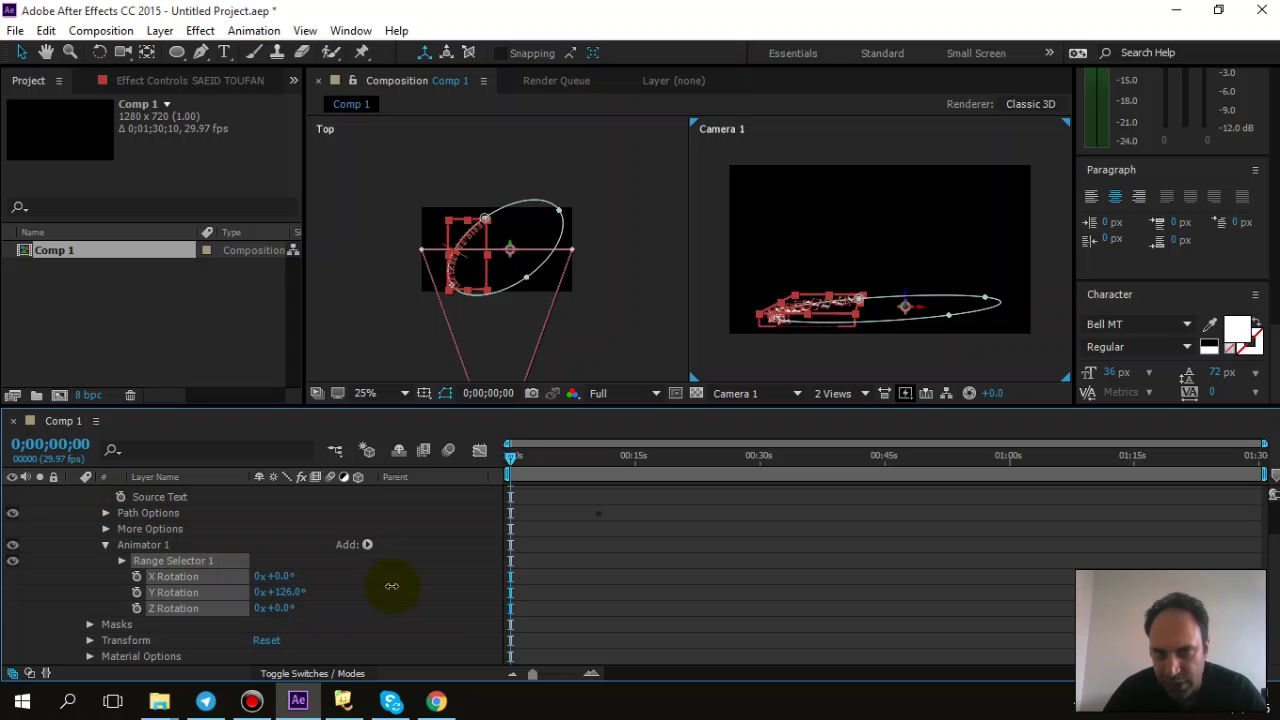
key(ctrl+z)
Set the text animator's Y Rotation to 90°
text(90)
key(Return)
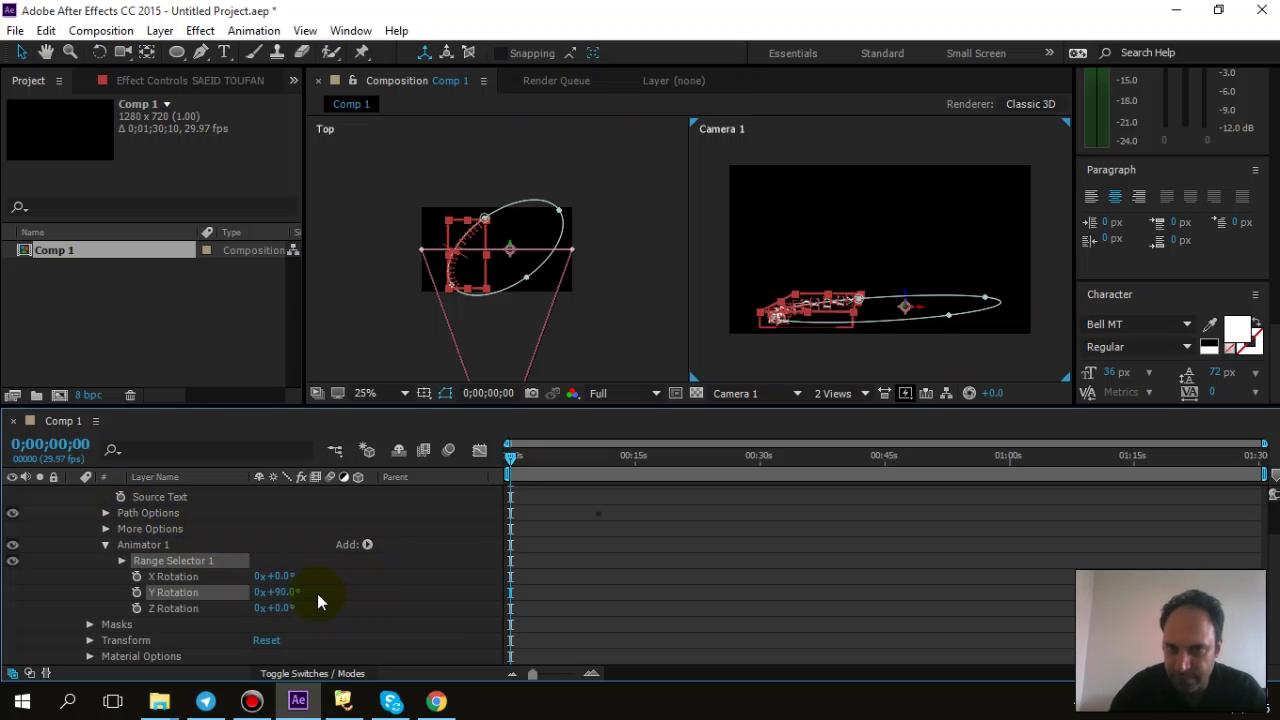
Maximize the composition display and show only the Camera 1 view at 50% zoom
click(707, 193)
key(grave)
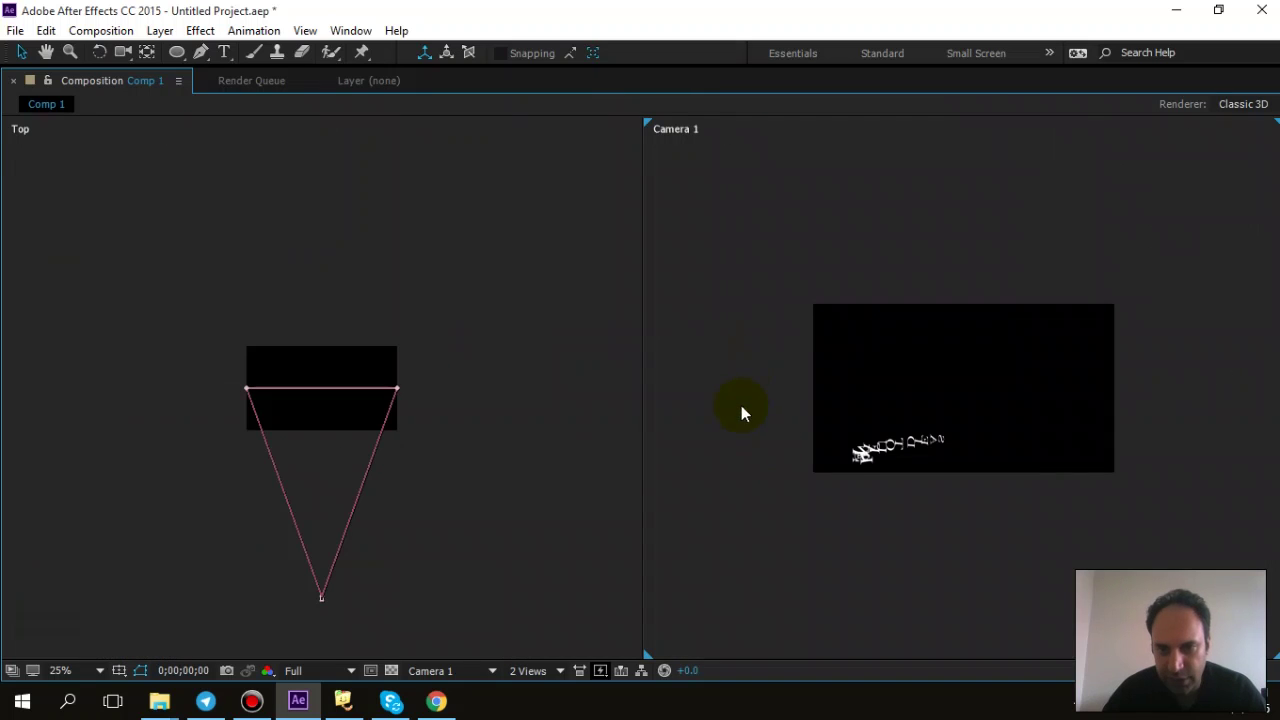
click(517, 670)
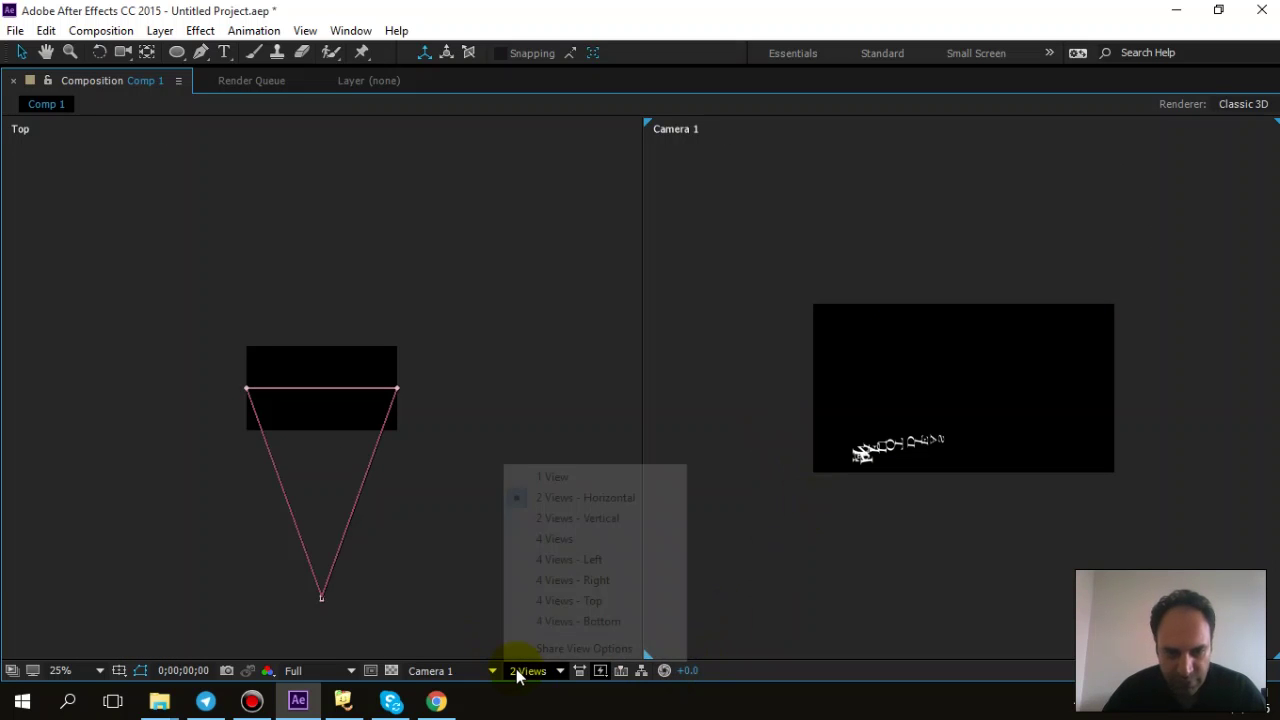
click(584, 478)
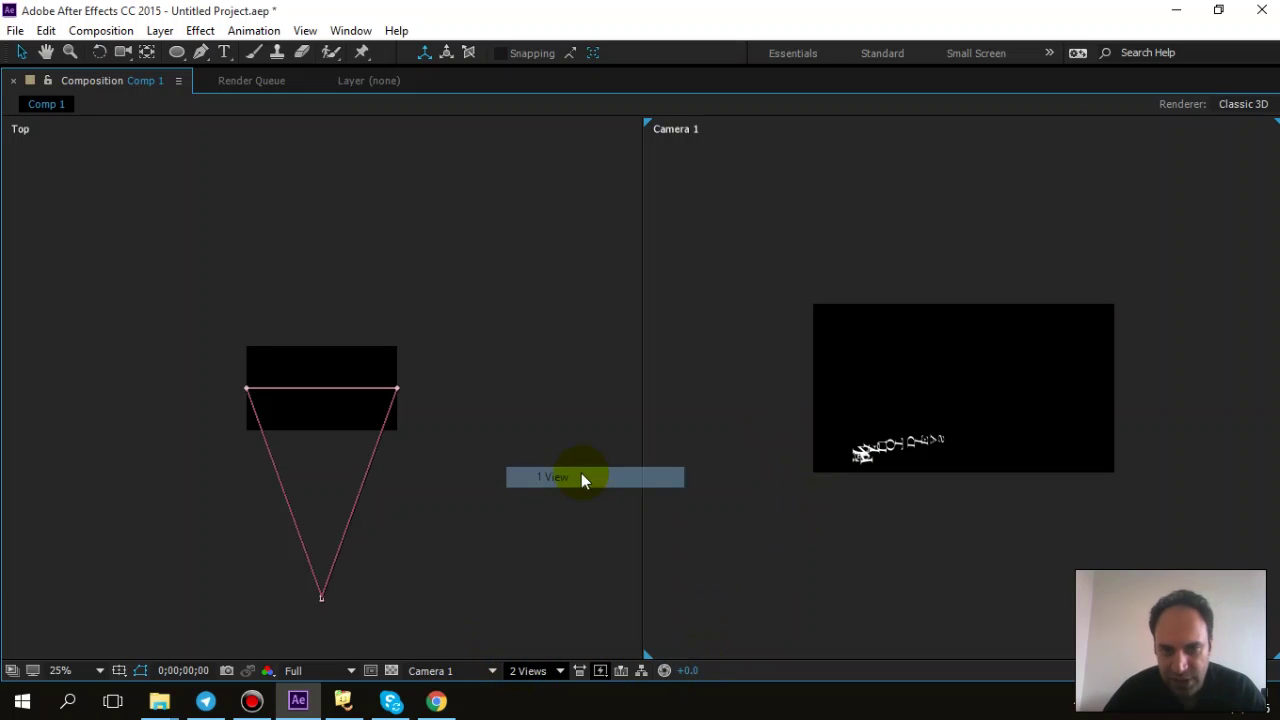
key(period)
key(period)
key(period)
key(period)
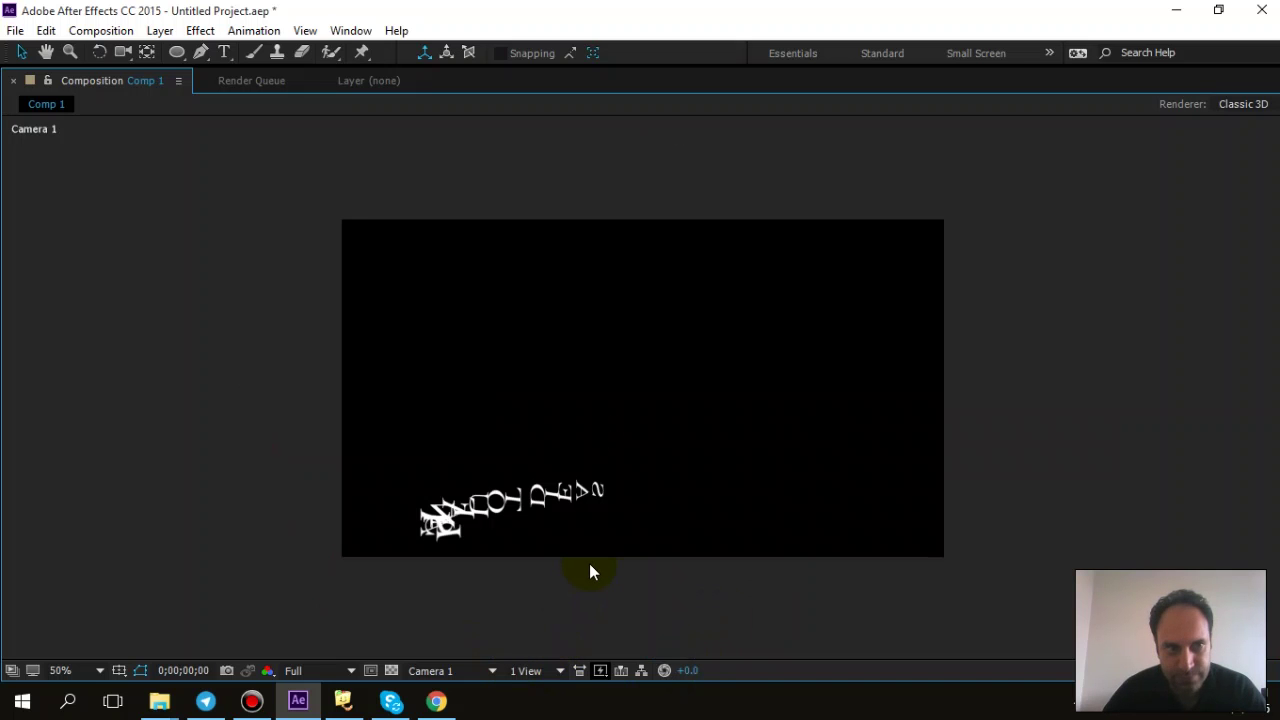
scroll(590, 565, down, 1)
scroll(590, 565, up, 1)
scroll(588, 566, down, 1)
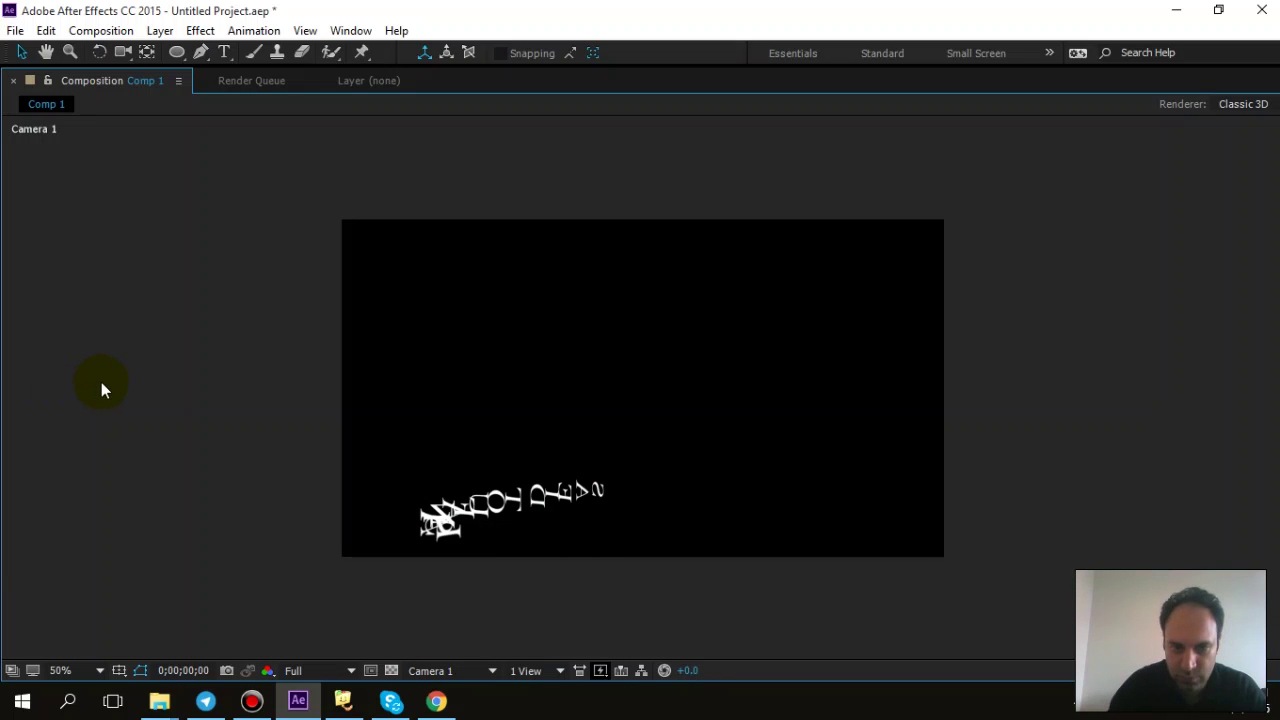
Preview the text animation, stop it at 0;00;09;25 and restore the full workspace
key(space)
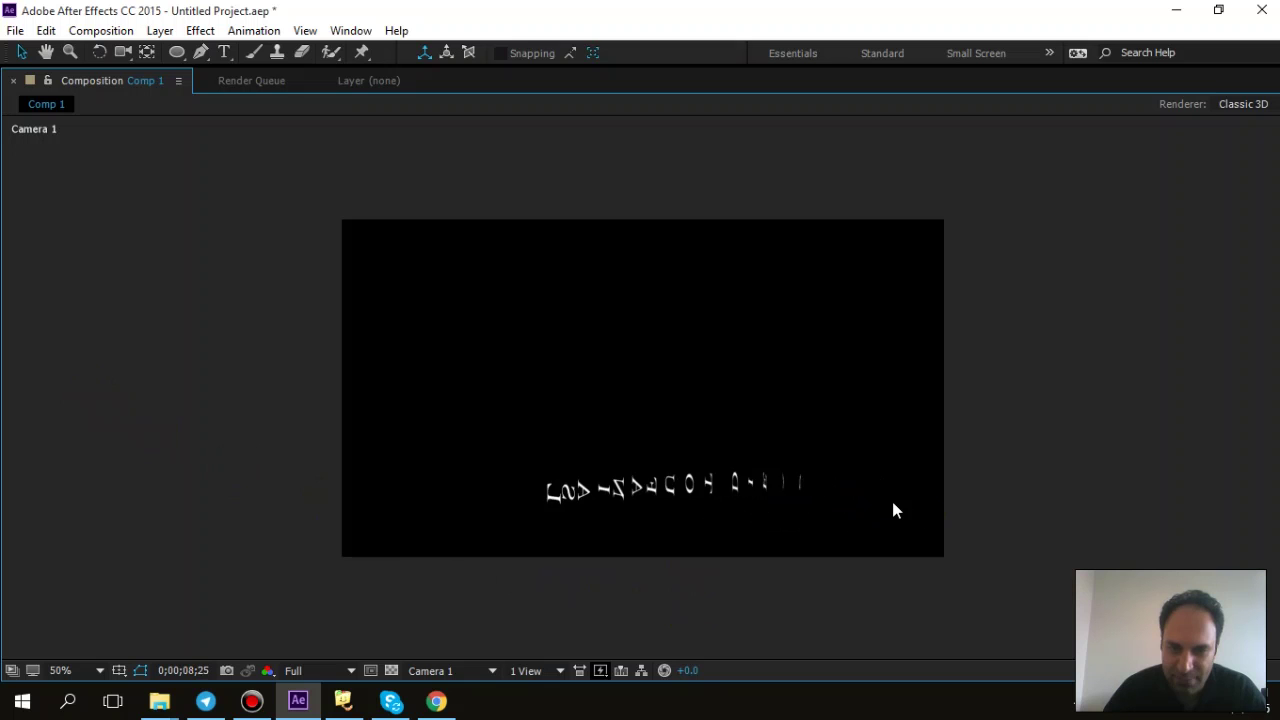
click(623, 510)
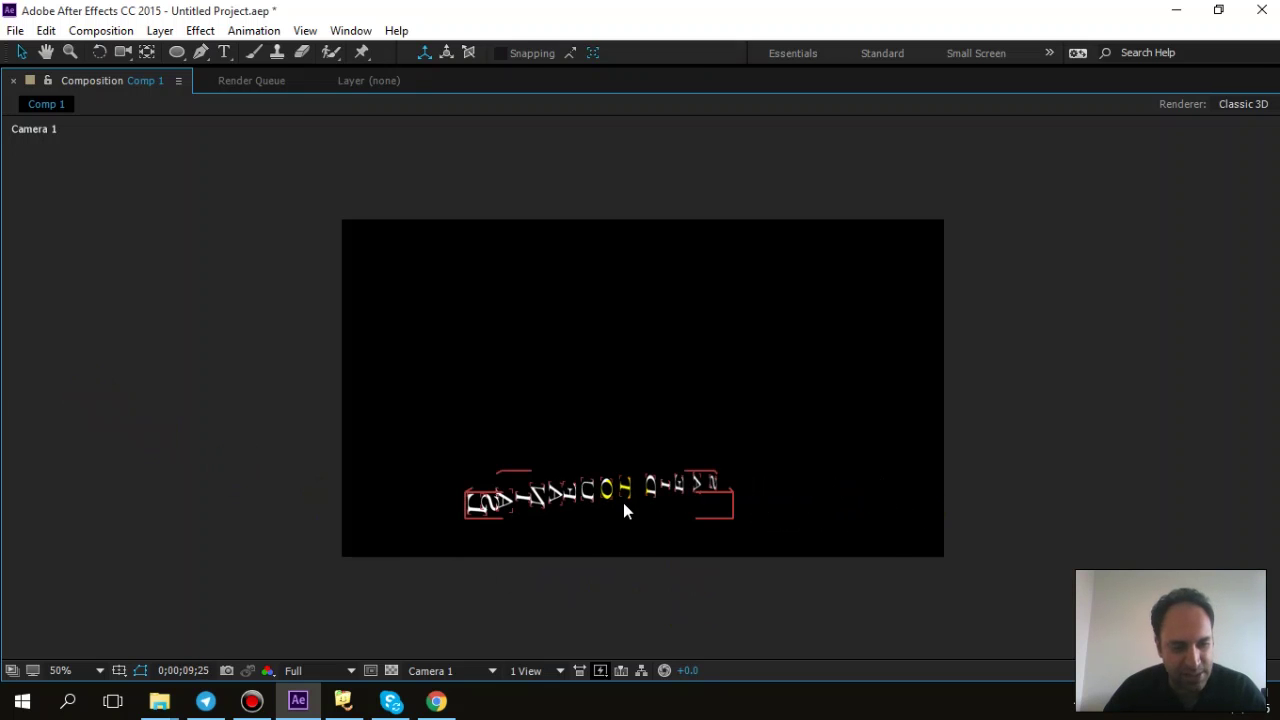
key(grave)
Set the text animator's X Rotation to 90°
mouse_move(285, 580)
mouse_down()
mouse_move(346, 571)
mouse_move(283, 576)
mouse_up()
click(283, 574)
text(90)
key(Return)
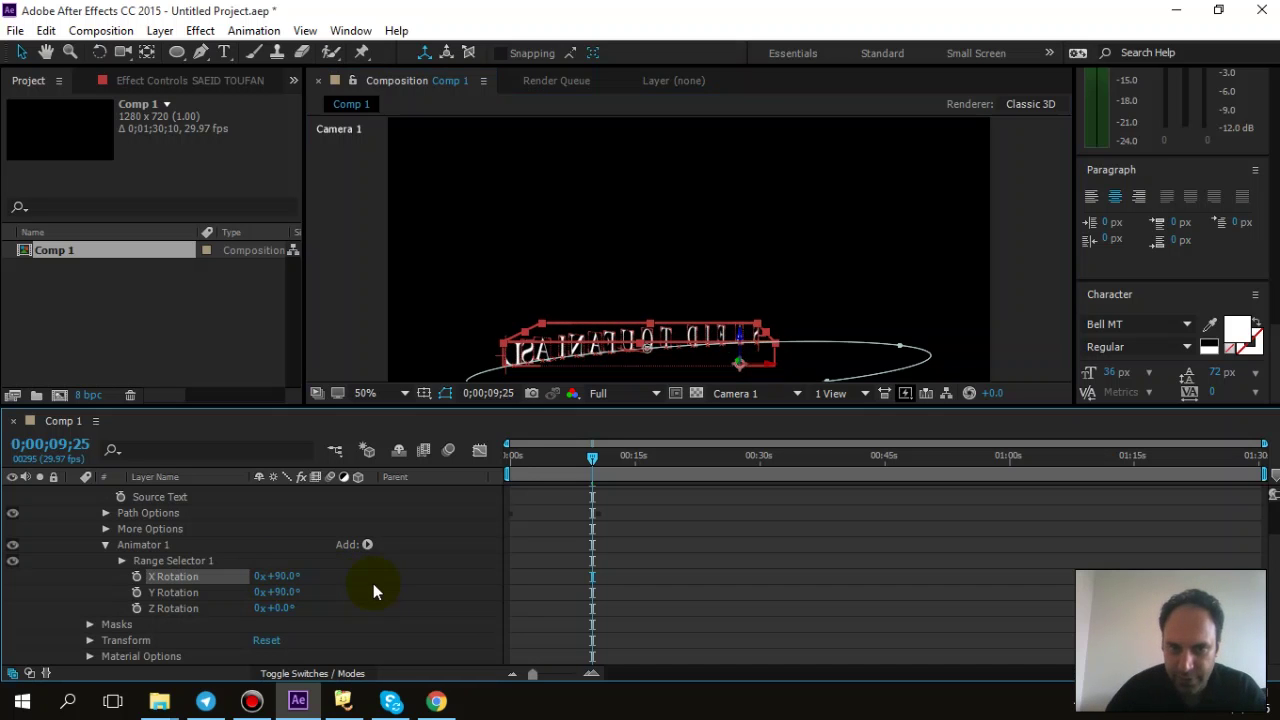
Preview the animation with the composition maximized, restore the workspace and scrub the time back to 0;00;00;14
click(360, 299)
key(grave)
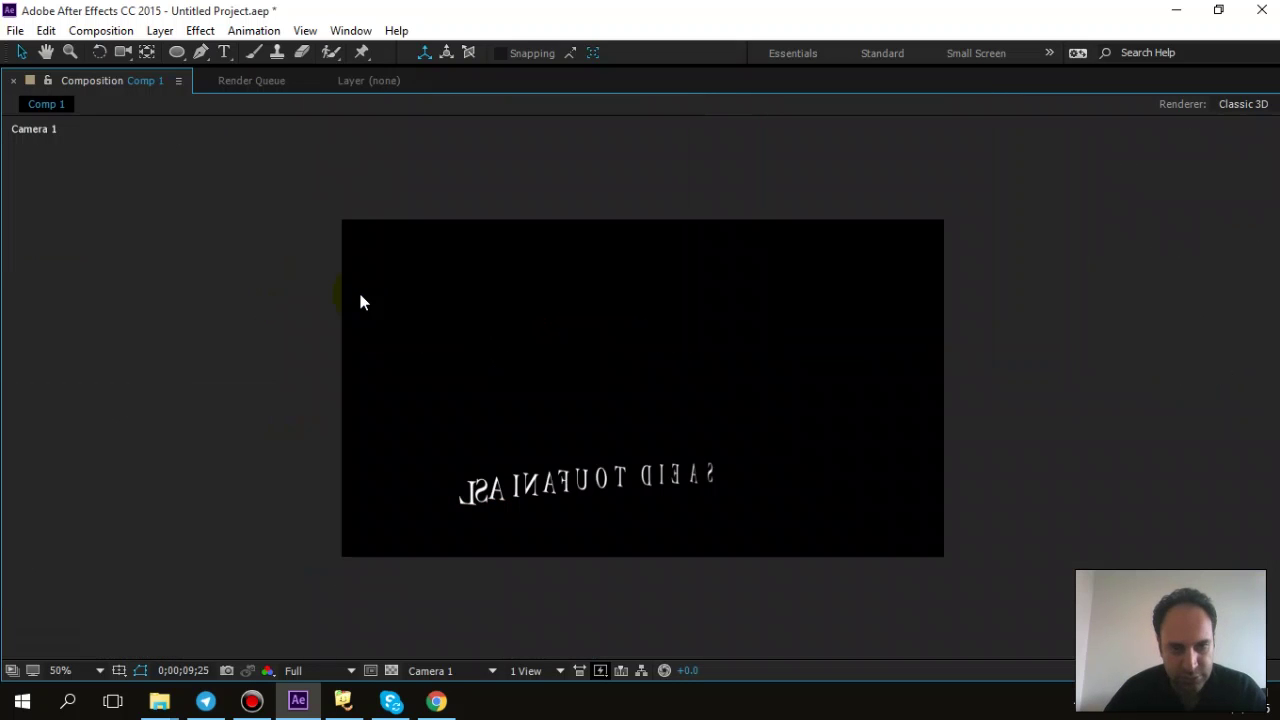
key(space)
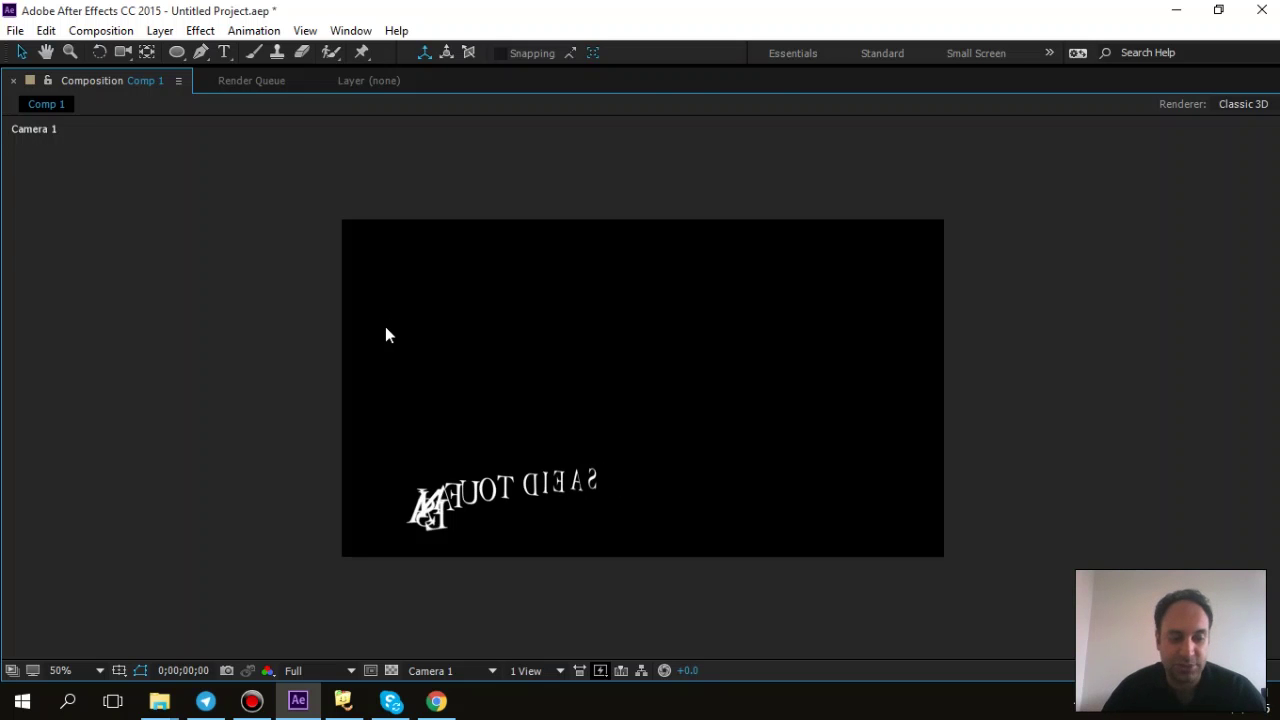
key(grave)
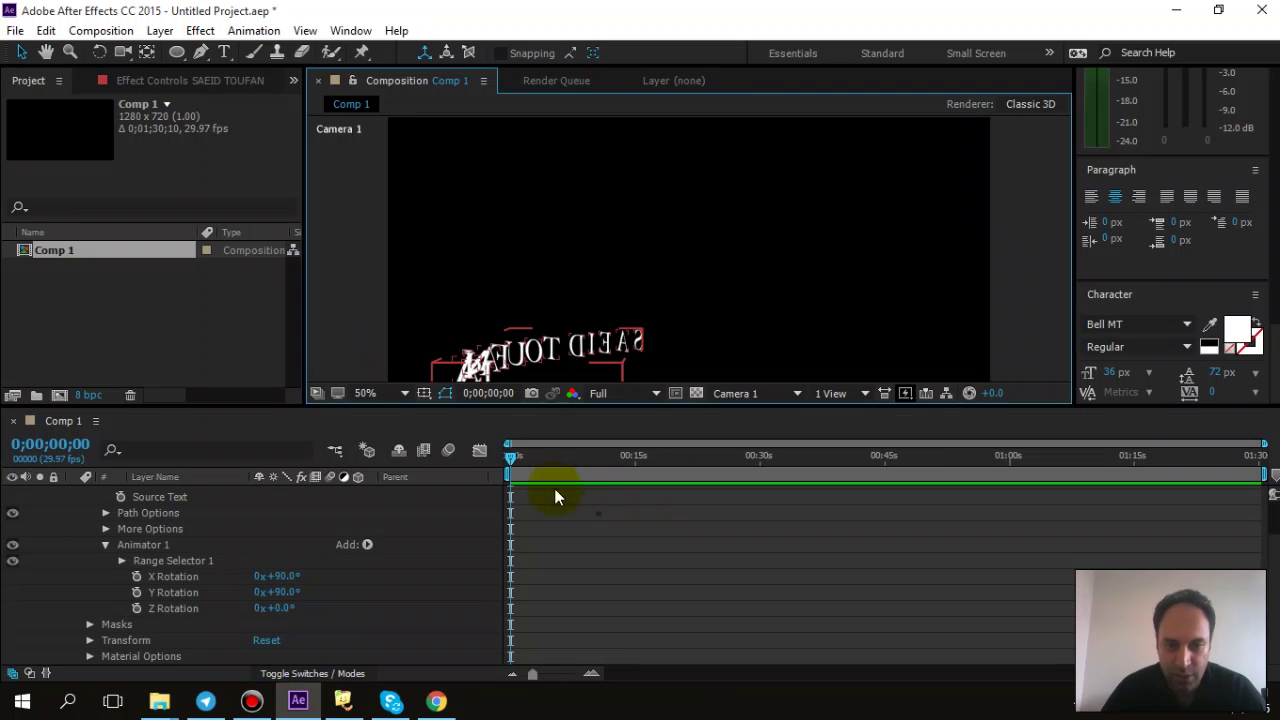
drag(517, 454, 600, 461)
click(514, 460)
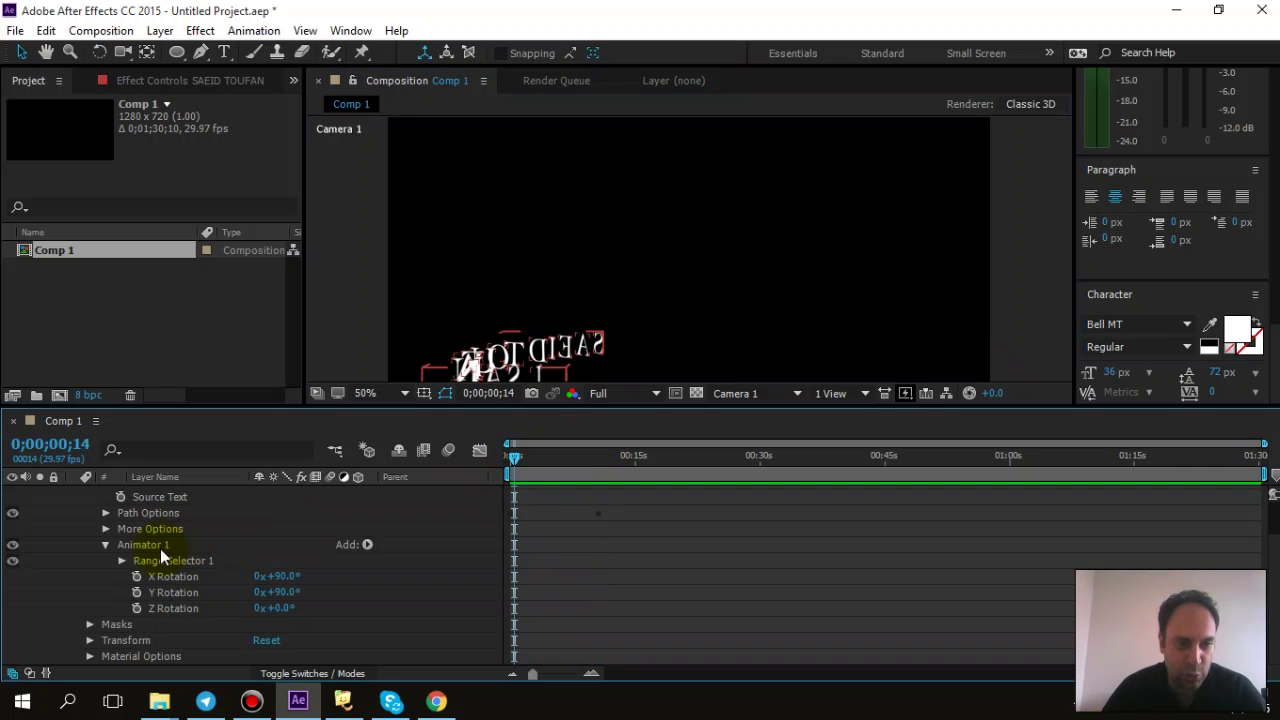
Collapse Animator 1 and the text layer's properties, and enlarge the composition viewing area
click(106, 545)
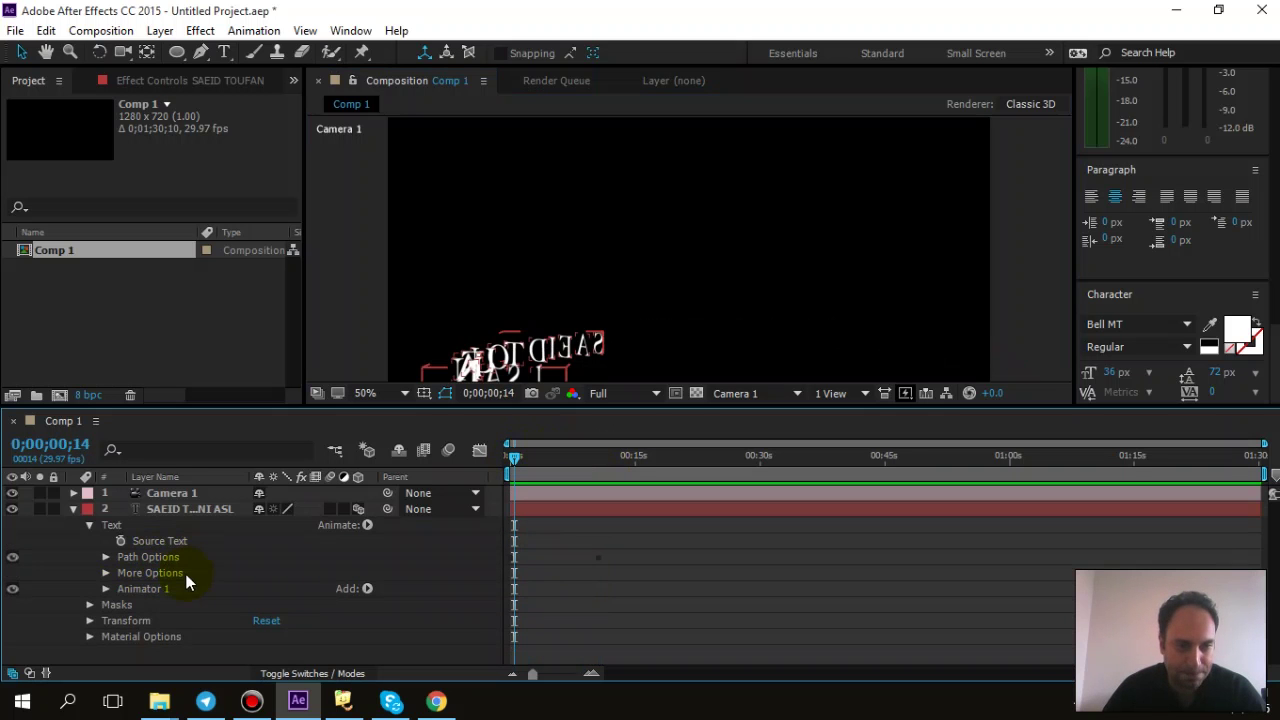
click(72, 509)
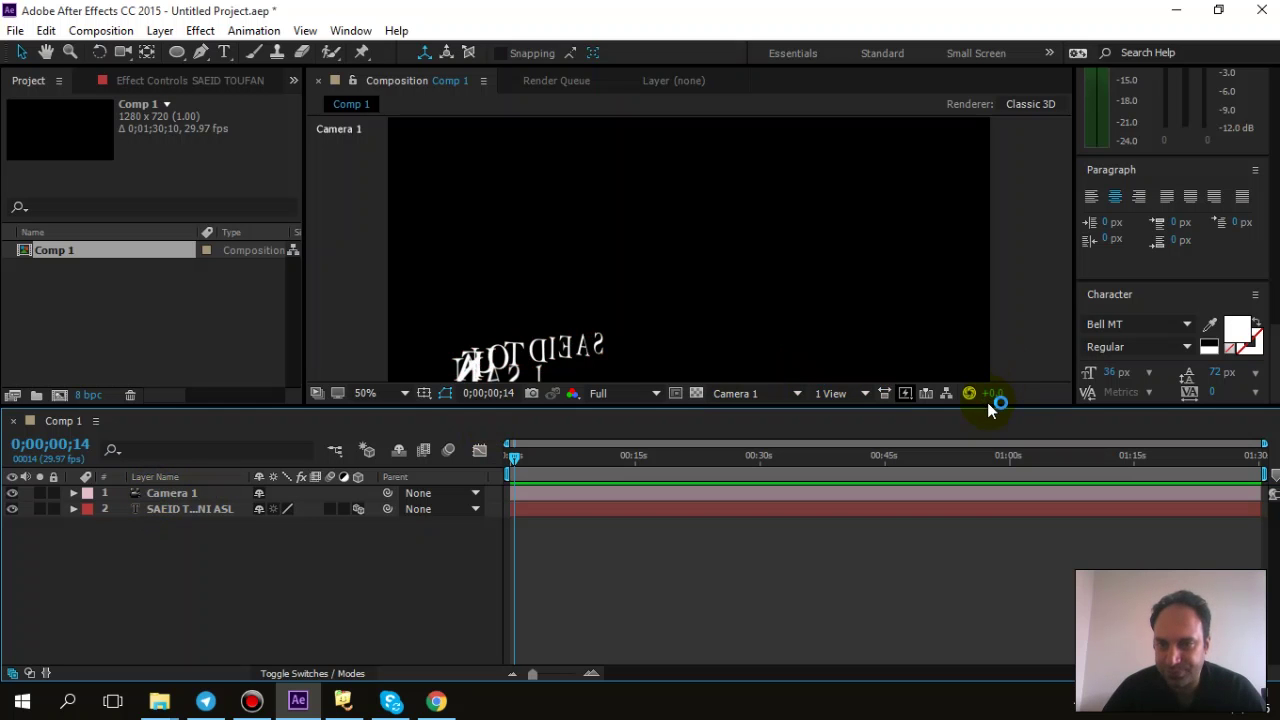
drag(988, 408, 969, 463)
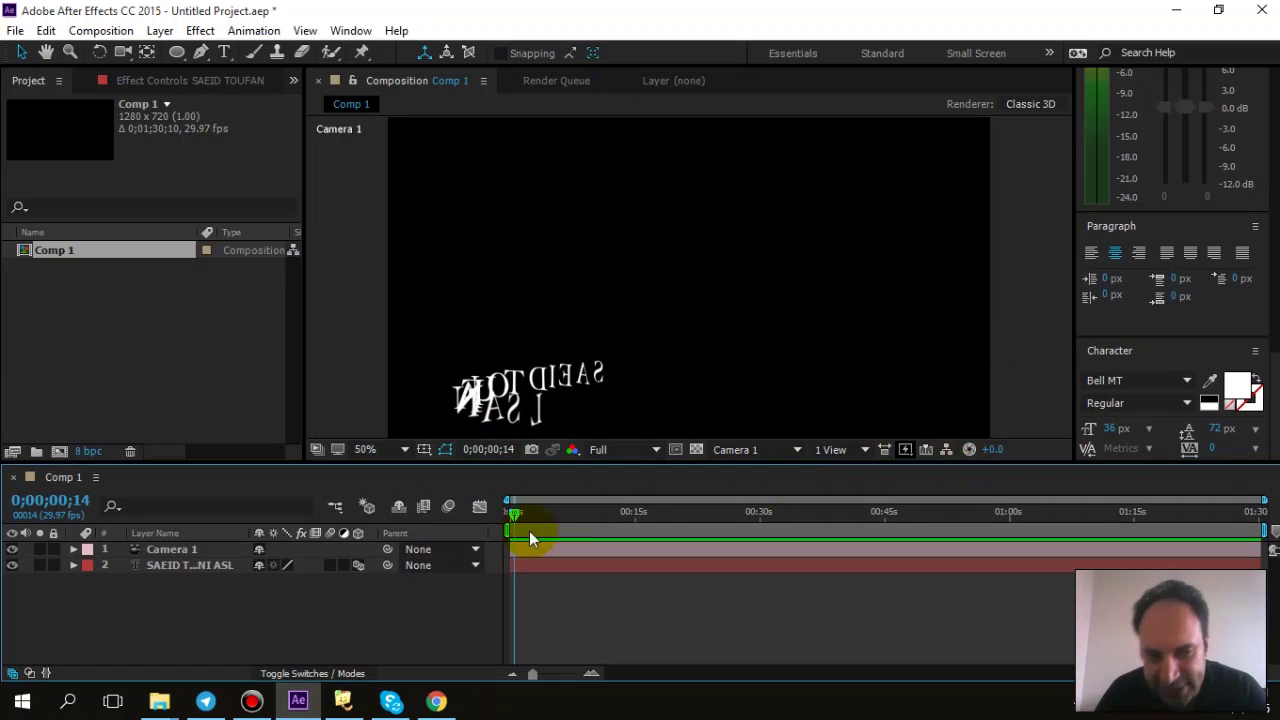
Reopen the text layer's properties and collapse its Text group
click(74, 565)
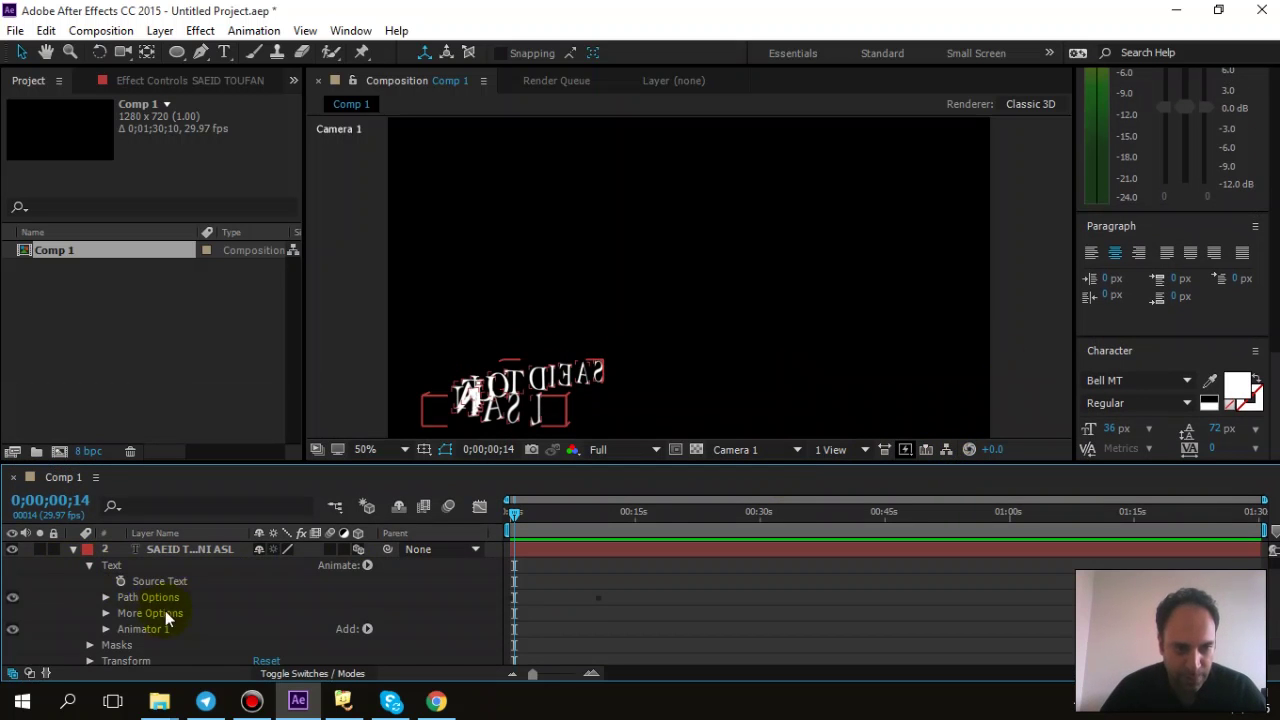
scroll(167, 599, up, 1)
click(70, 567)
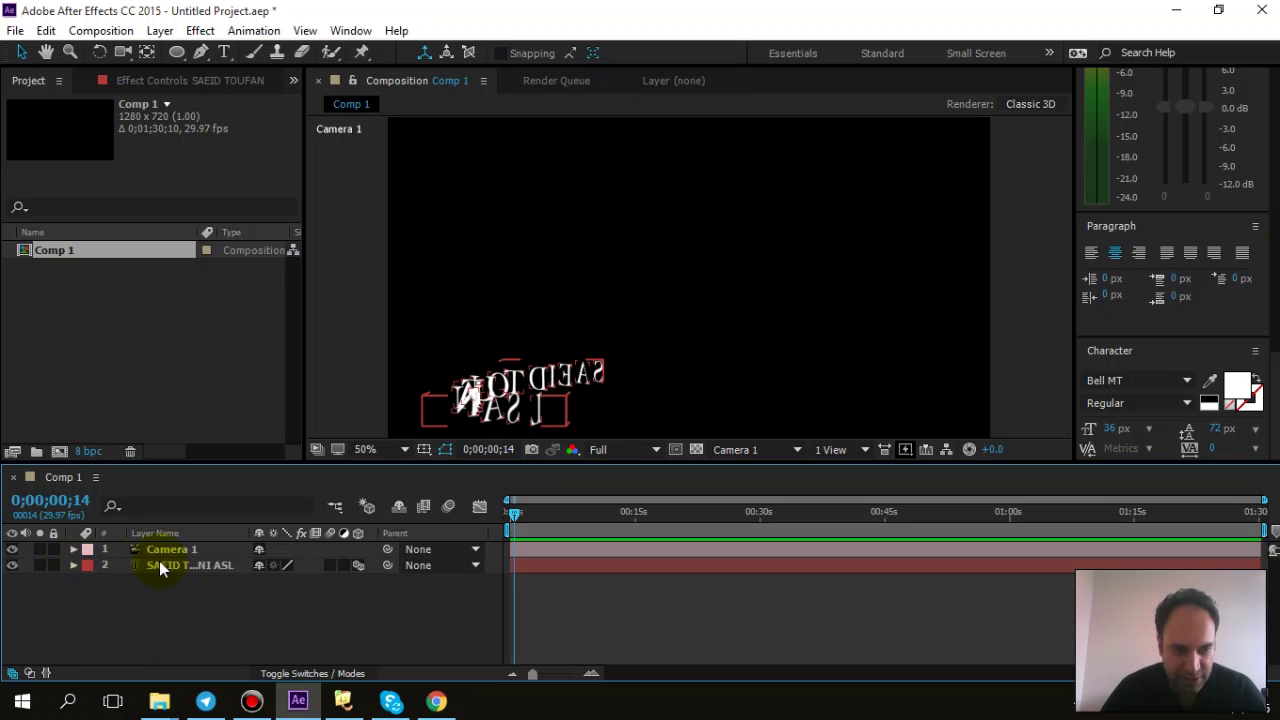
click(73, 565)
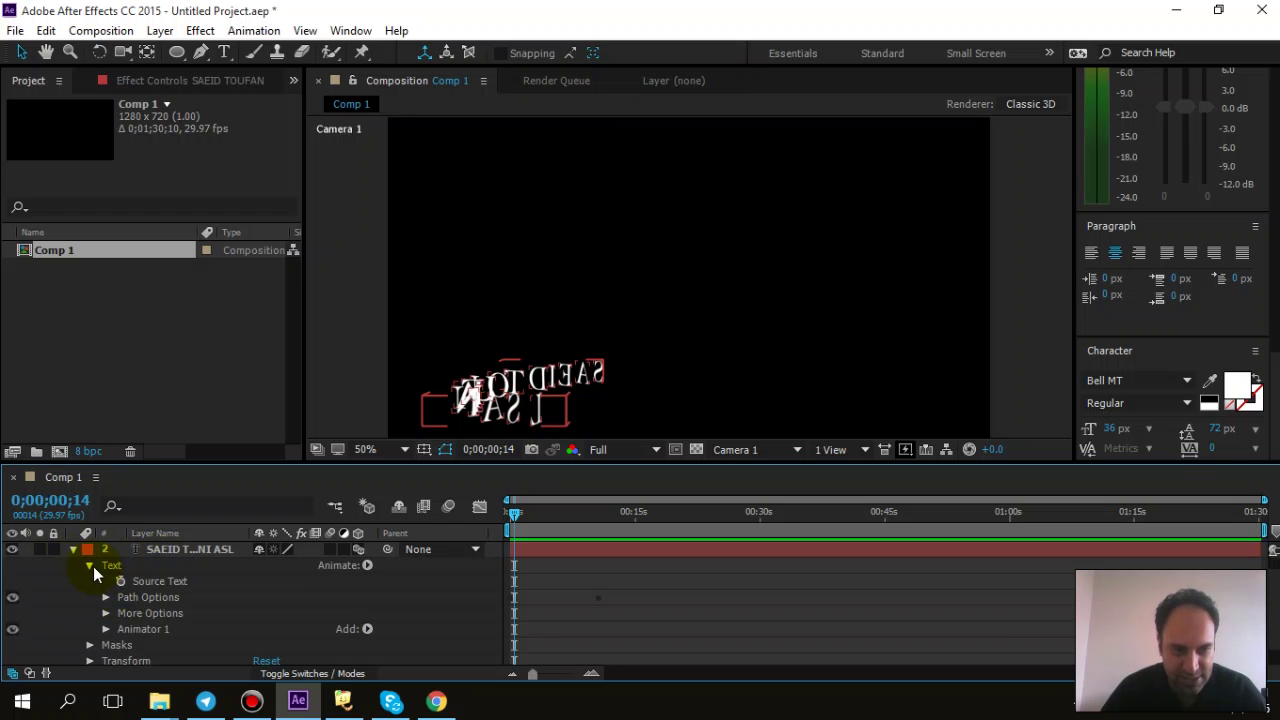
click(90, 566)
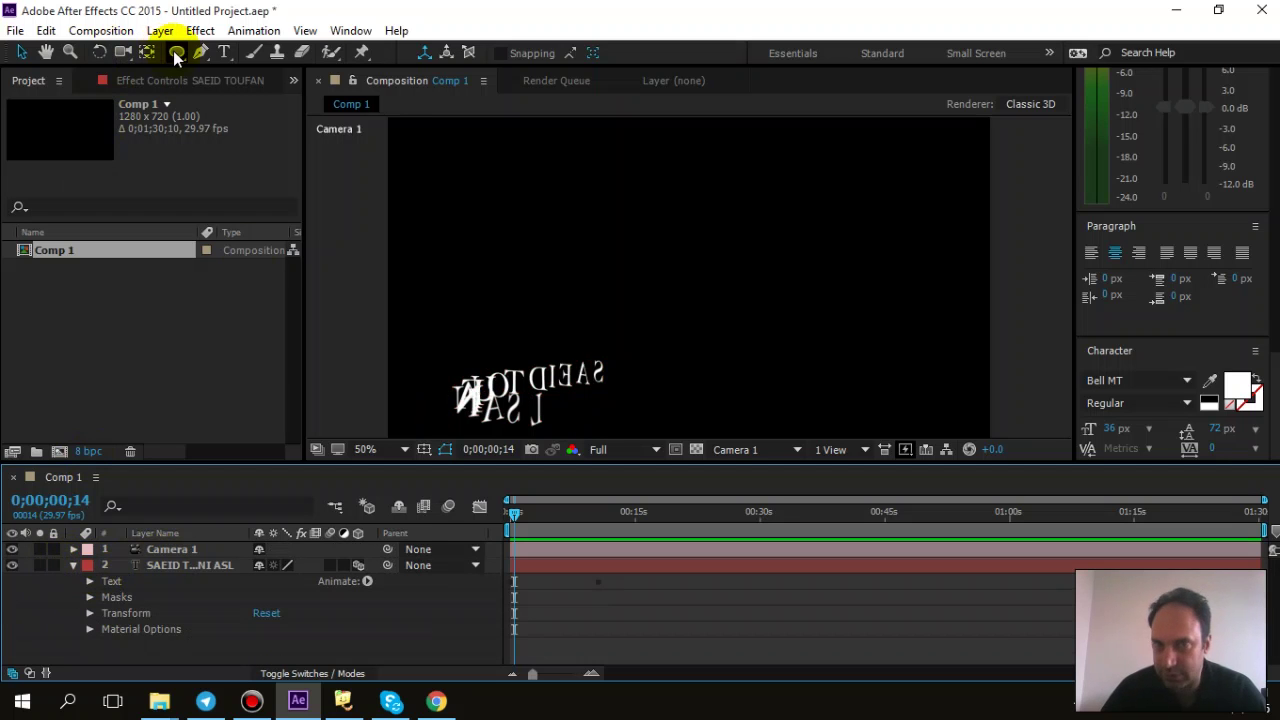
Examine the text layer's Path Options and Mask 1, collapsing the Text and Masks groups when done
click(235, 565)
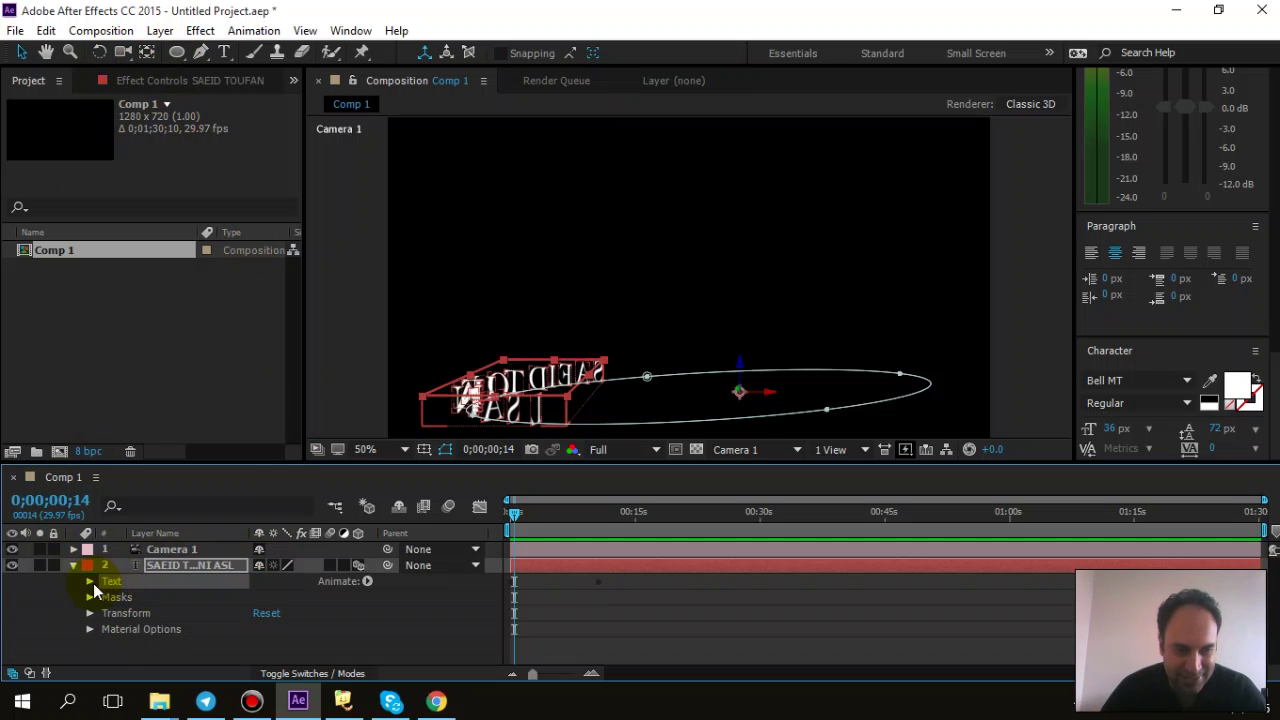
click(90, 582)
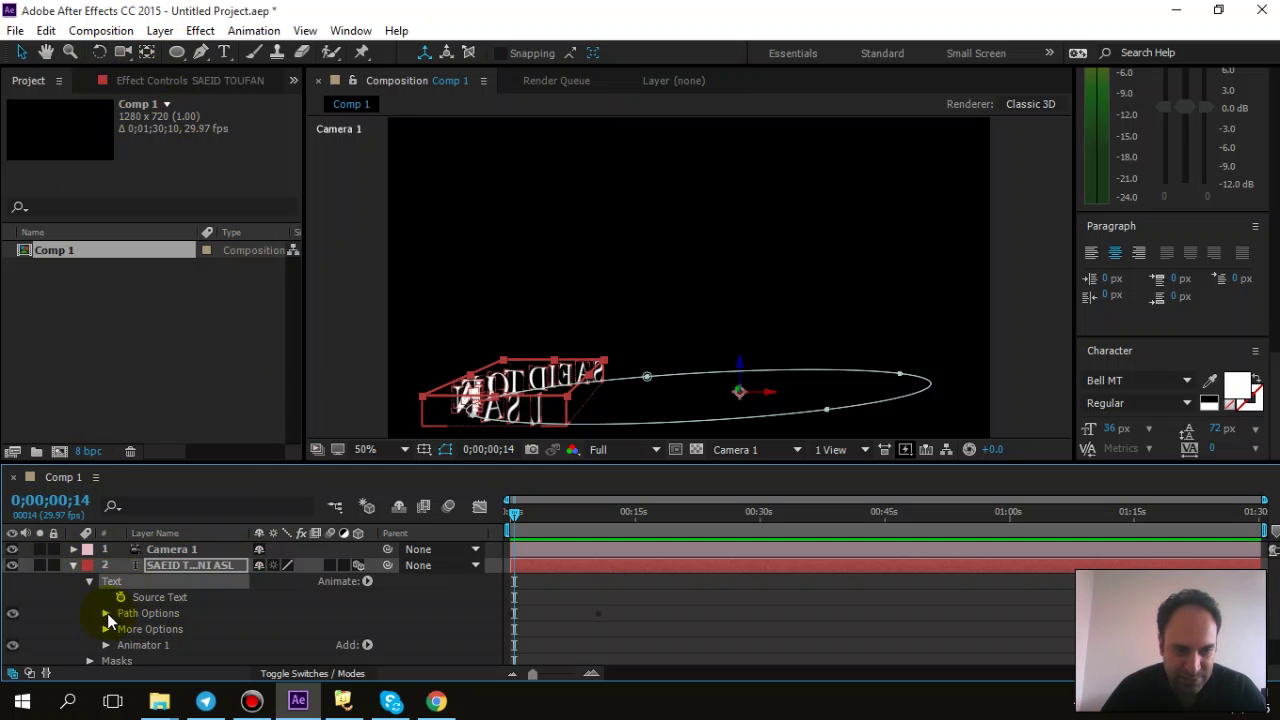
click(105, 614)
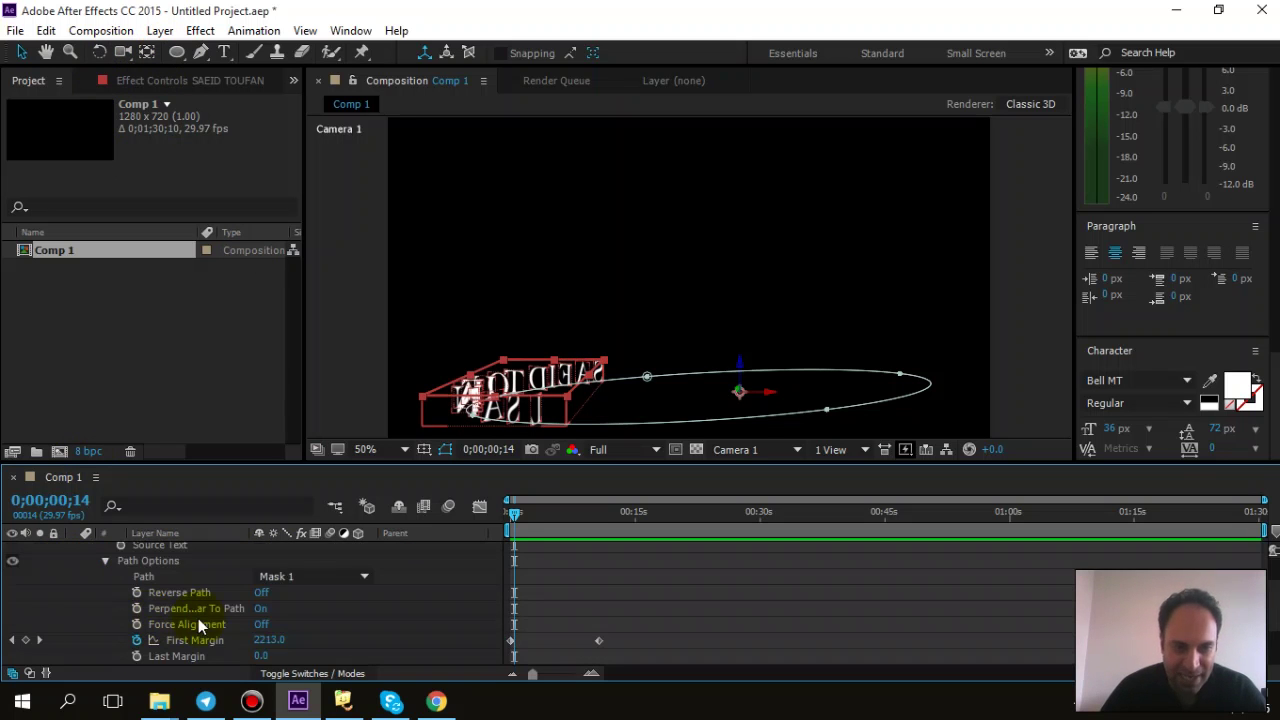
click(105, 561)
click(108, 624)
click(90, 624)
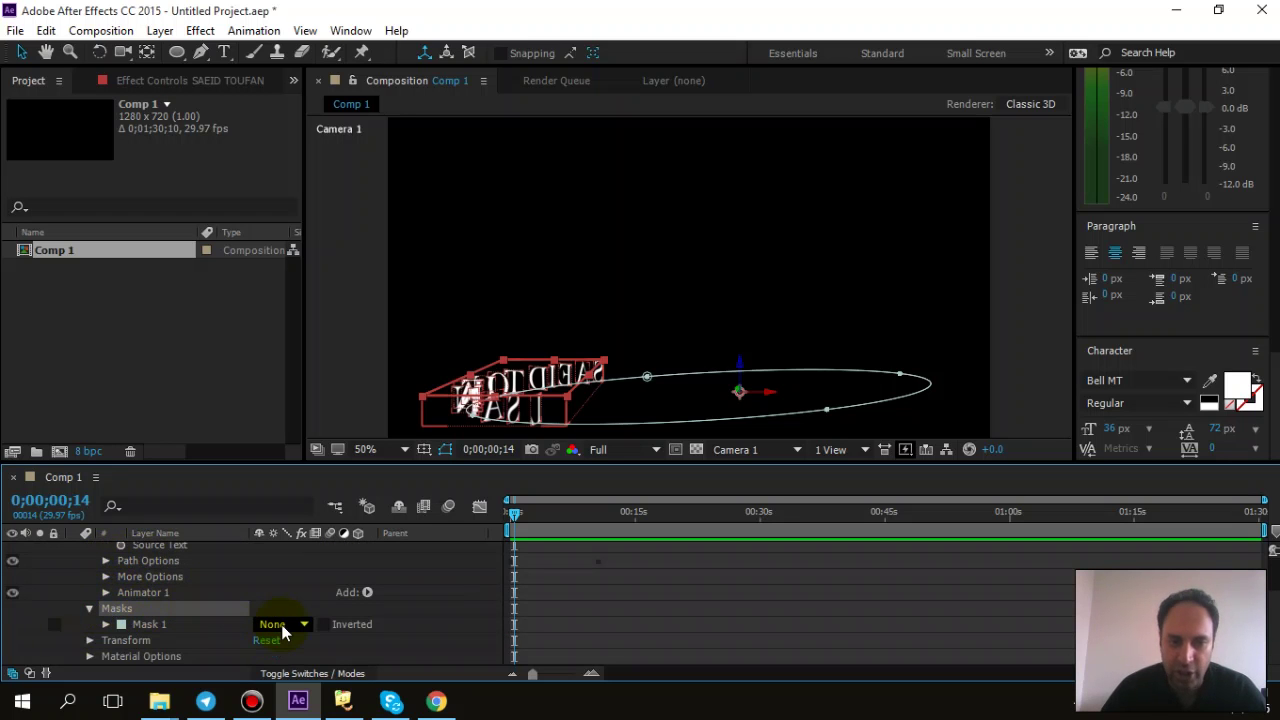
scroll(277, 610, up, 3)
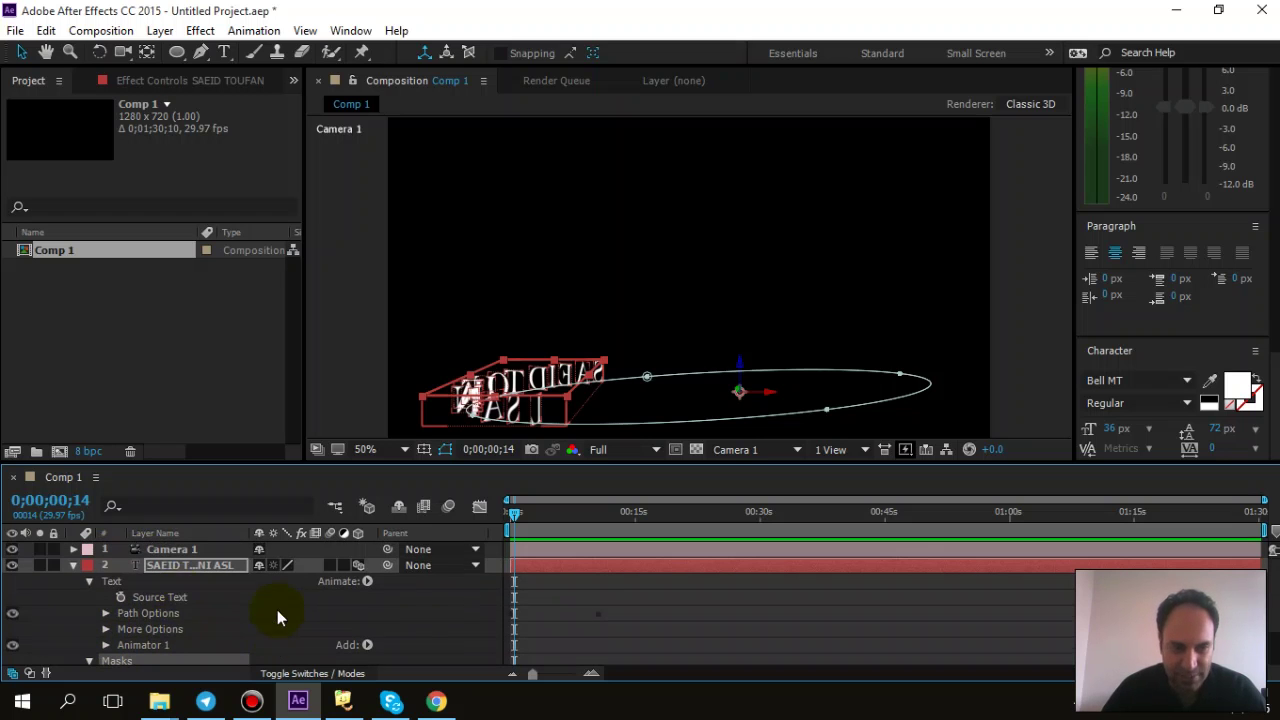
click(73, 565)
click(73, 565)
click(89, 581)
click(89, 597)
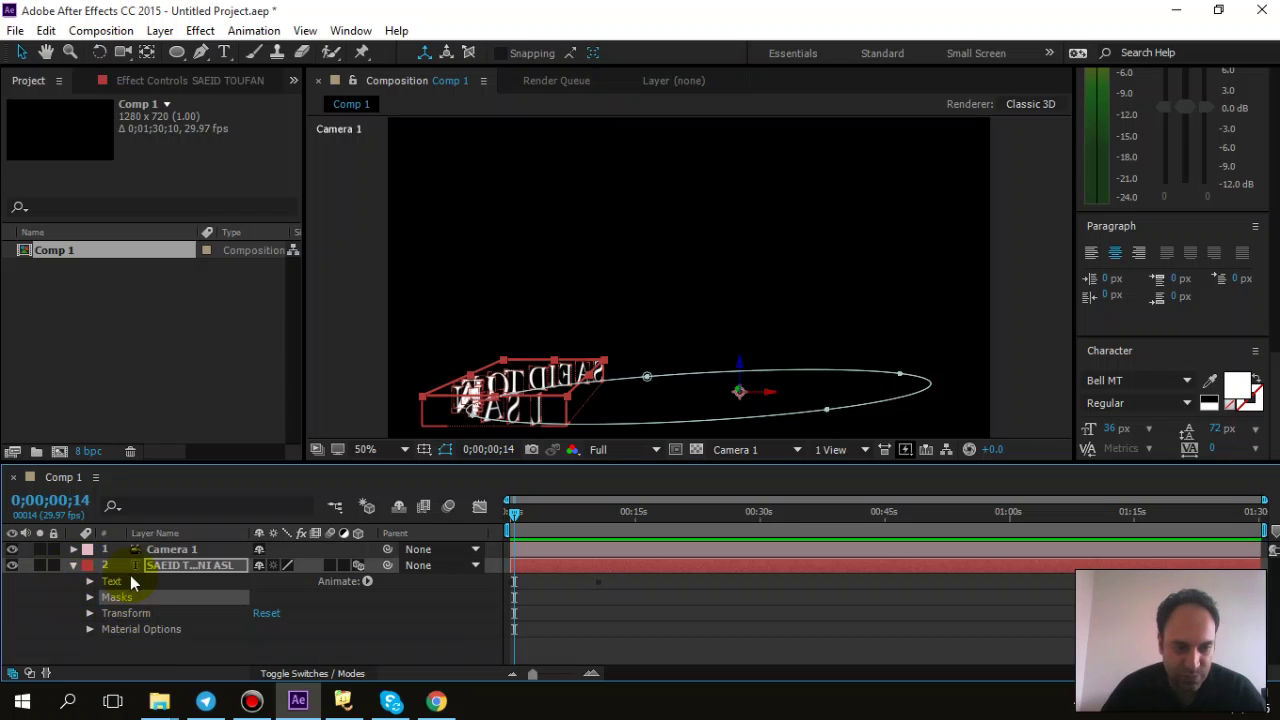
Reveal the text layer's Transform properties and review its X, Y and Z Rotation
click(91, 612)
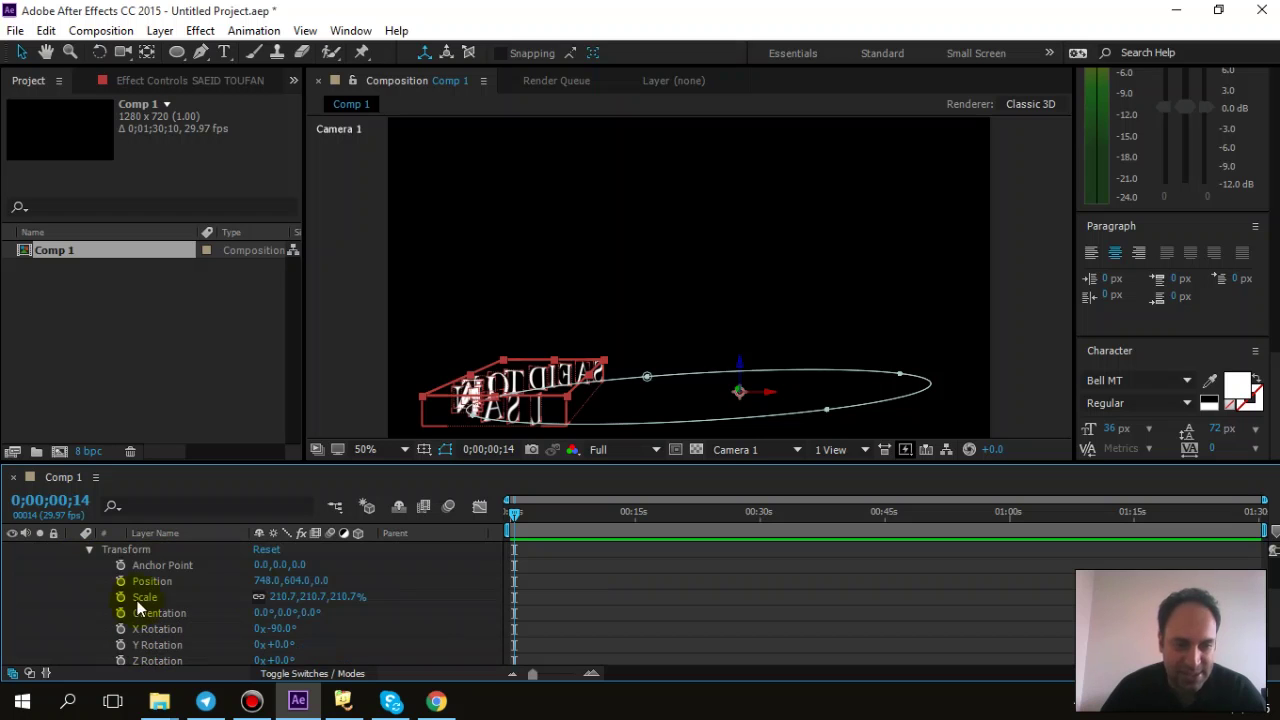
scroll(385, 615, down, 2)
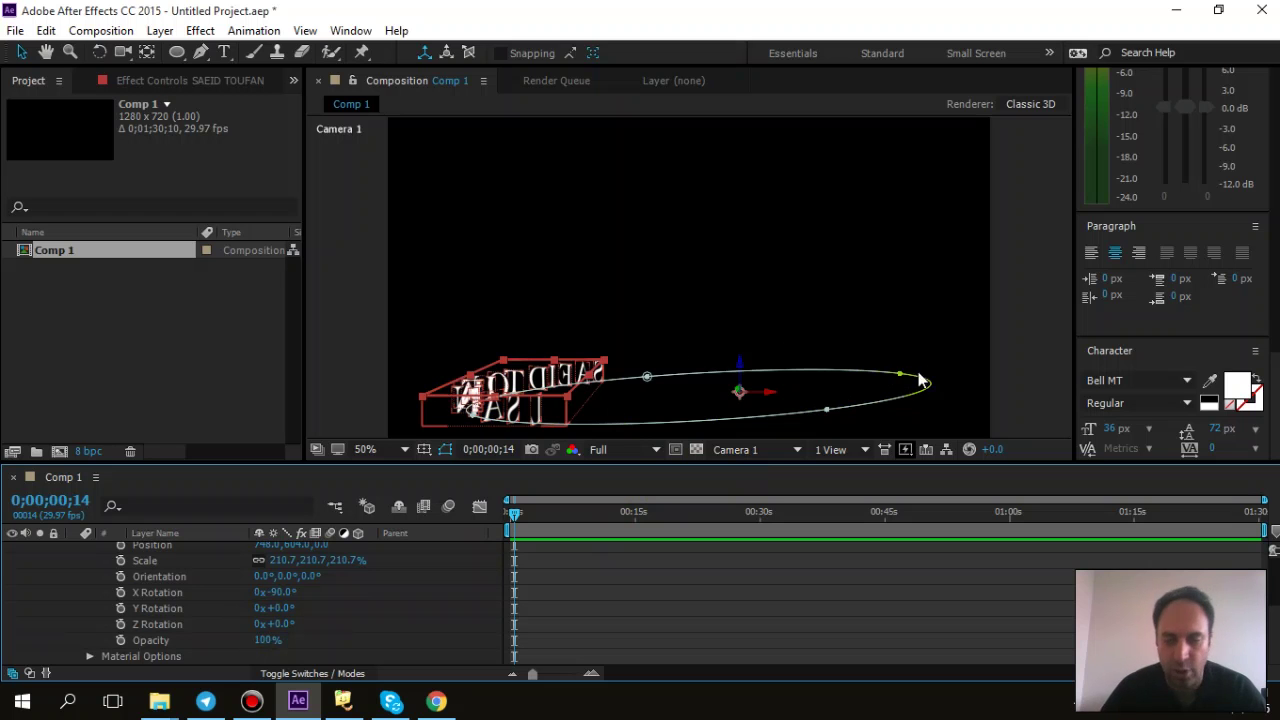
click(279, 610)
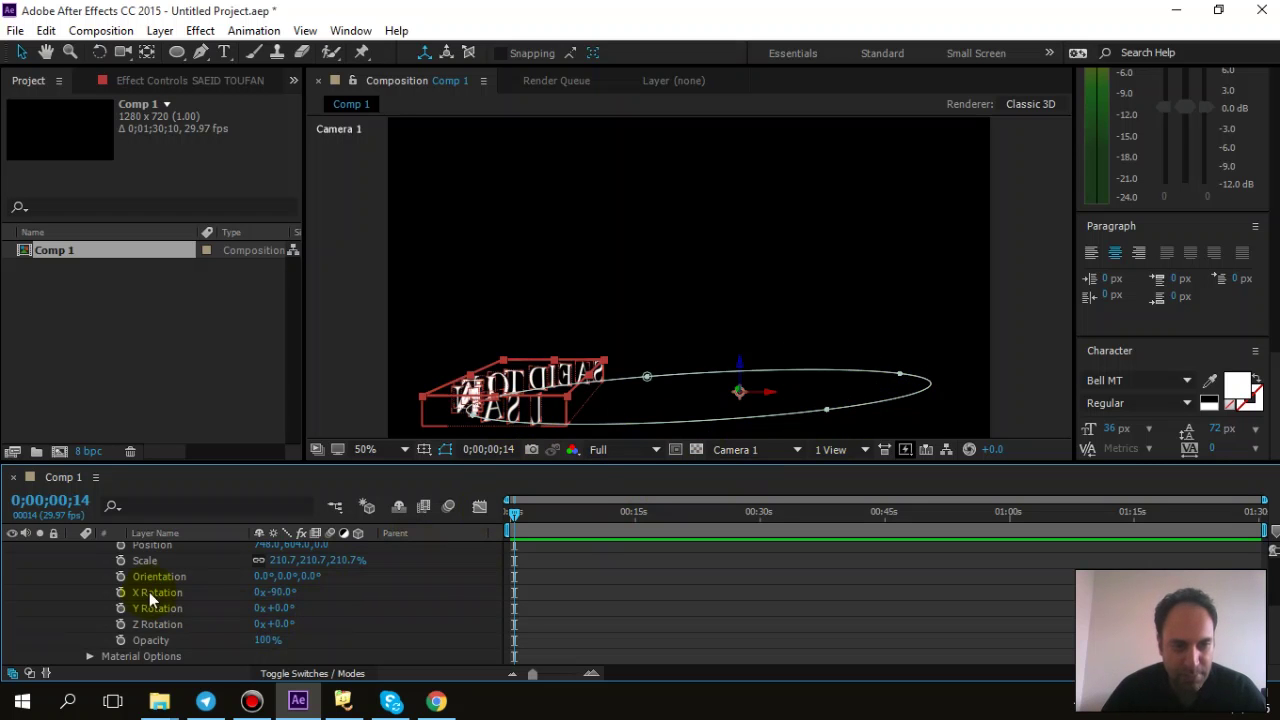
Collapse the text layer's Transform group and review the properties that a text animator can add
scroll(175, 603, up, 4)
click(100, 567)
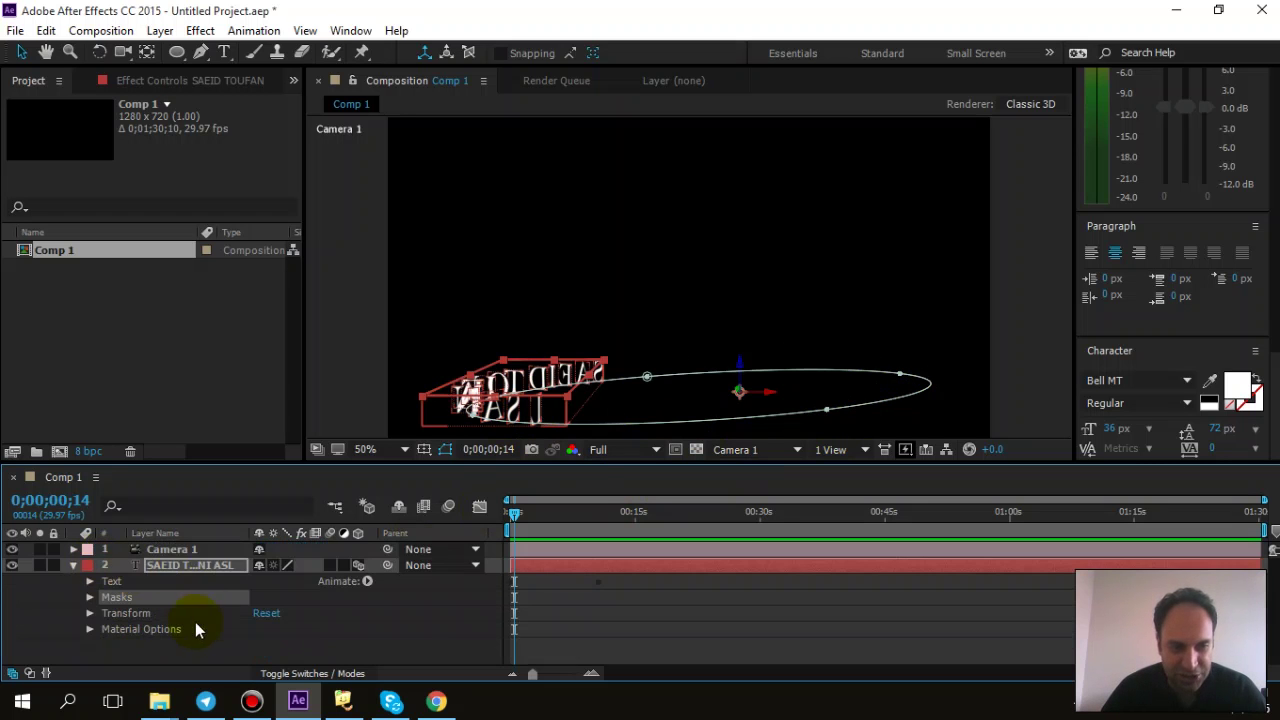
click(367, 582)
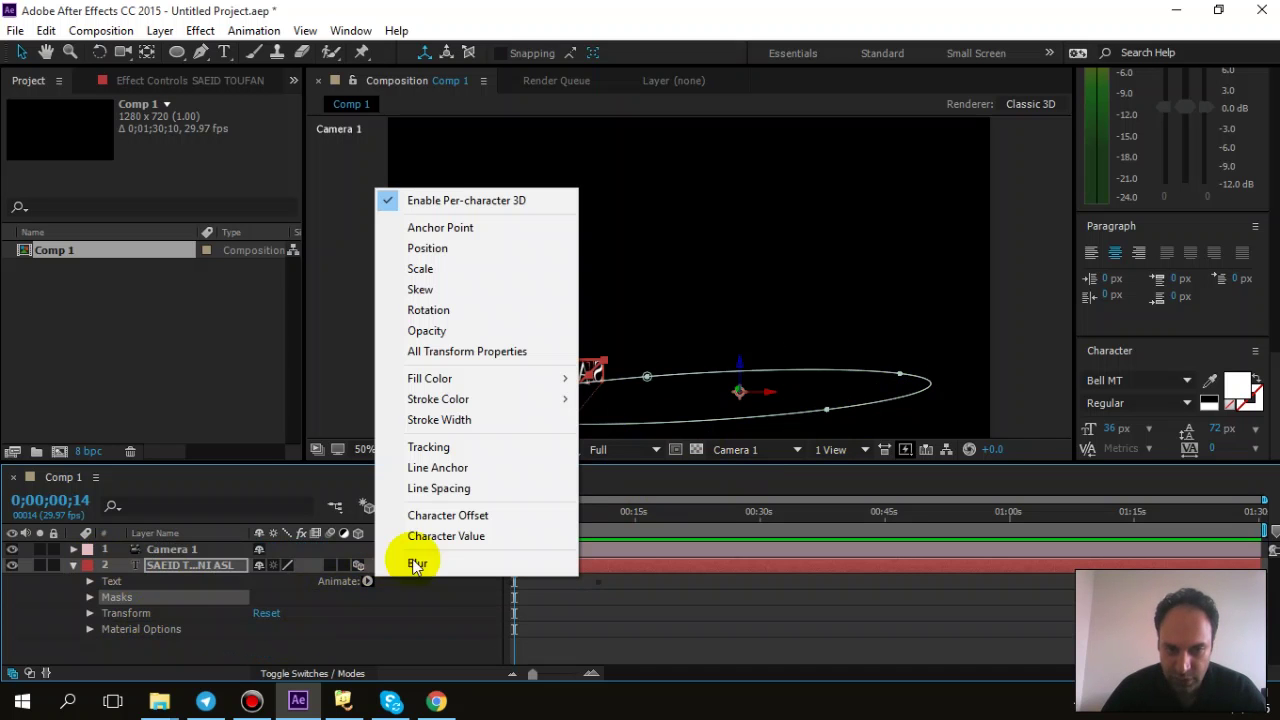
click(92, 588)
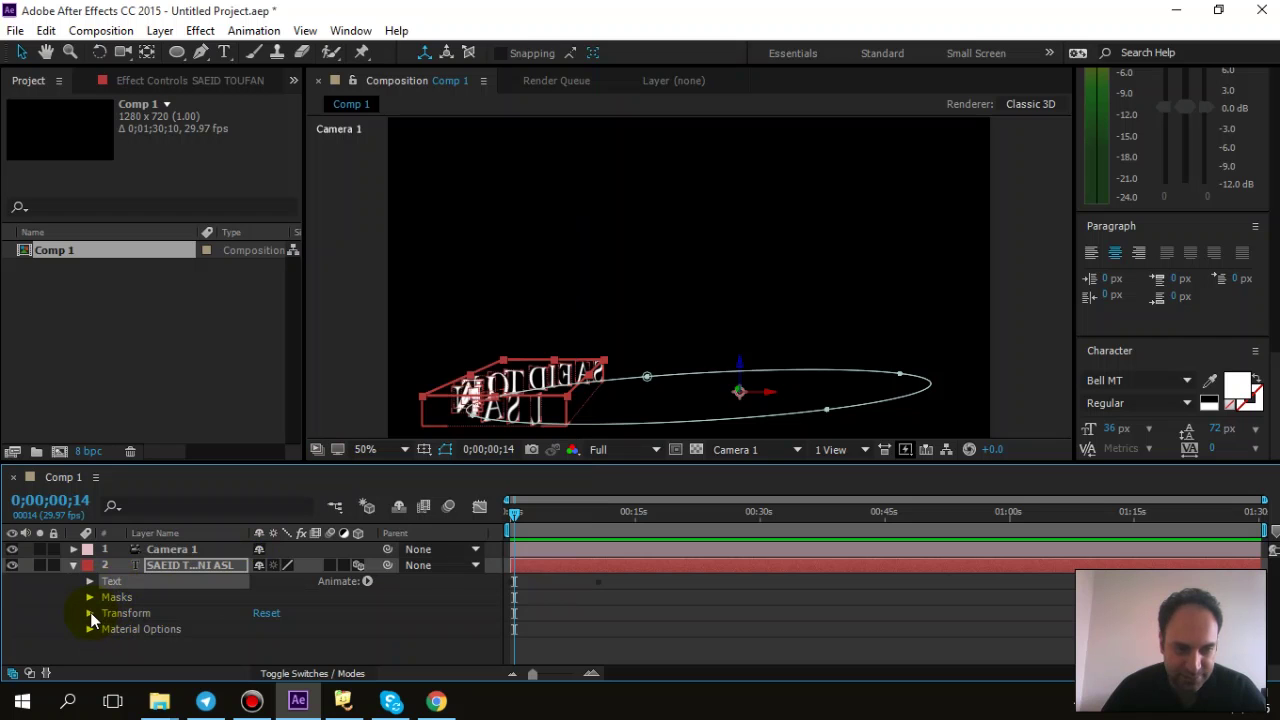
click(89, 597)
click(89, 597)
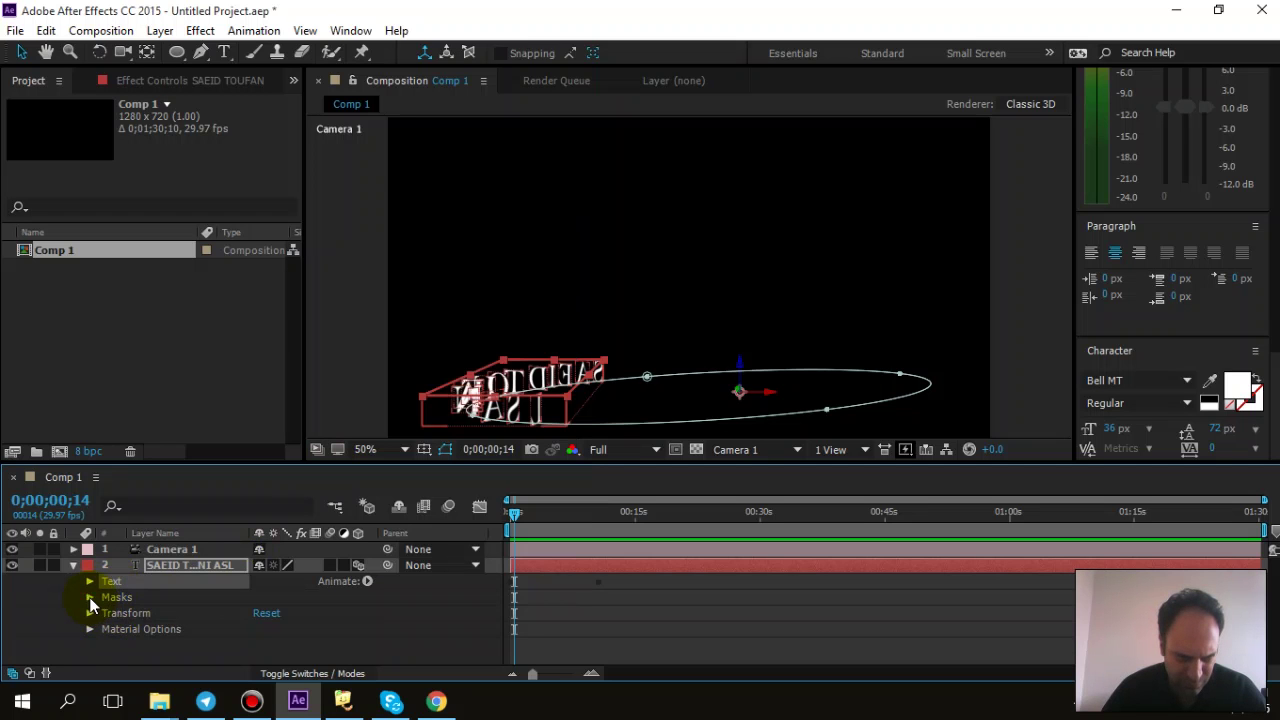
Expand the text layer's Animator 1 and set its Y Rotation to 0°
click(89, 582)
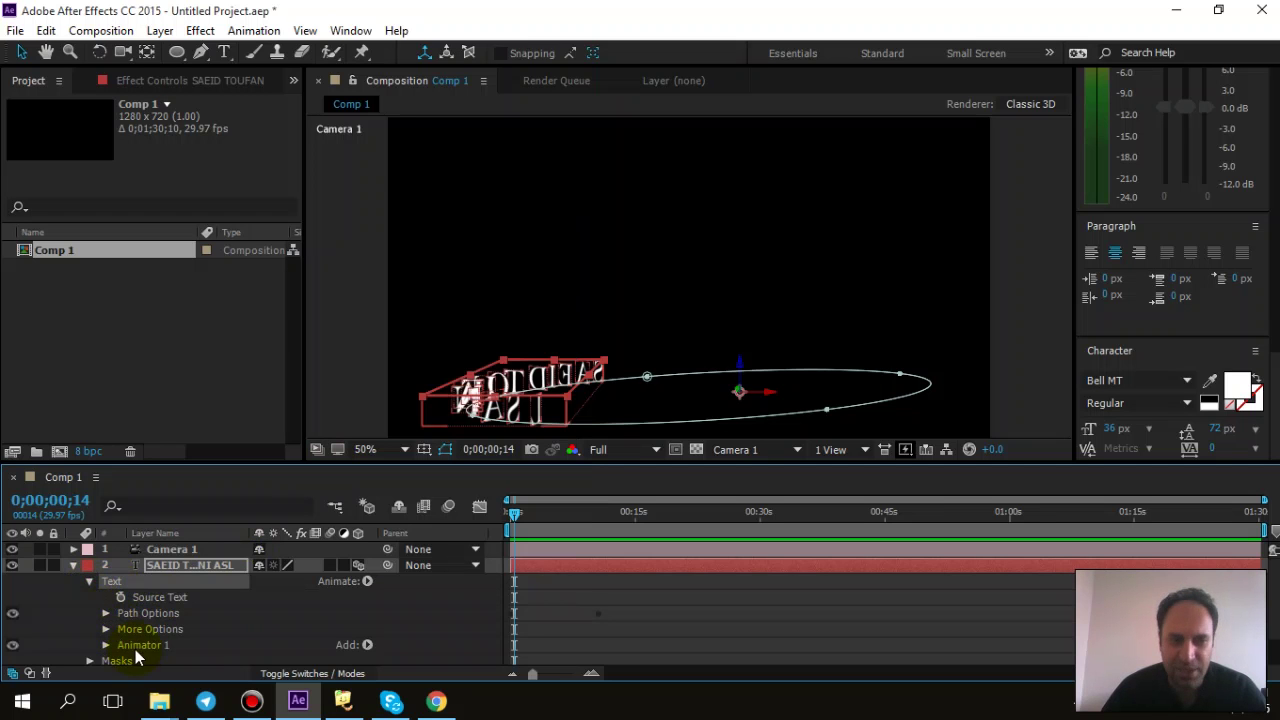
scroll(135, 649, down, 2)
click(105, 608)
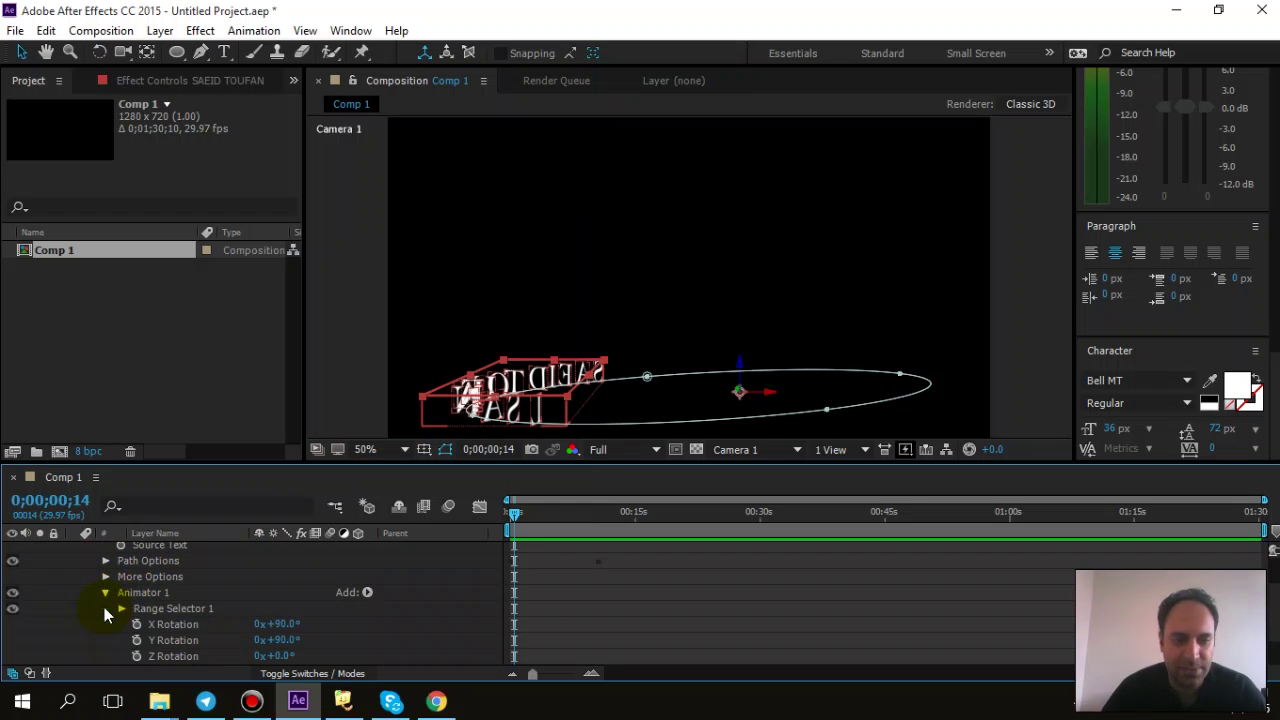
scroll(209, 633, down, 3)
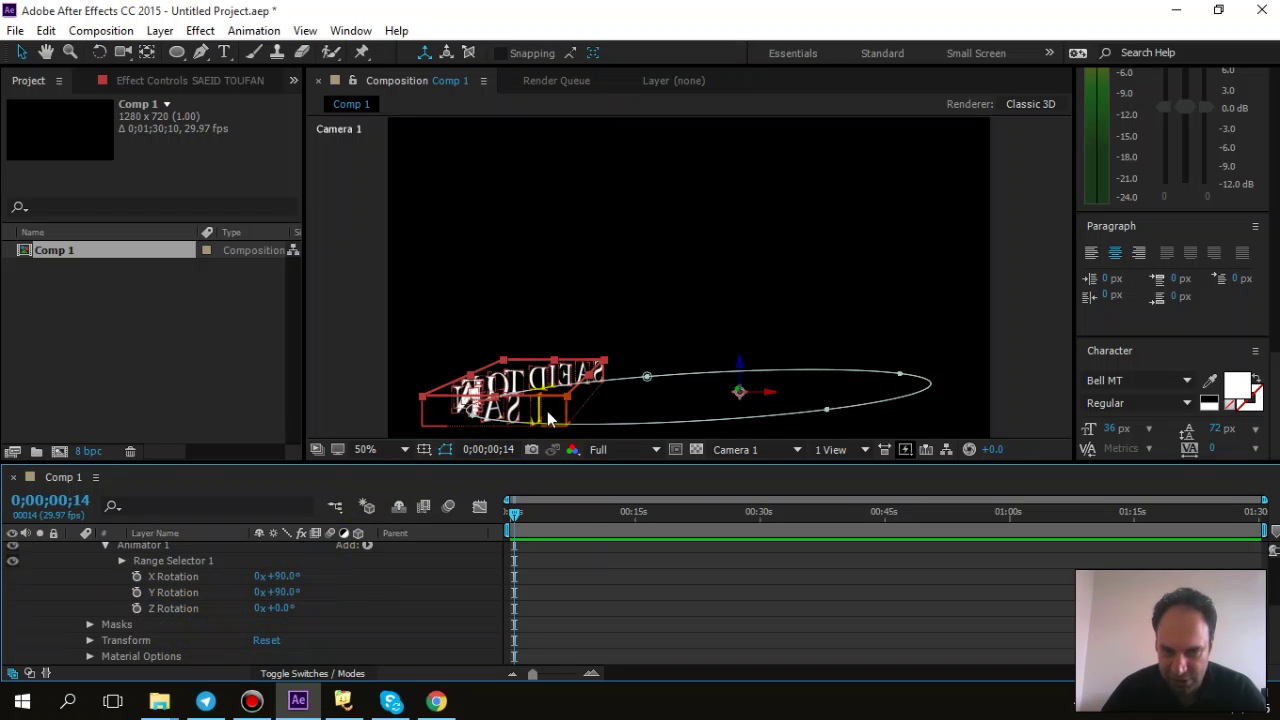
mouse_move(278, 592)
mouse_down()
mouse_move(198, 597)
mouse_move(316, 599)
mouse_move(300, 603)
mouse_up()
click(286, 594)
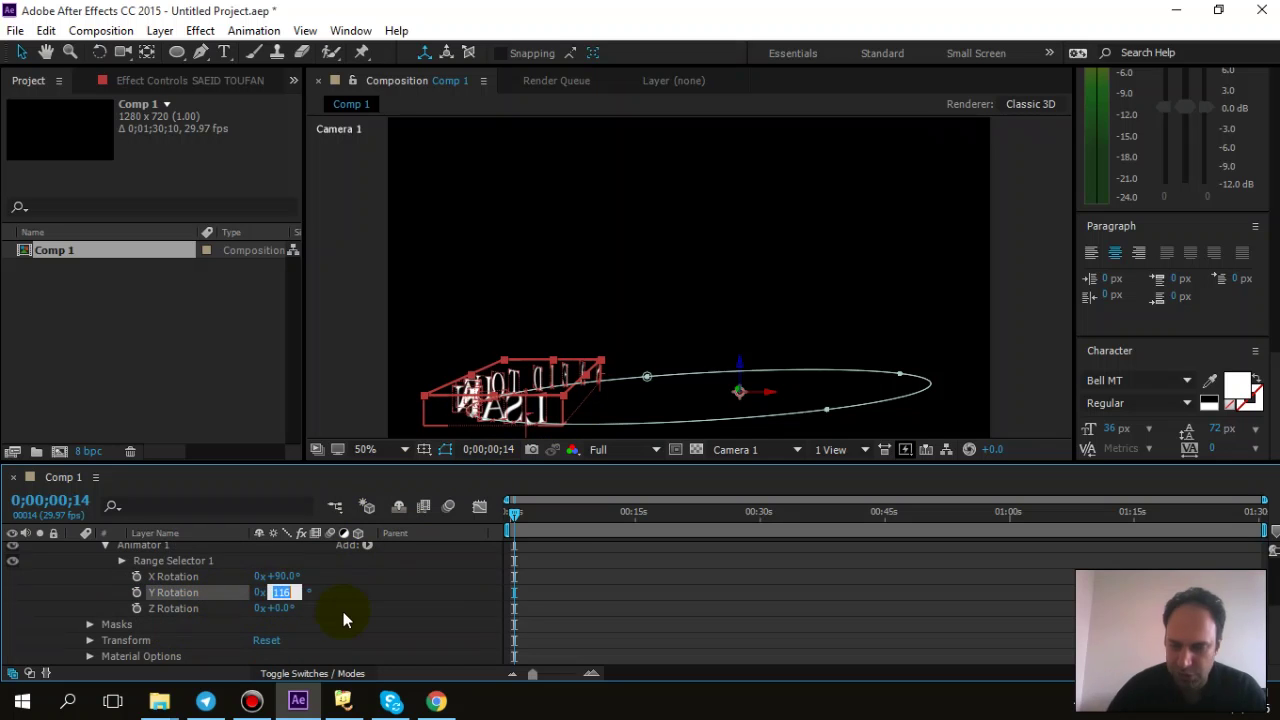
text(0)
key(Return)
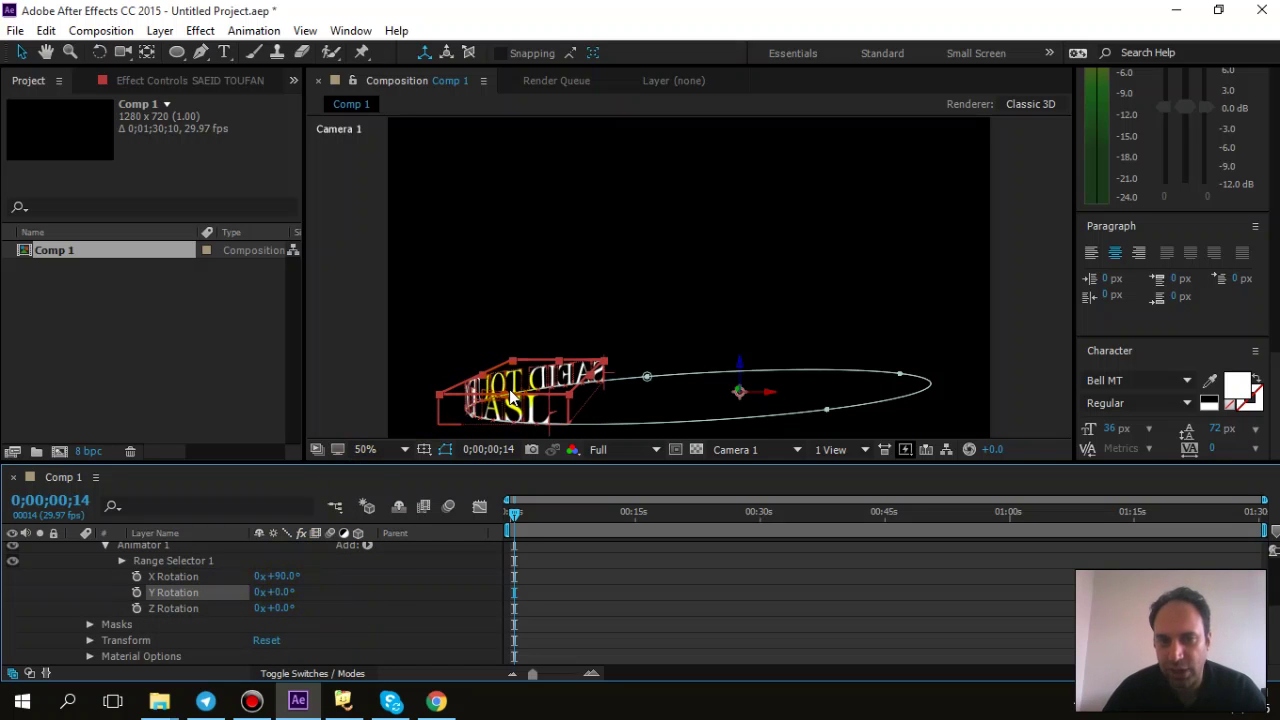
Raise the text layer along its vertical axis to about mid-height in the Camera 1 view
drag(741, 380, 741, 230)
drag(733, 323, 734, 286)
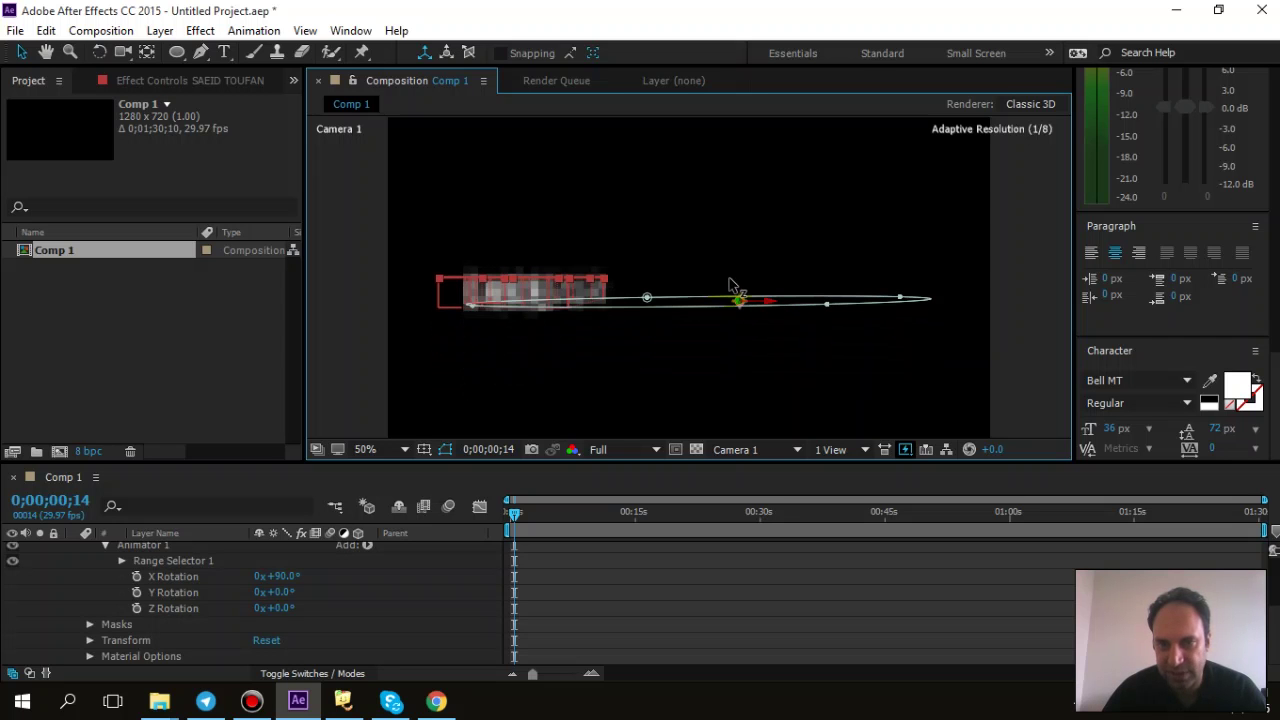
In the Left view, raise Camera 1 well above the text so it looks down on the ellipse
click(795, 449)
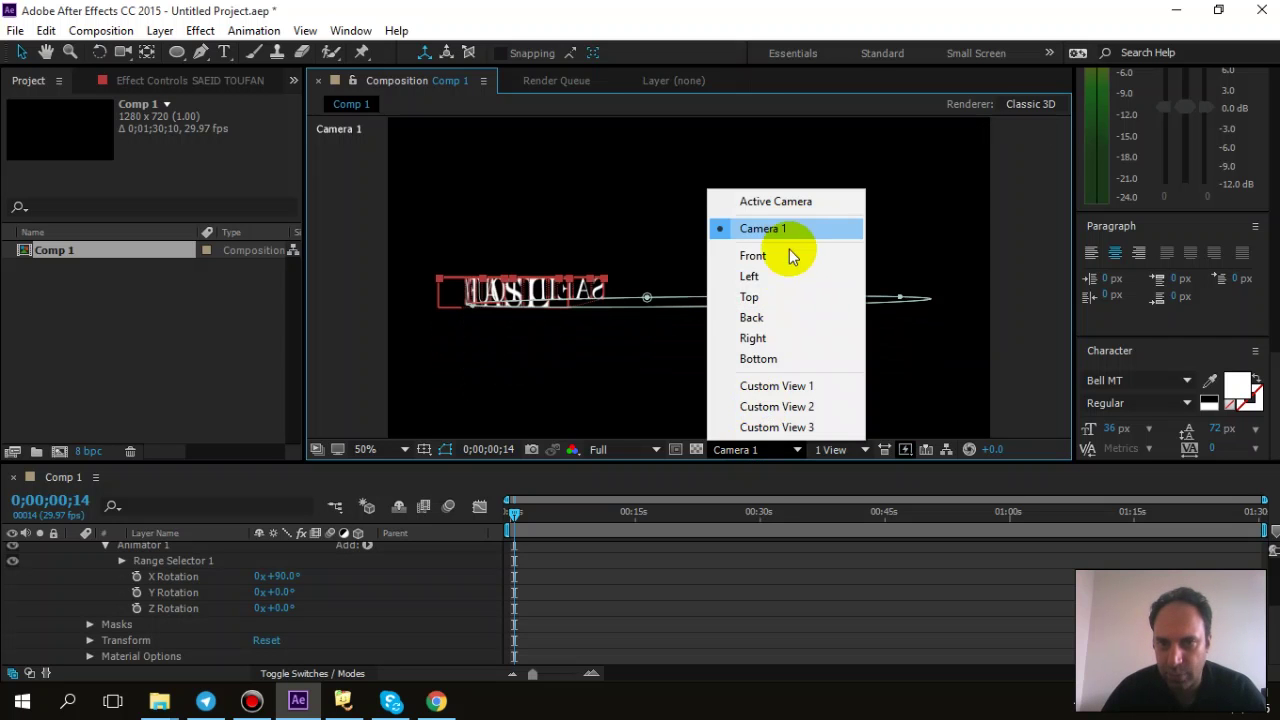
click(779, 277)
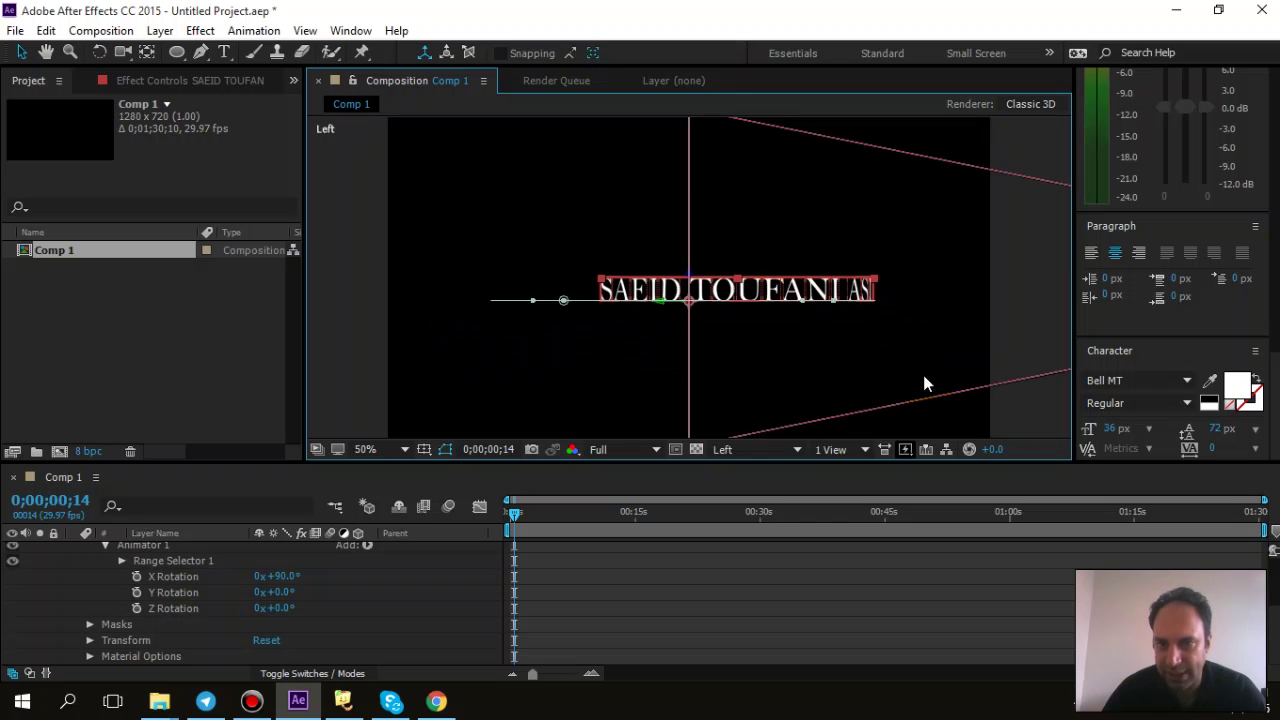
key(comma)
key(comma)
click(902, 280)
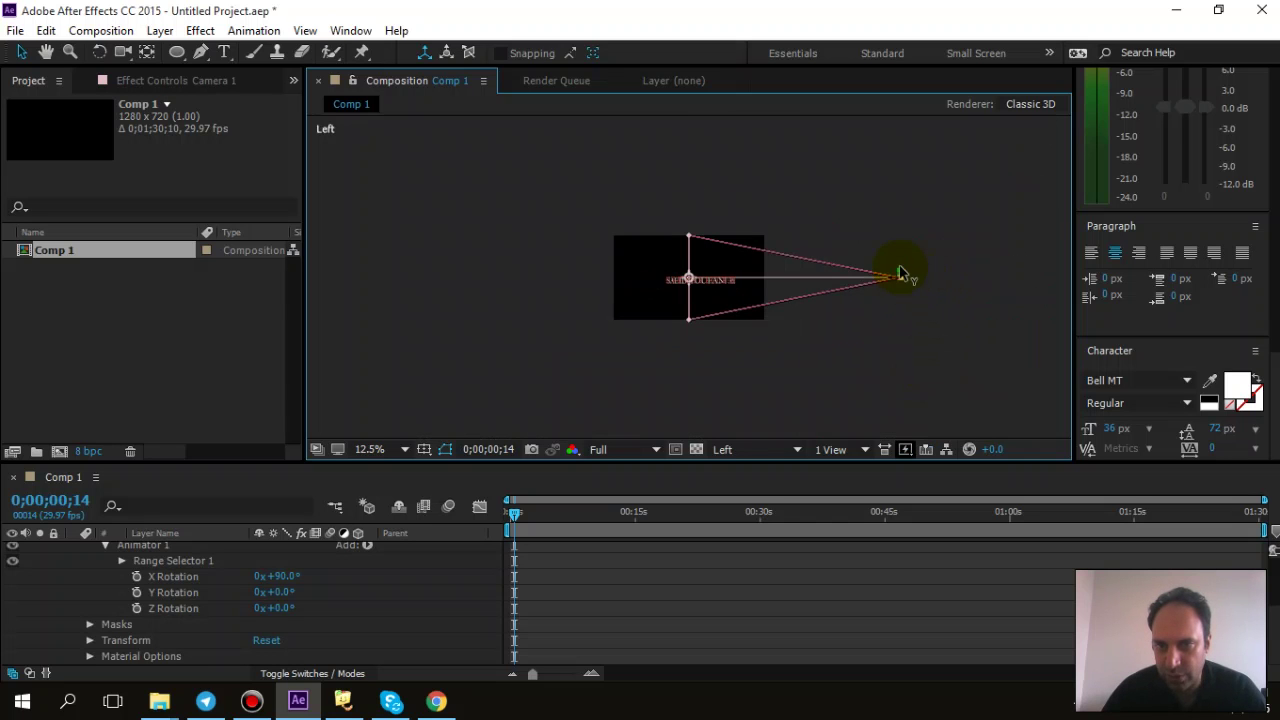
mouse_move(902, 280)
mouse_down()
mouse_move(902, 244)
mouse_move(904, 269)
mouse_up()
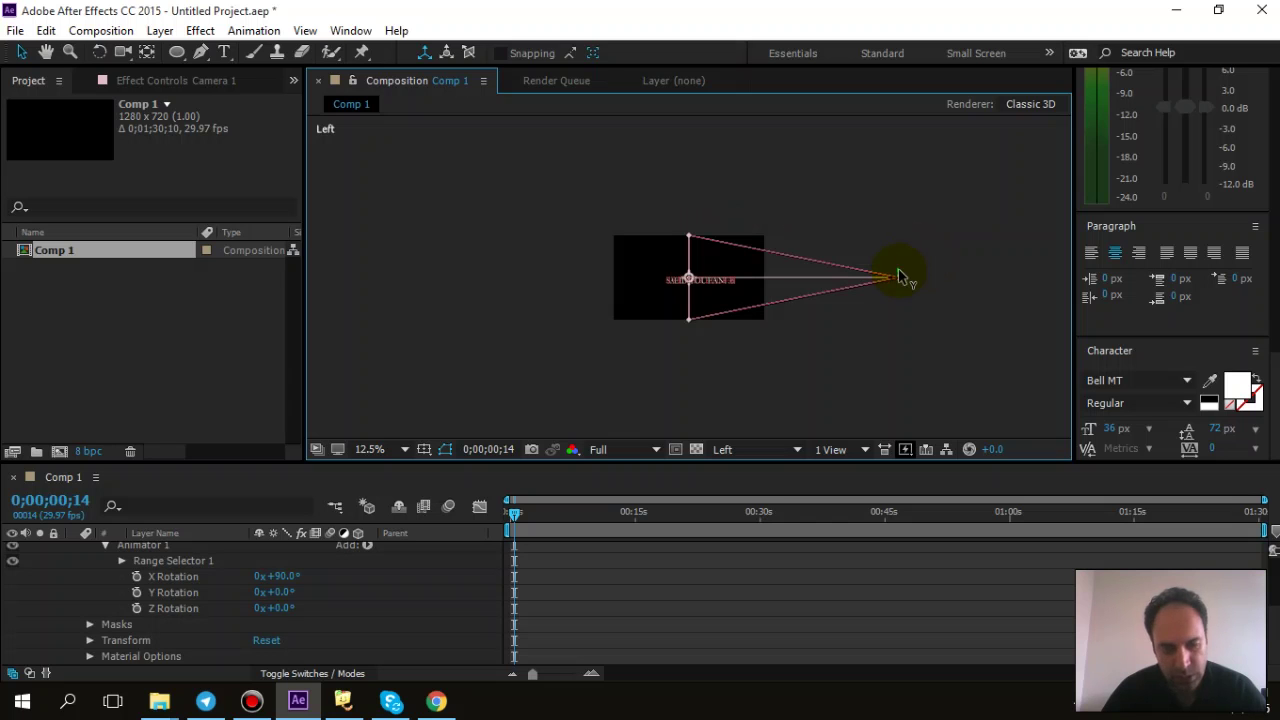
drag(897, 264, 891, 180)
Return to the Camera 1 view at 50% magnification and move the playhead to 0;00;00;00
click(733, 451)
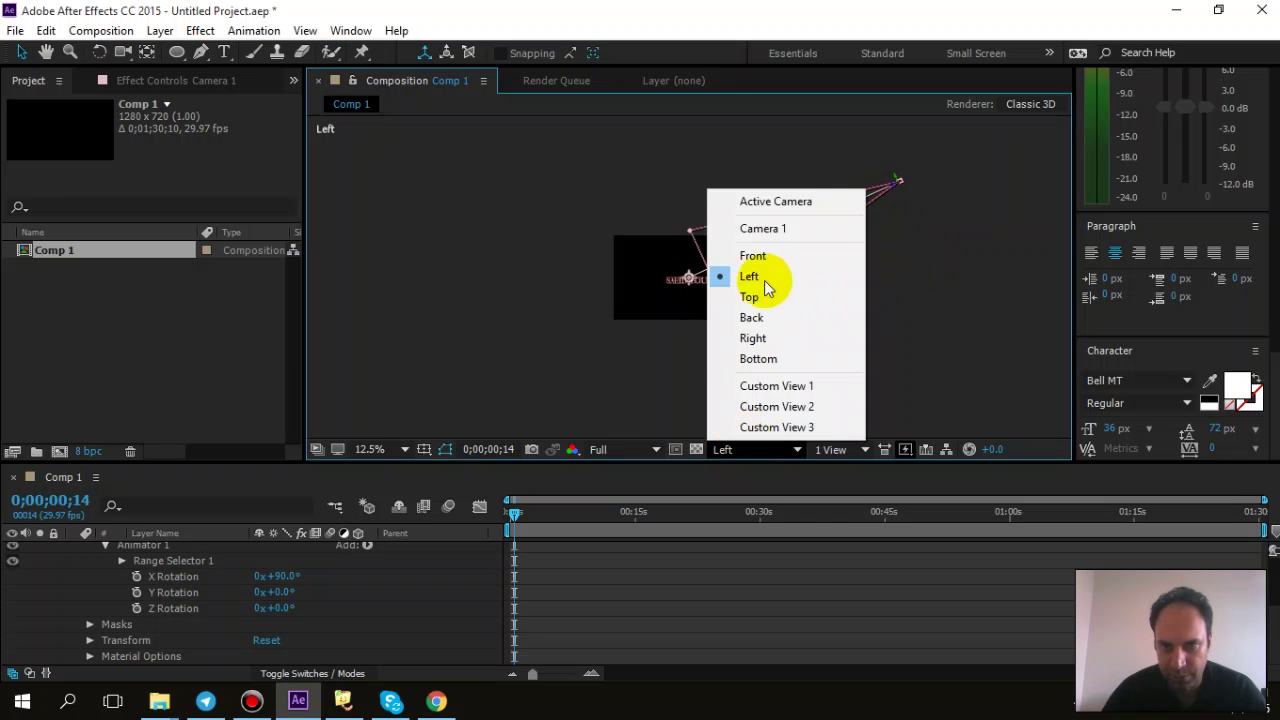
click(767, 231)
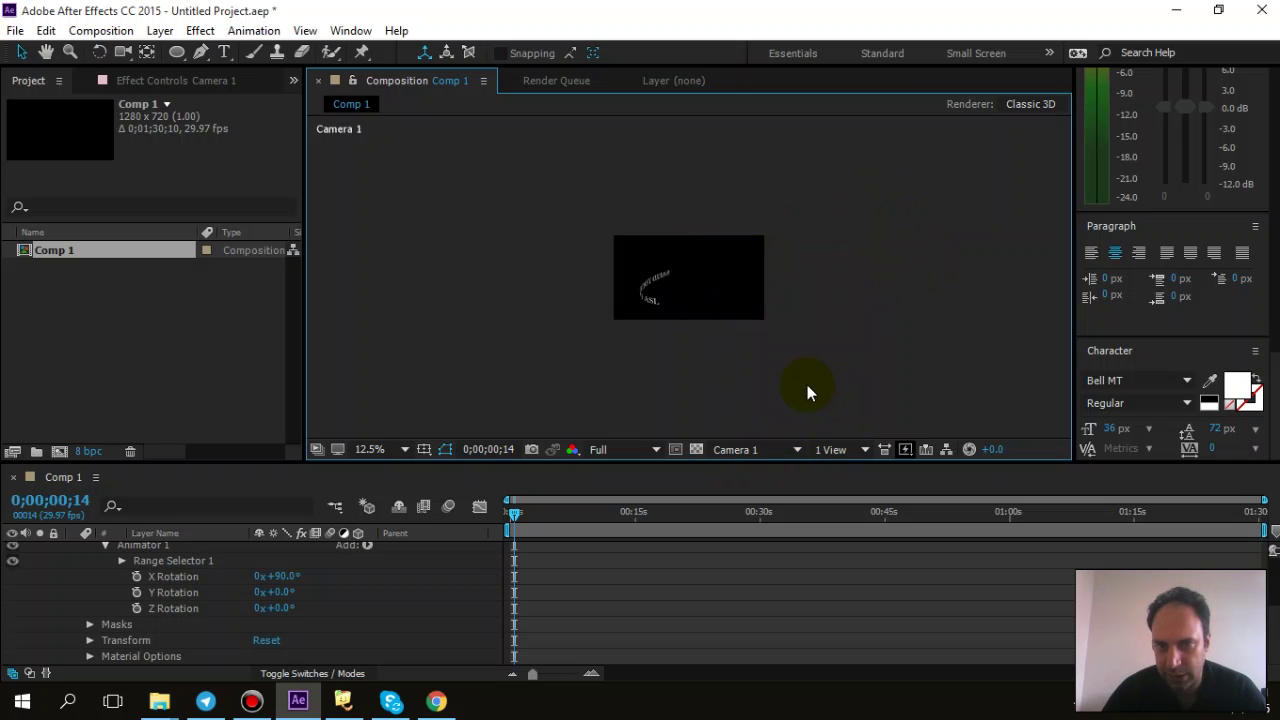
key(period)
key(period)
key(period)
key(period)
drag(519, 524, 424, 493)
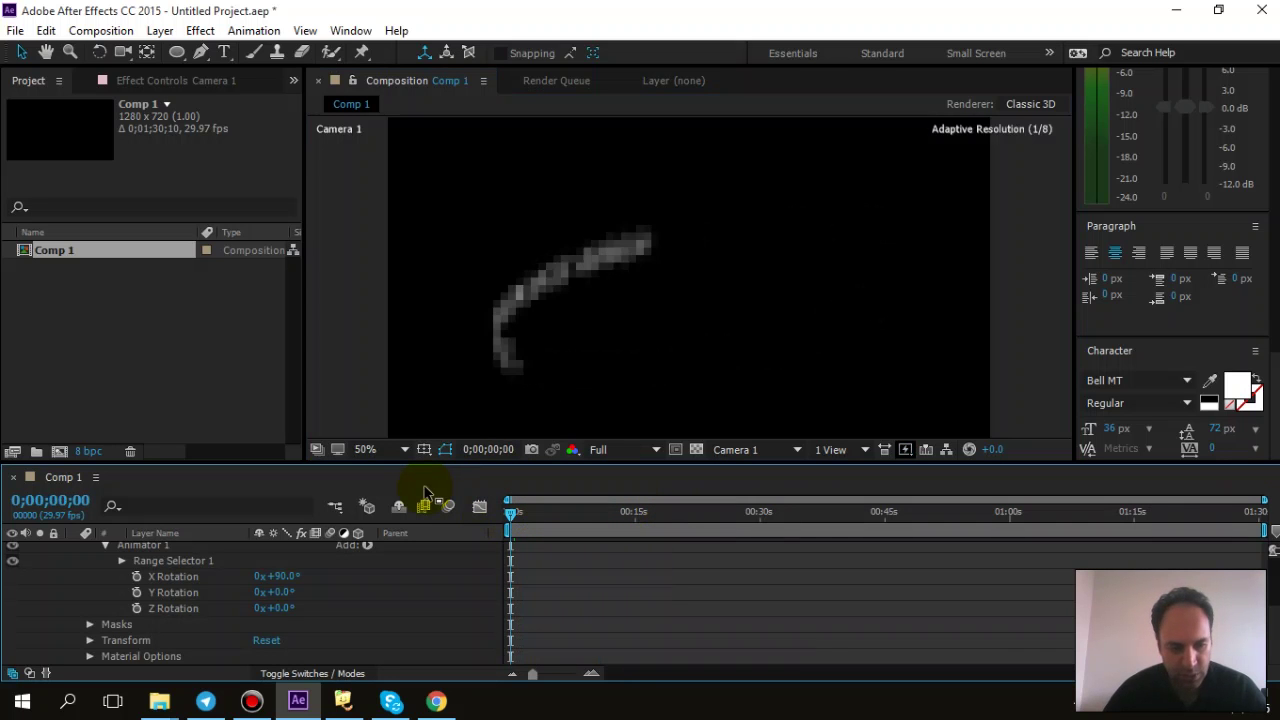
Maximize and restore different workspace panels in turn, including the timeline and the Paragraph panel group
key(grave)
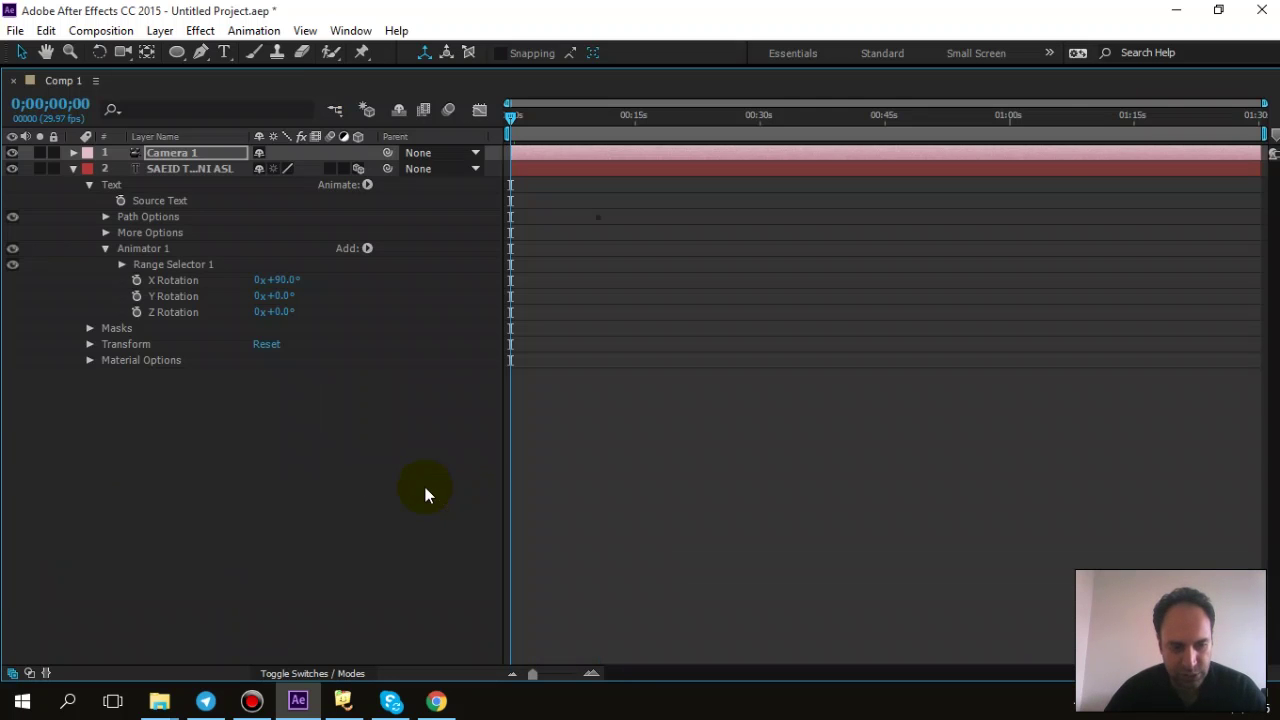
key(grave)
click(372, 281)
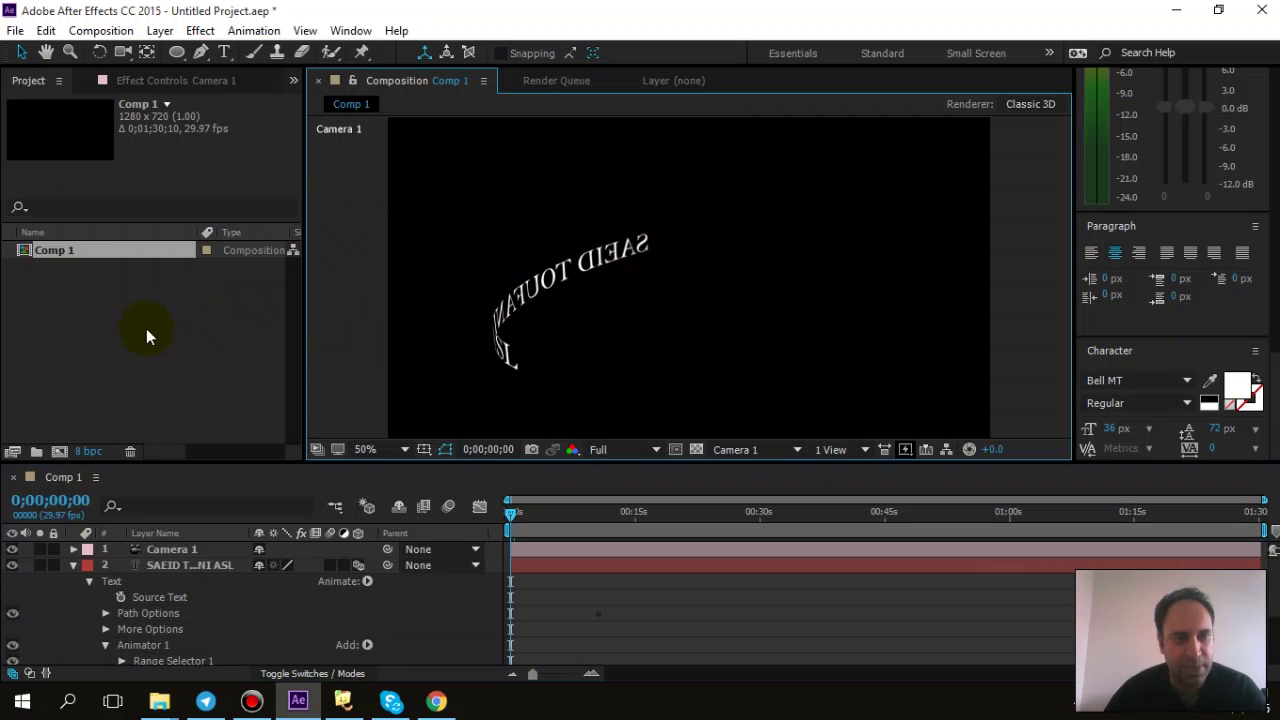
key(grave)
key(grave)
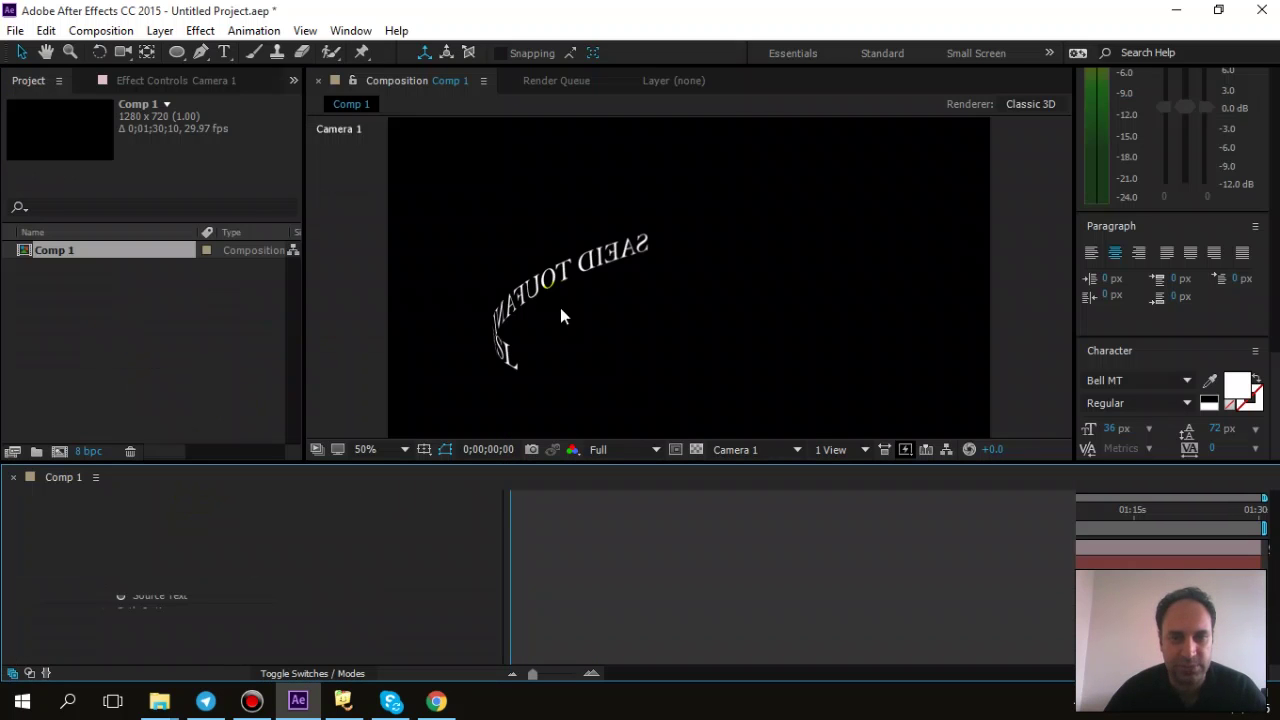
key(grave)
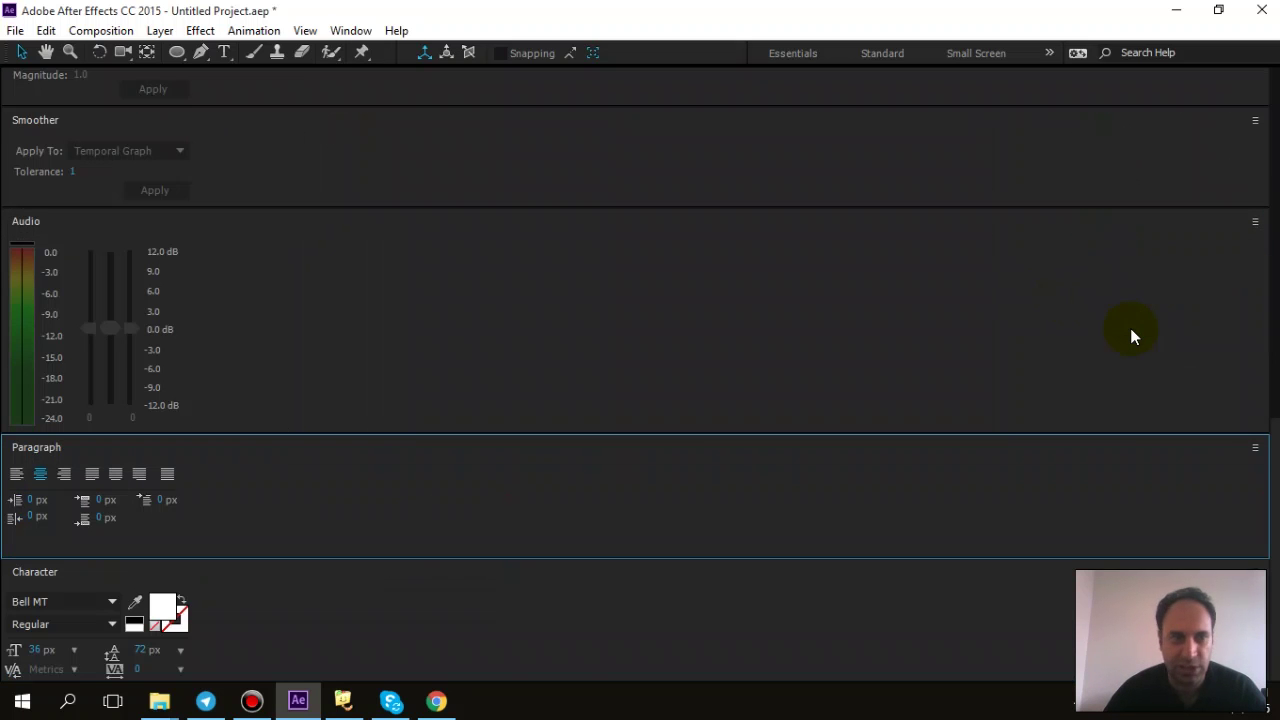
key(grave)
Preview the text animation with the composition panel maximized, finishing in the normal layout with the Camera 1 view
key(grave)
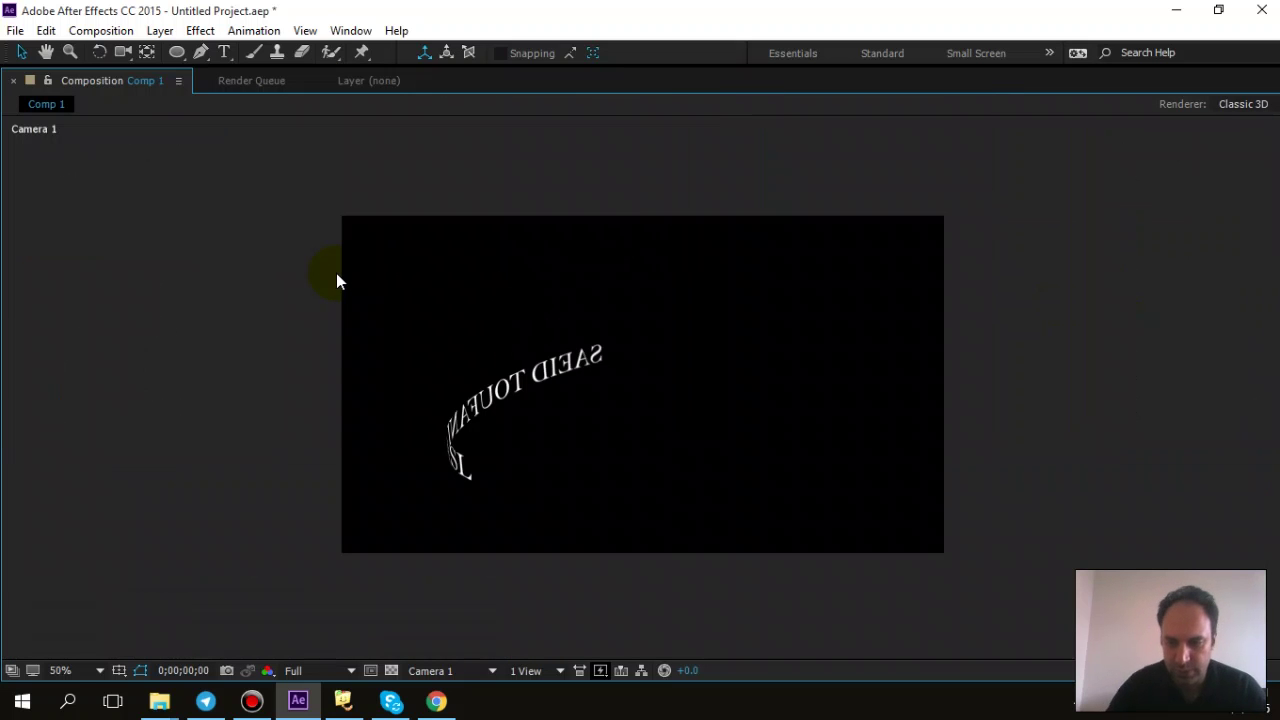
key(space)
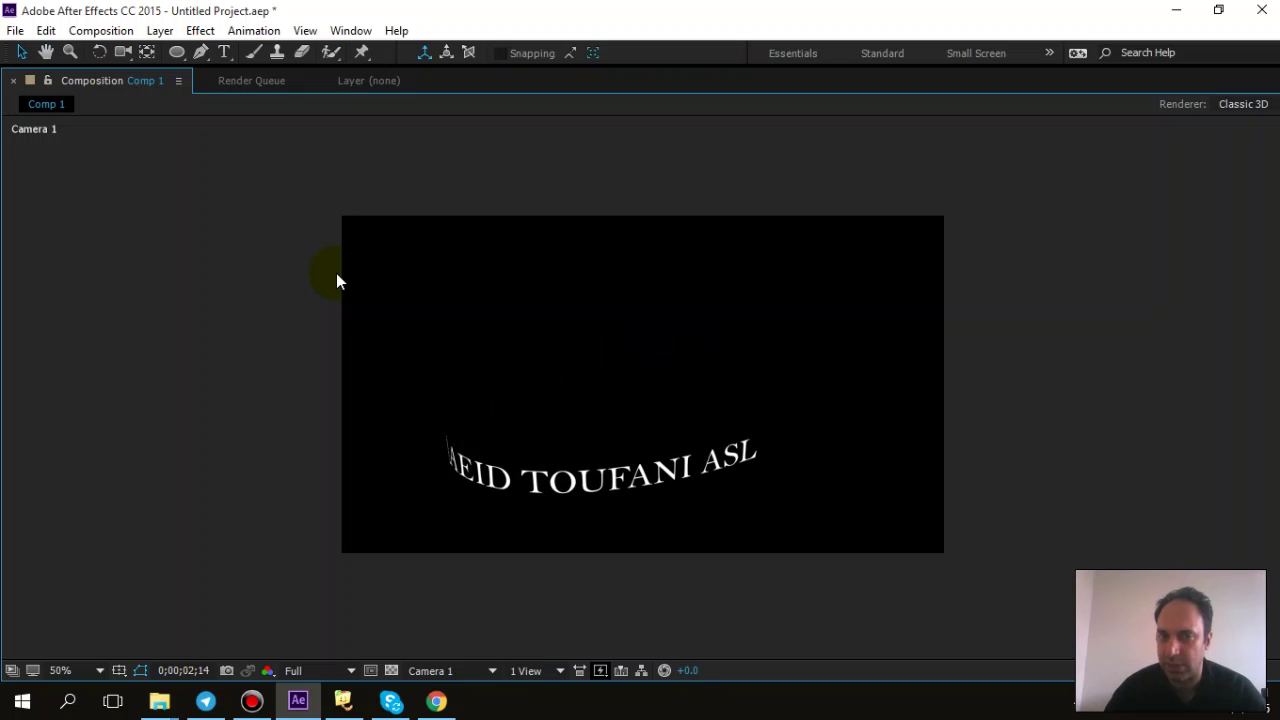
key(Escape)
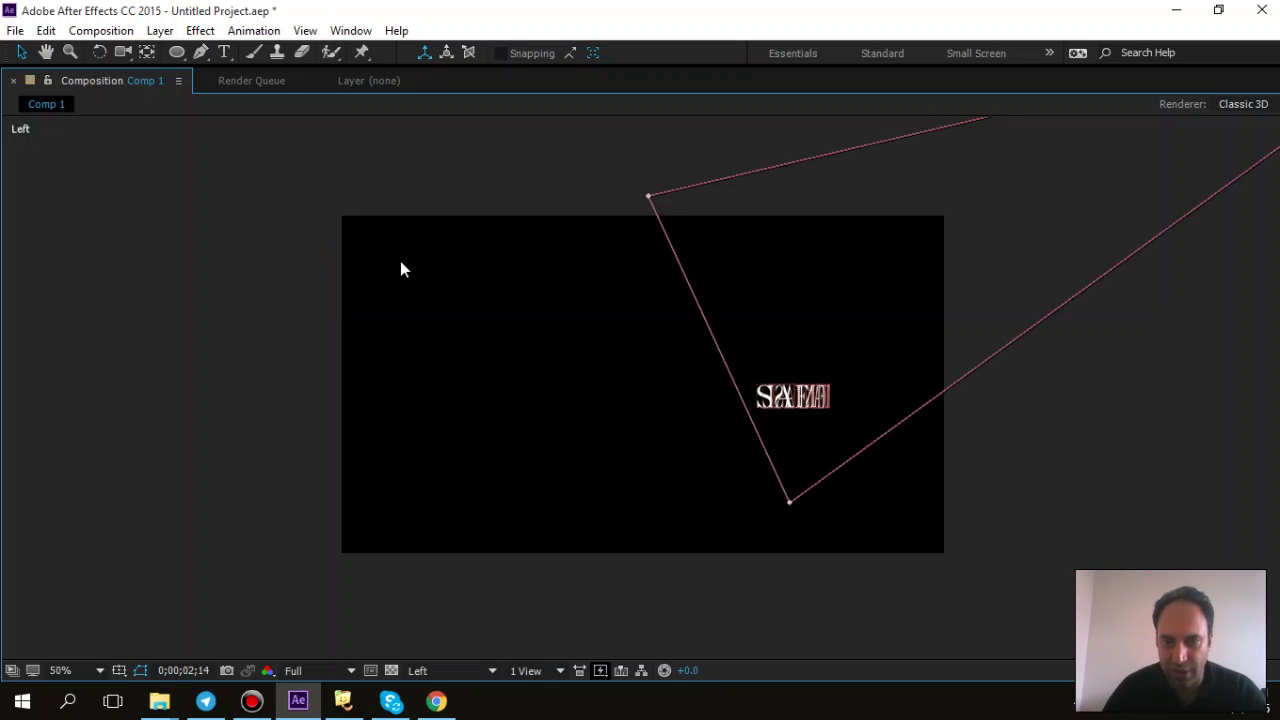
key(grave)
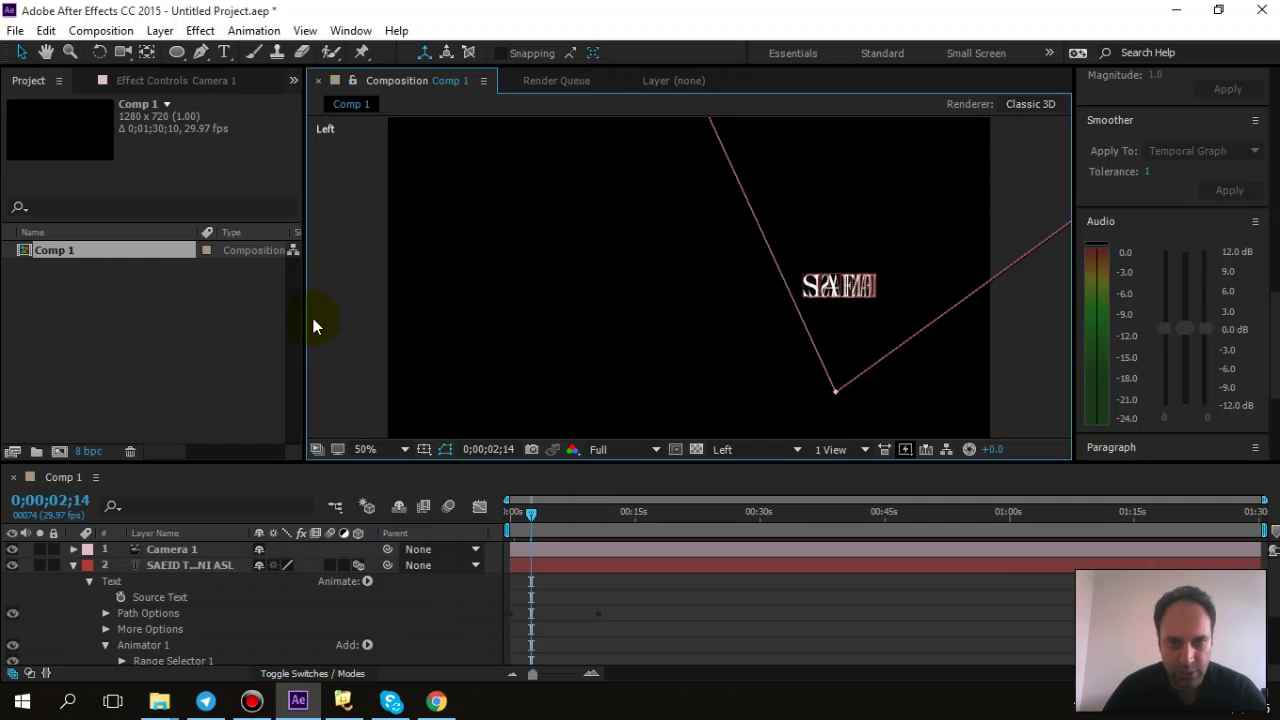
click(726, 453)
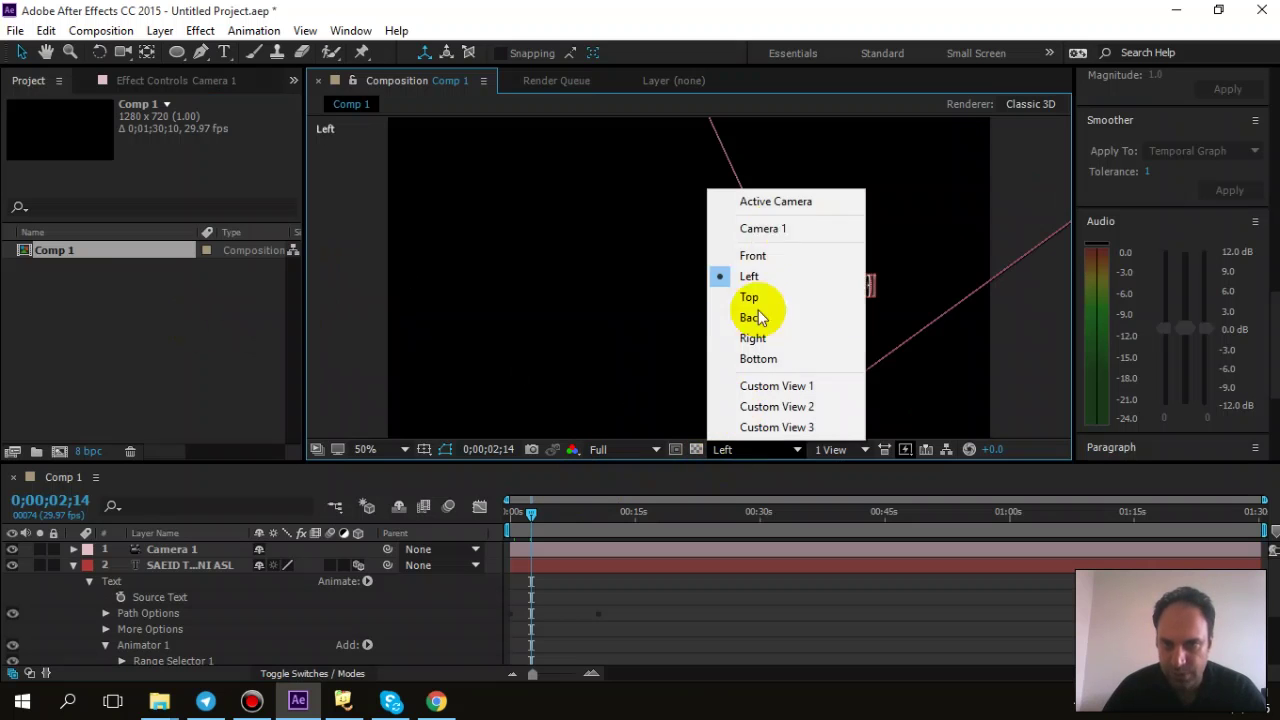
click(774, 230)
Collapse all of the text layer's properties in the timeline and leave the layer deselected
click(69, 582)
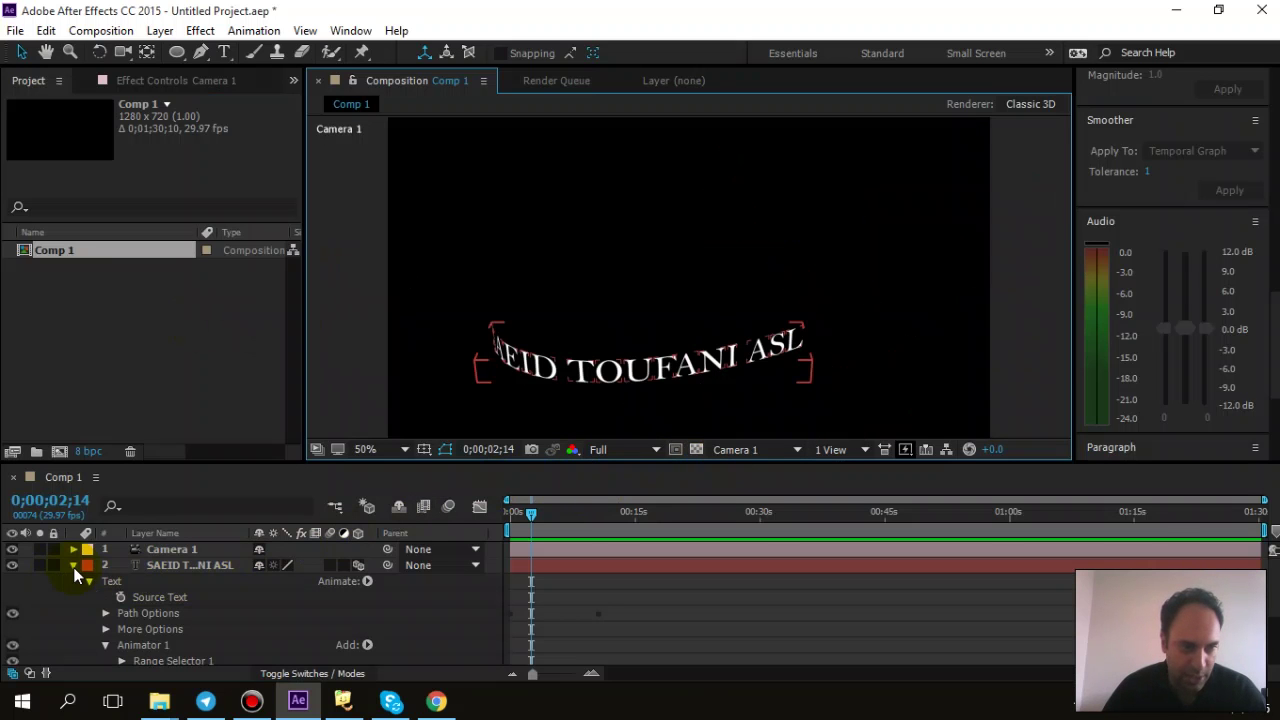
click(73, 566)
click(154, 564)
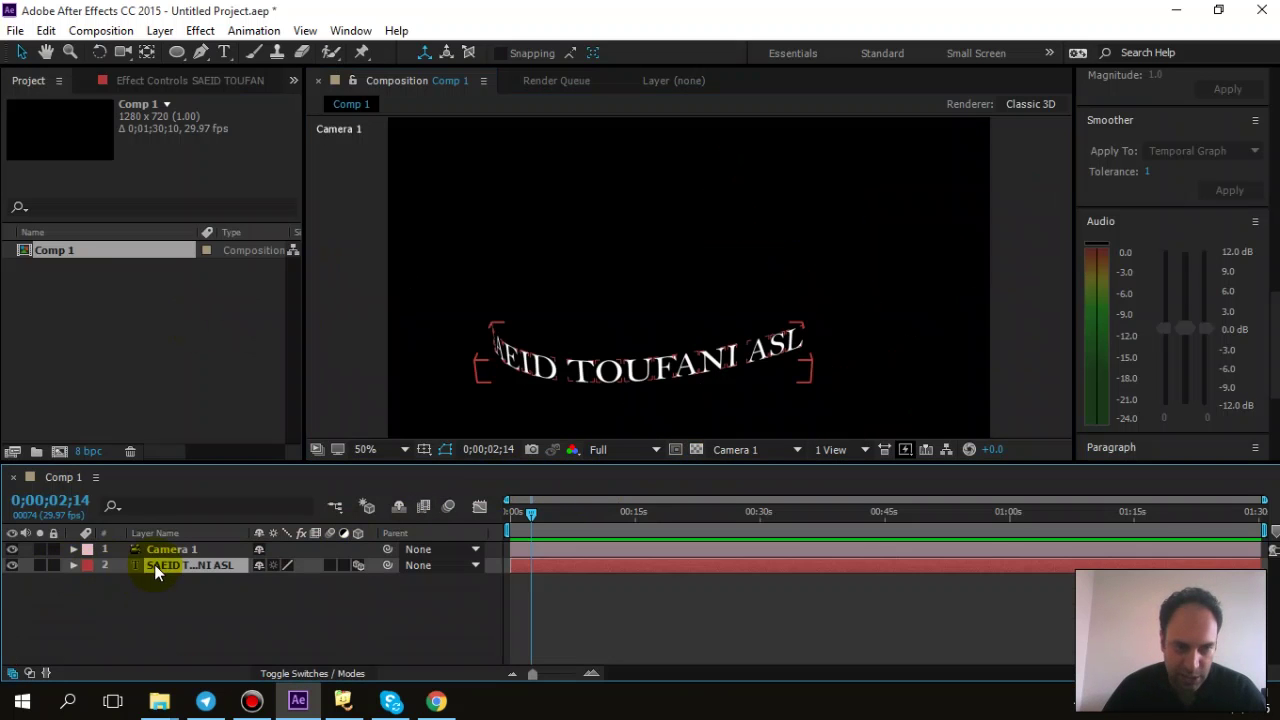
click(73, 565)
click(70, 550)
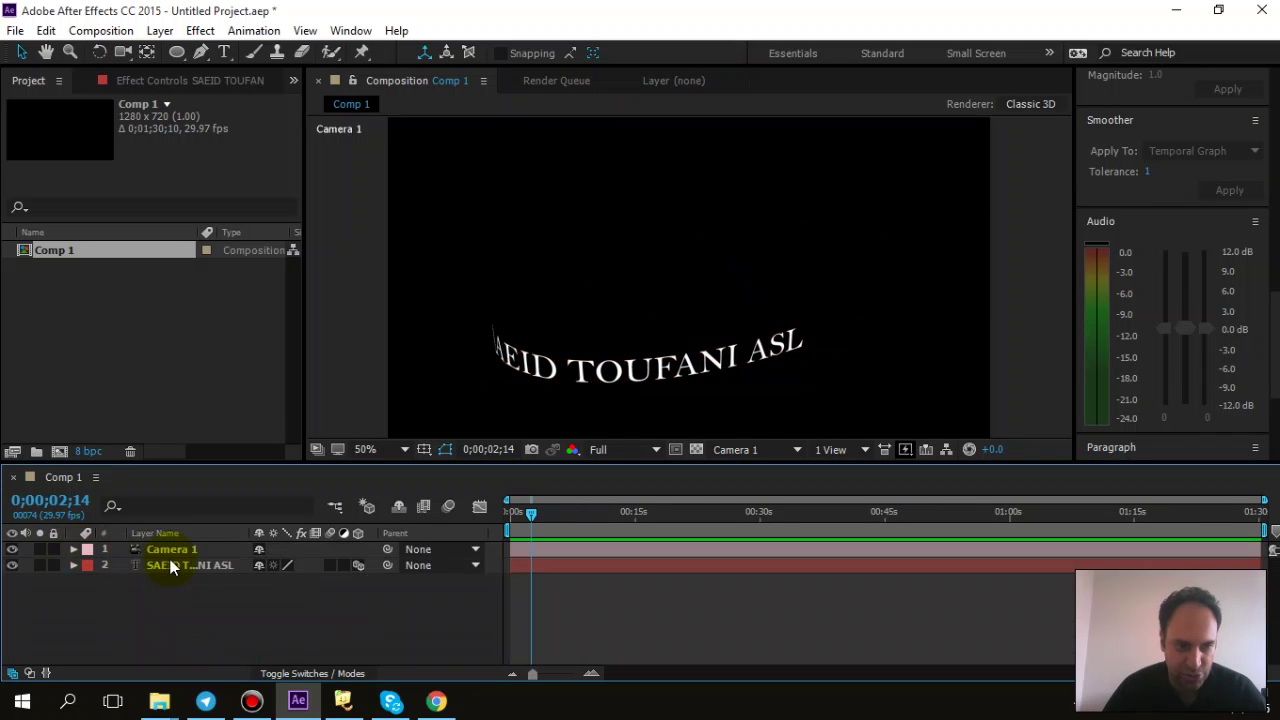
Reveal the text layer's Material Options and examine its shadow and light settings
click(173, 566)
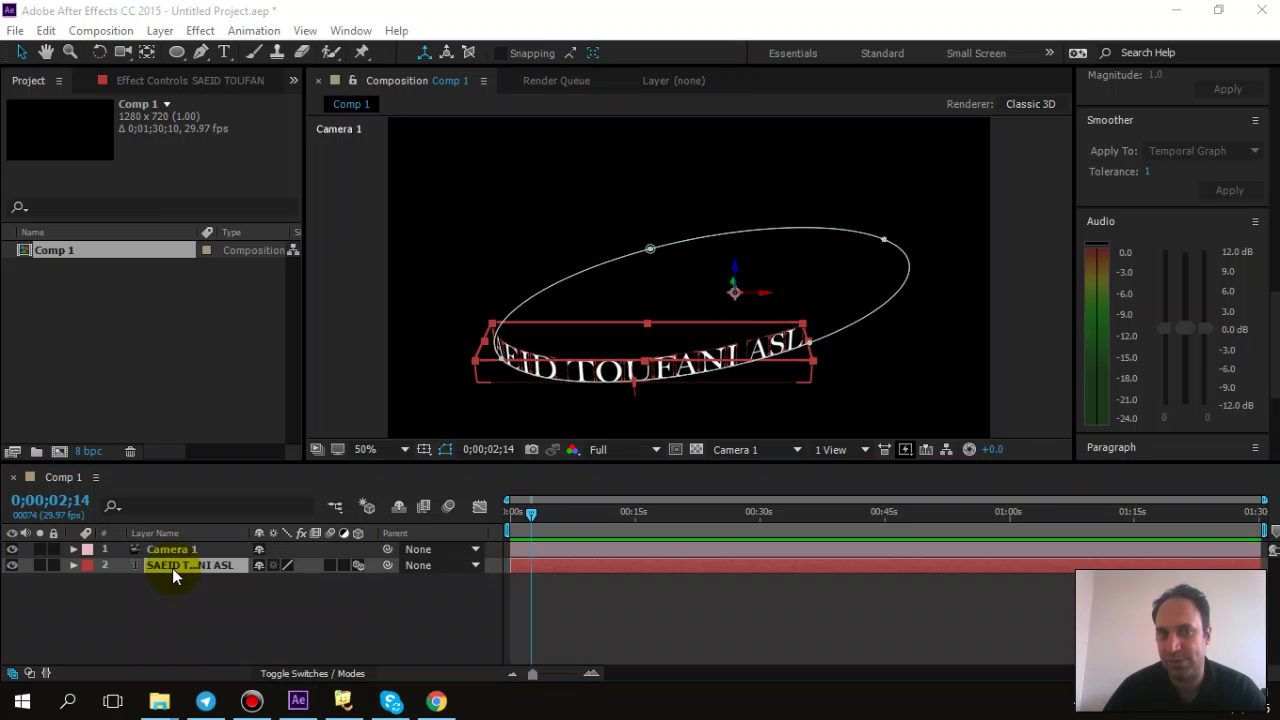
click(172, 568)
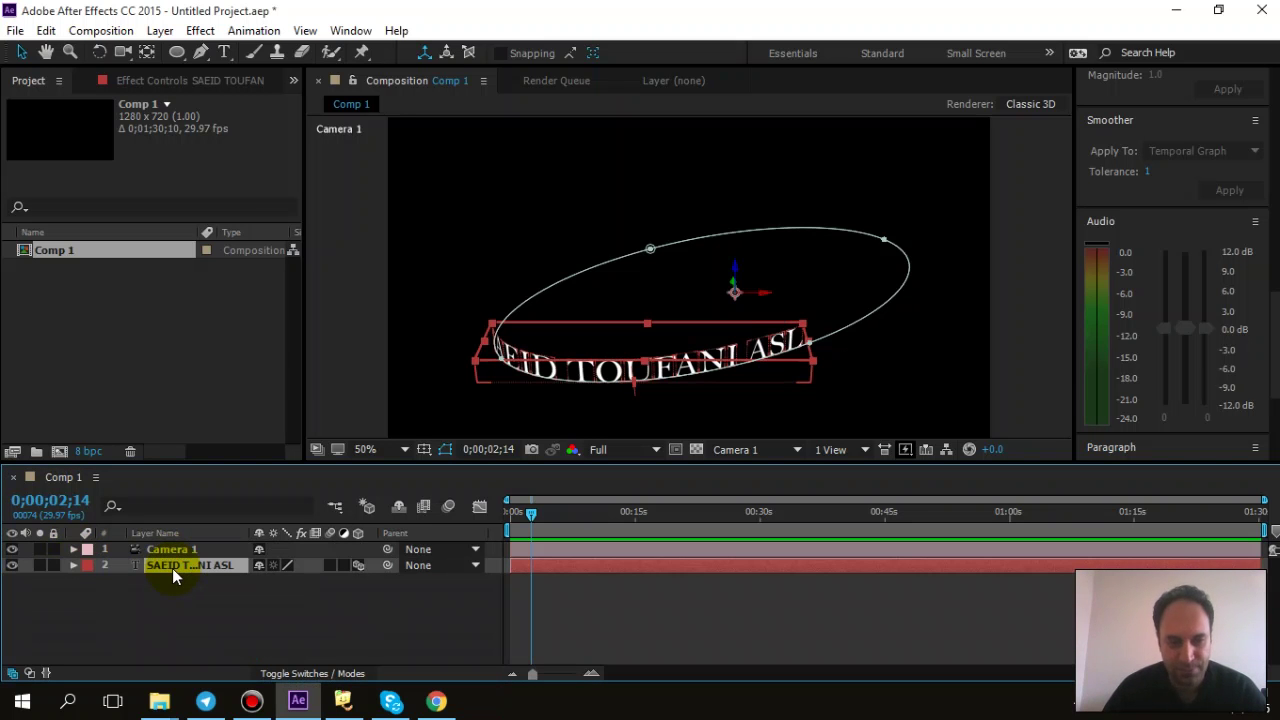
key(a)
key(a)
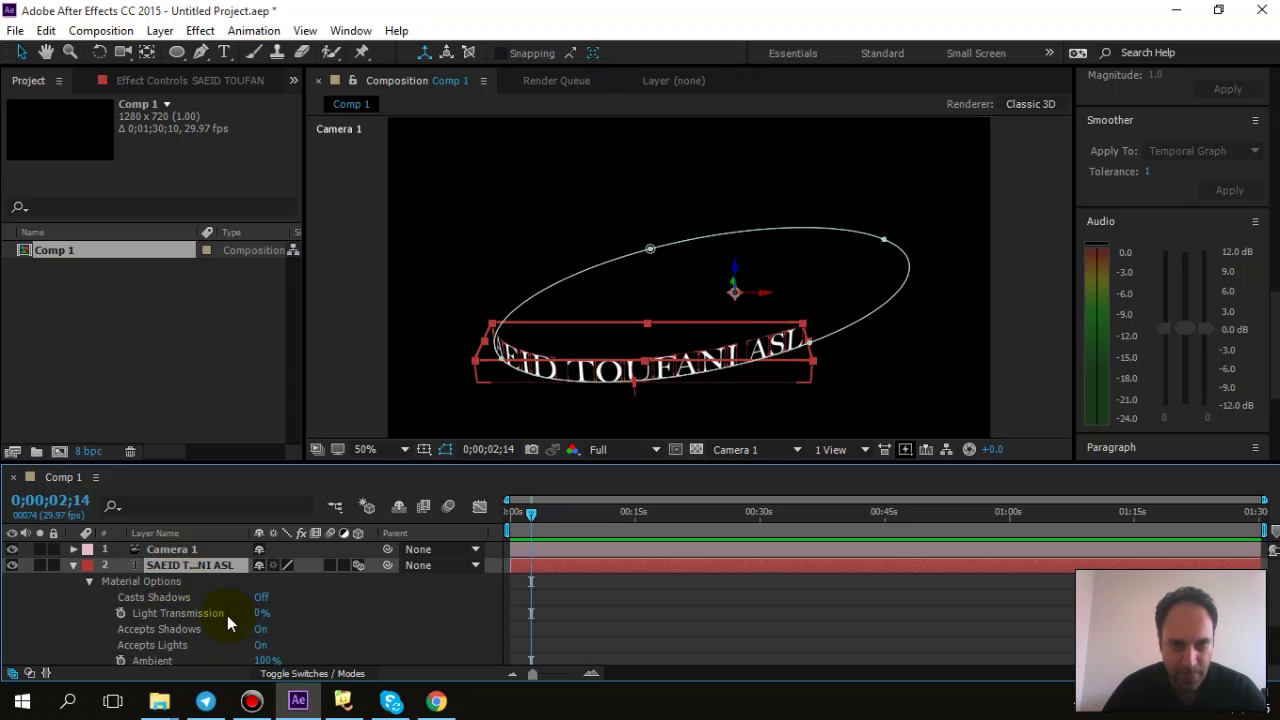
scroll(227, 615, down, 2)
scroll(227, 615, up, 2)
scroll(165, 601, down, 2)
scroll(165, 601, up, 2)
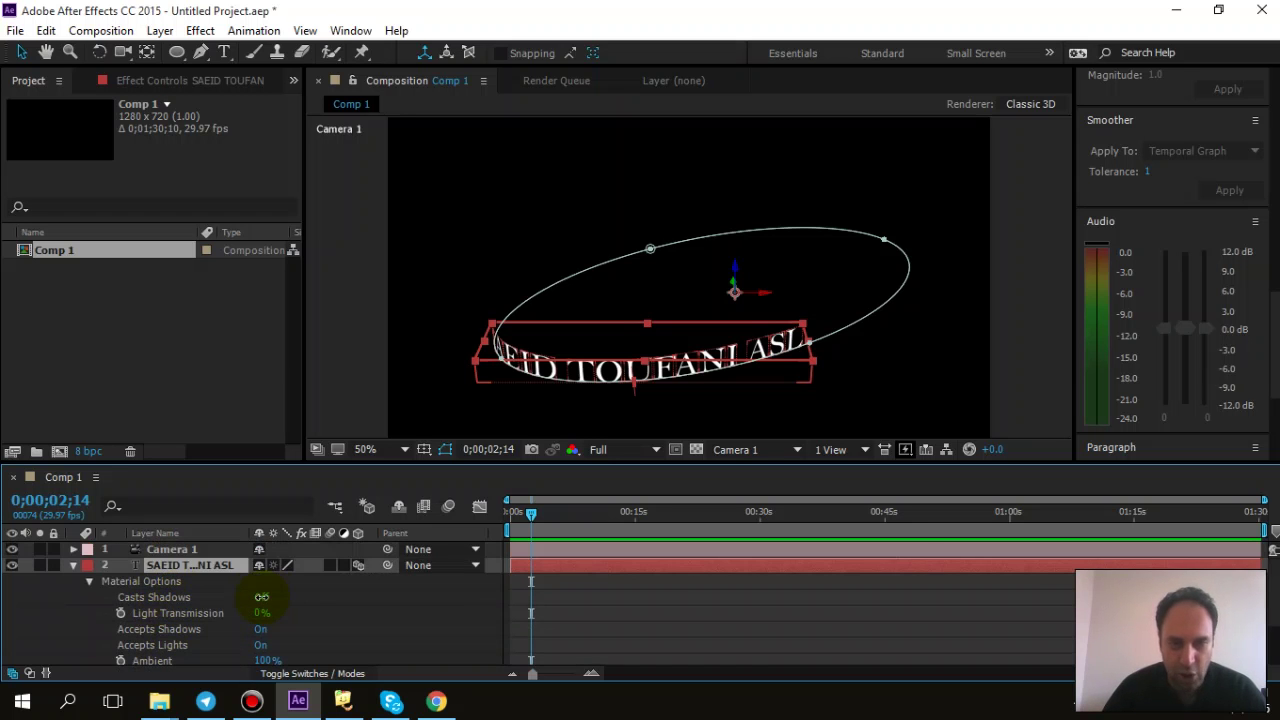
Set the text layer's Casts Shadows to Only, return the playhead to 0;00;00;00 and collapse the layer
click(260, 600)
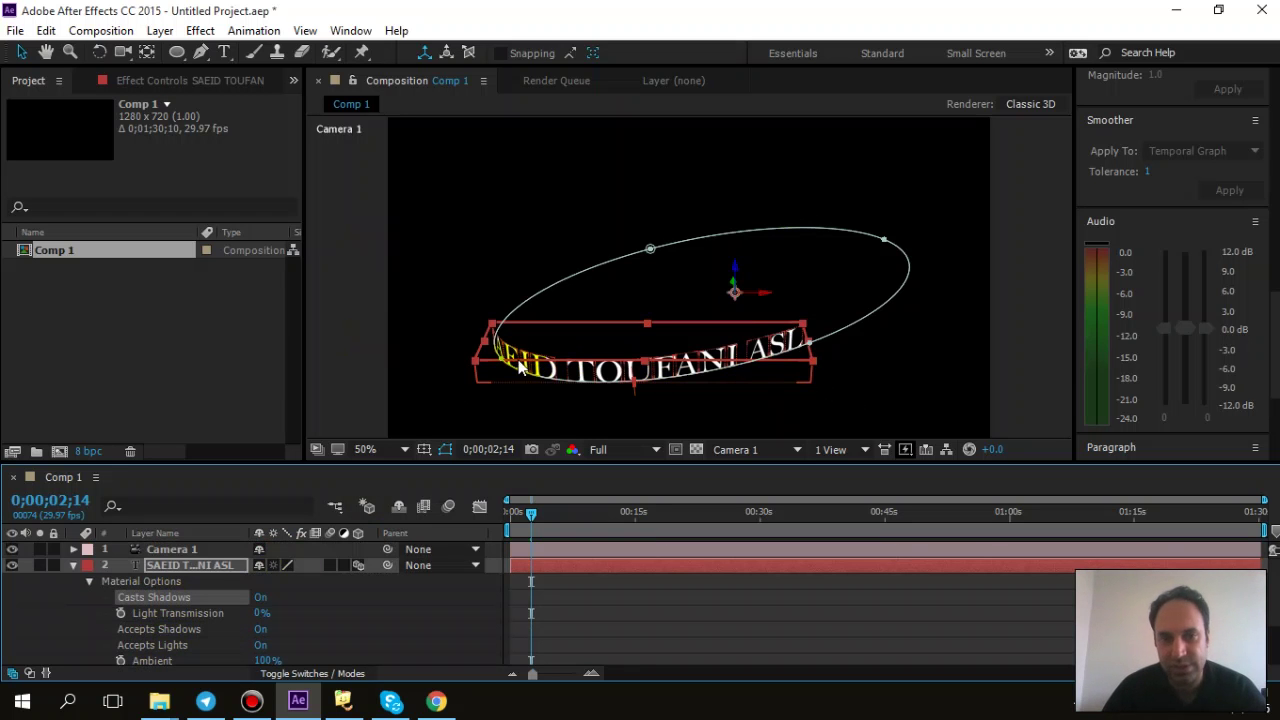
click(257, 597)
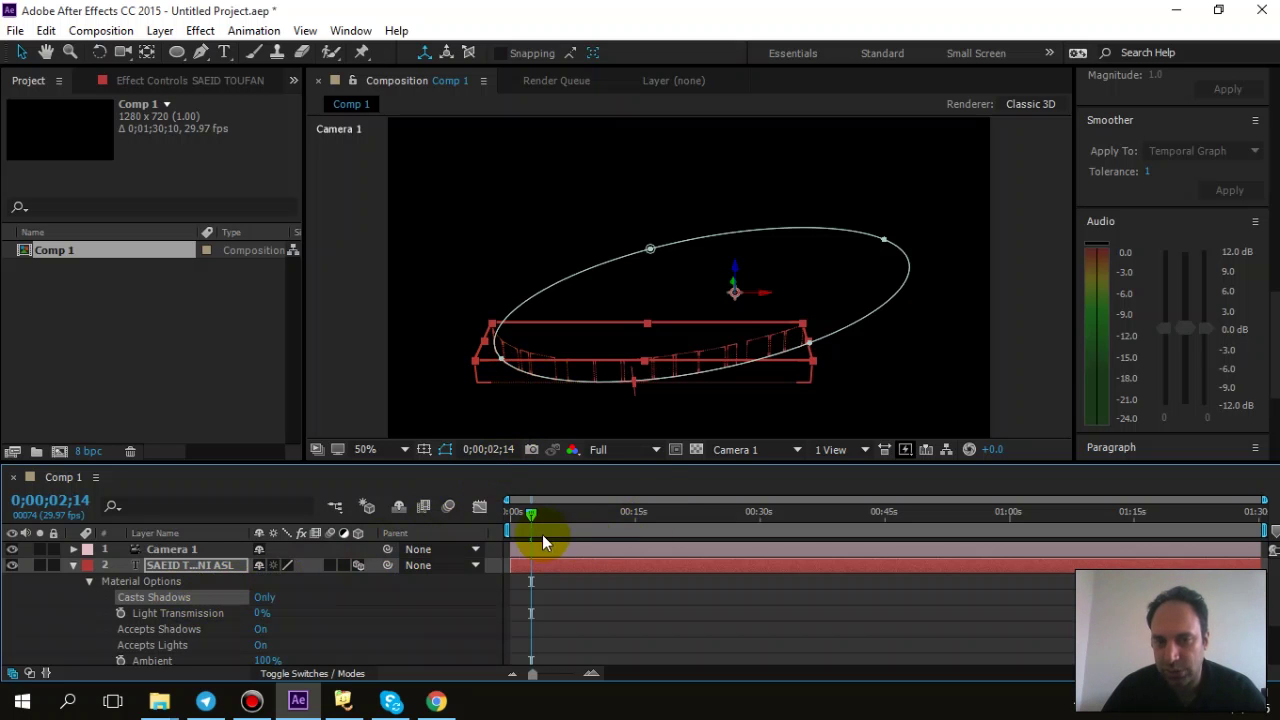
drag(523, 519, 419, 526)
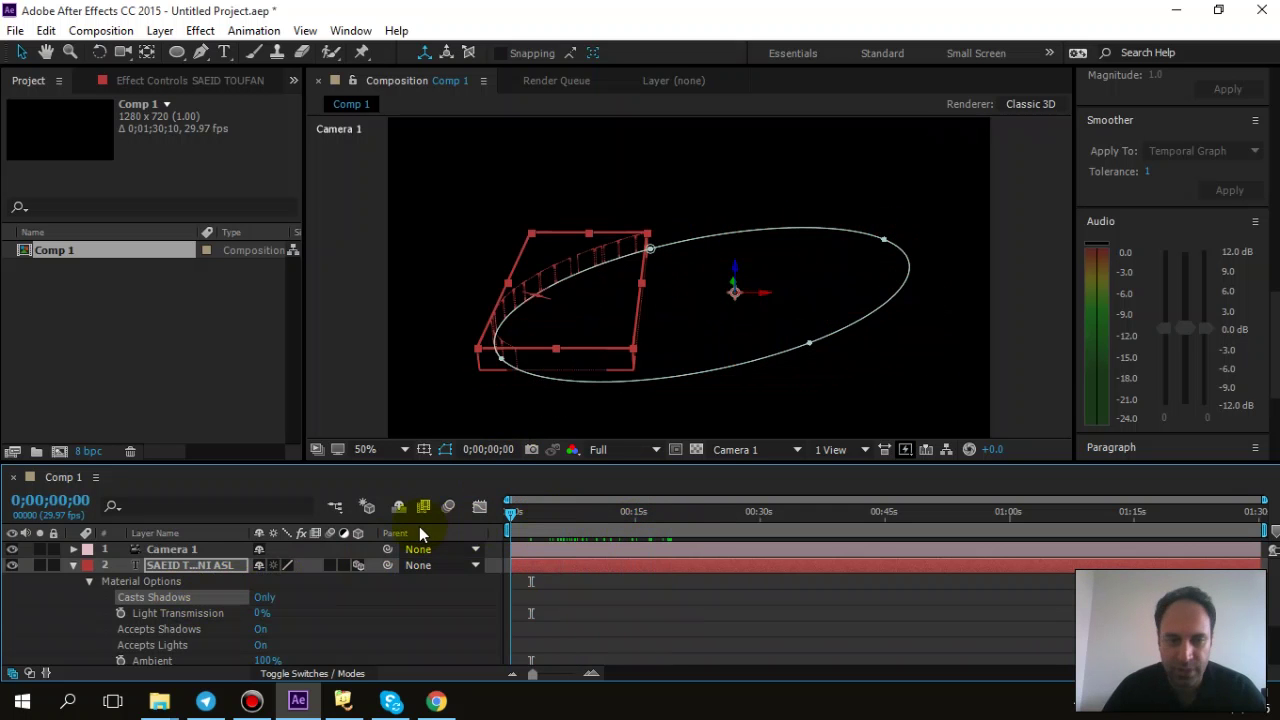
click(70, 563)
click(251, 701)
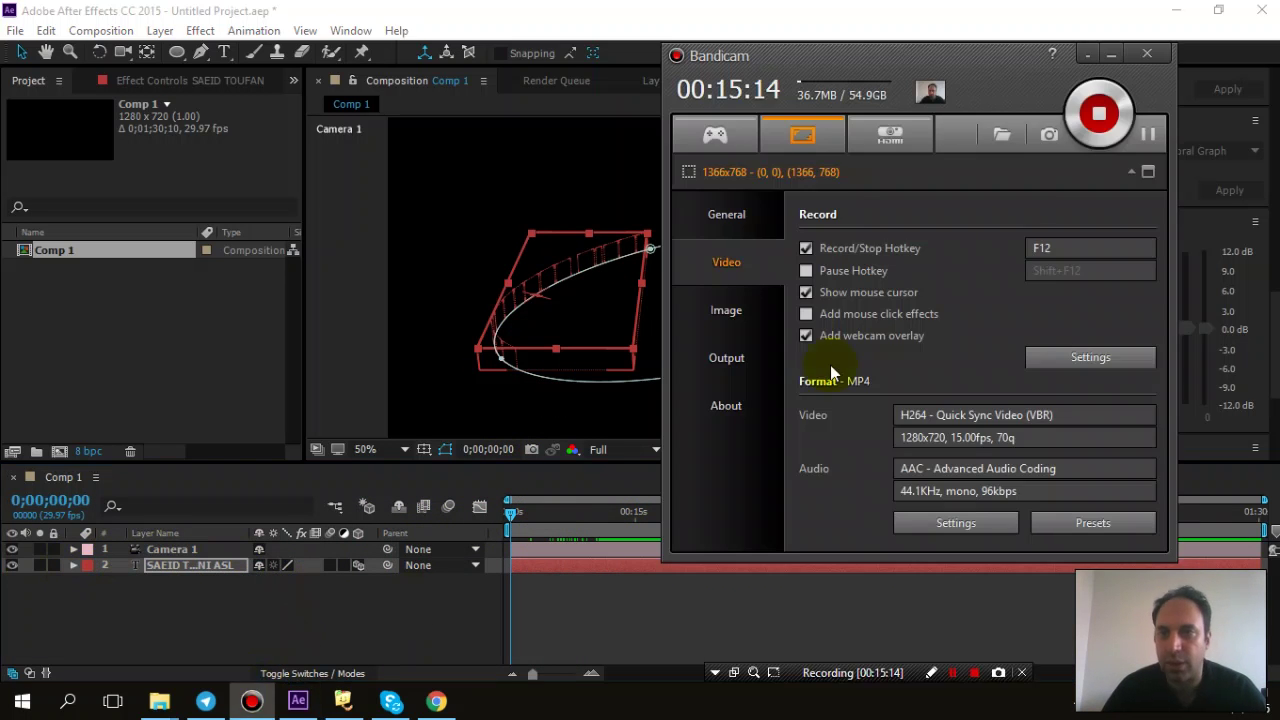